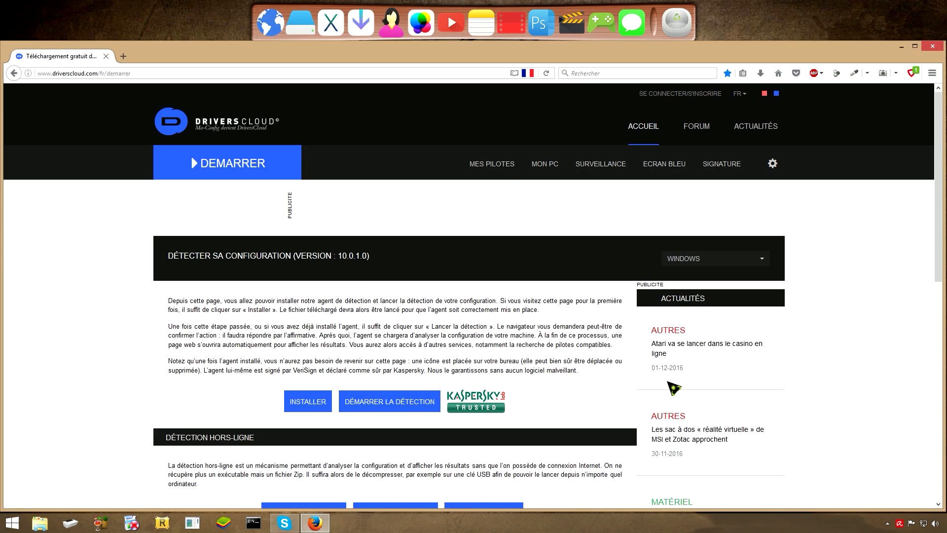
- Check the system type (32 or 64 bits) on the Control Panel's System page and close that window
scroll(558, 363, down, 2)
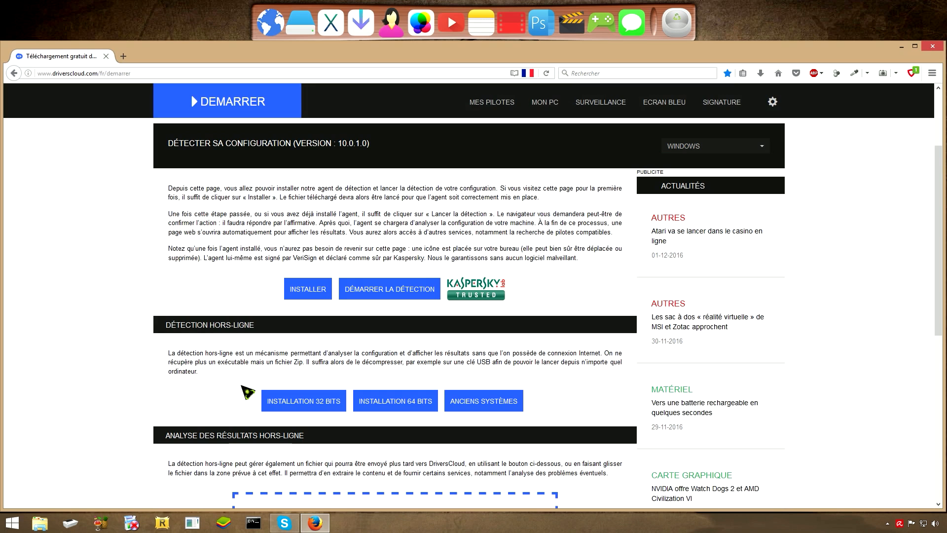
scroll(247, 392, down, 2)
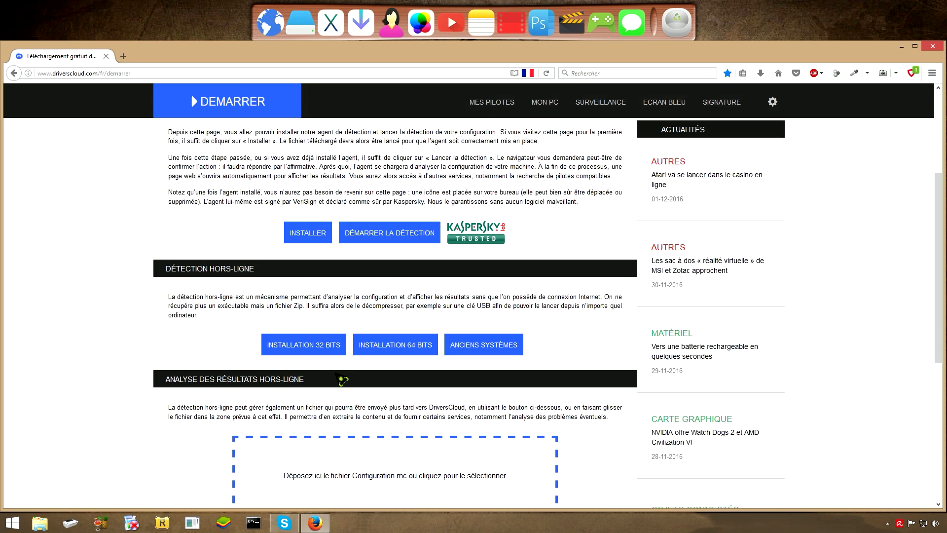
right_click(12, 522)
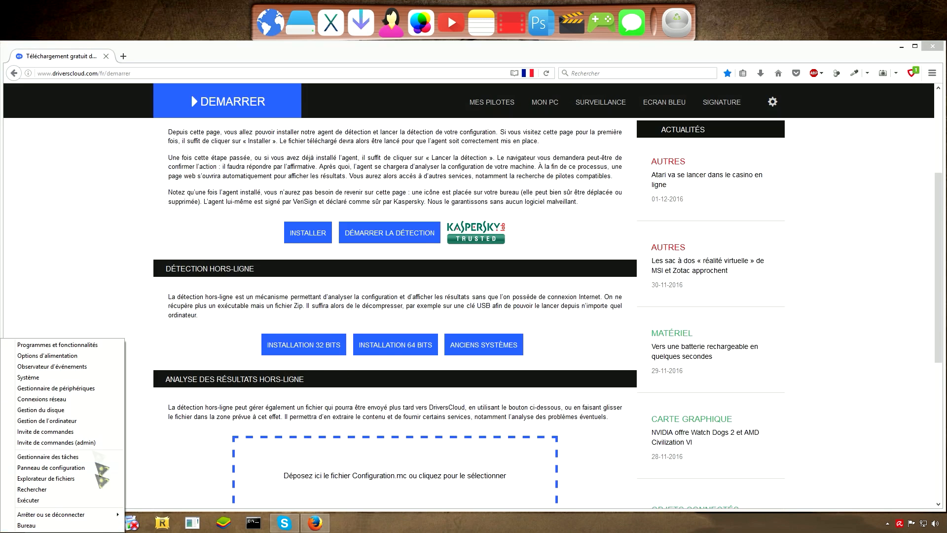
click(74, 467)
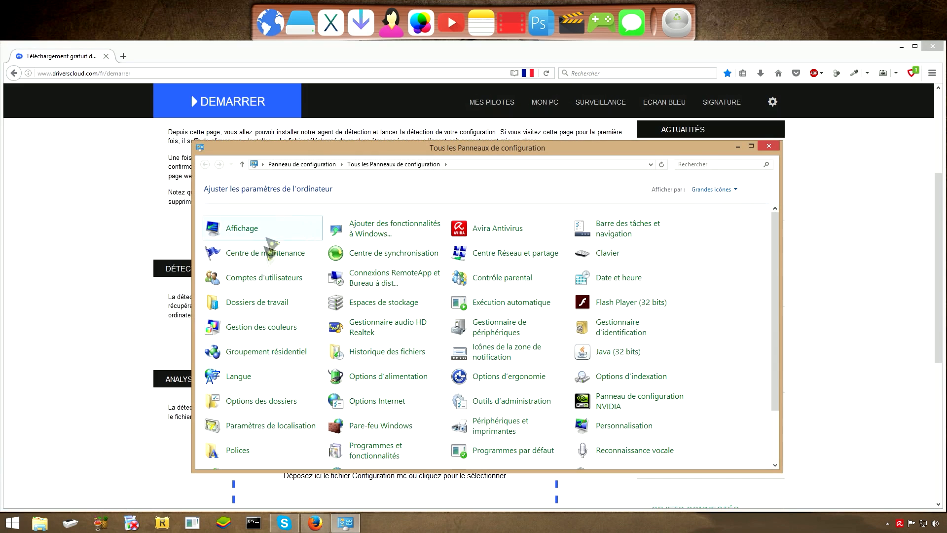
scroll(447, 414, down, 2)
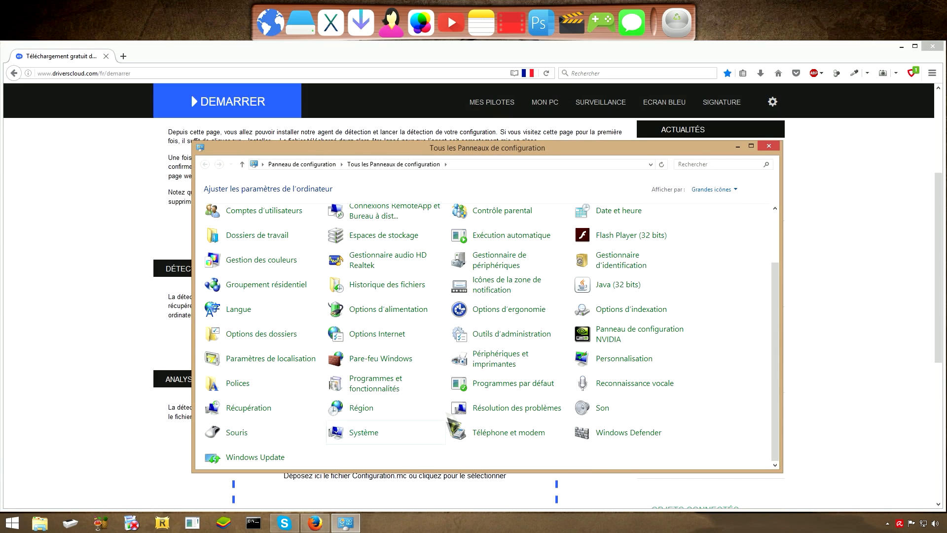
click(368, 437)
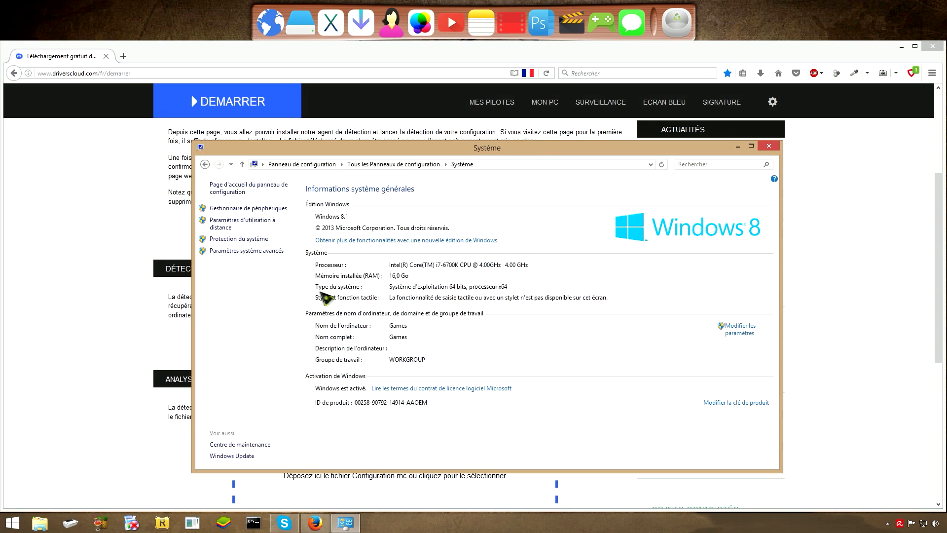
key(alt+F4)
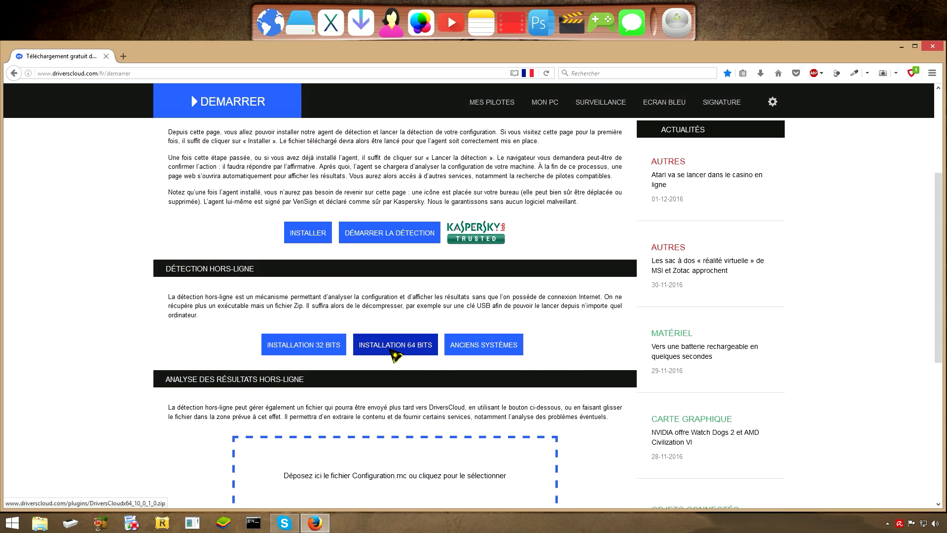
- Download the 64-bit offline detection archive DriversCloudx64_10_0_1_0.zip and bring up the Downloads folder with the browser minimized
click(391, 349)
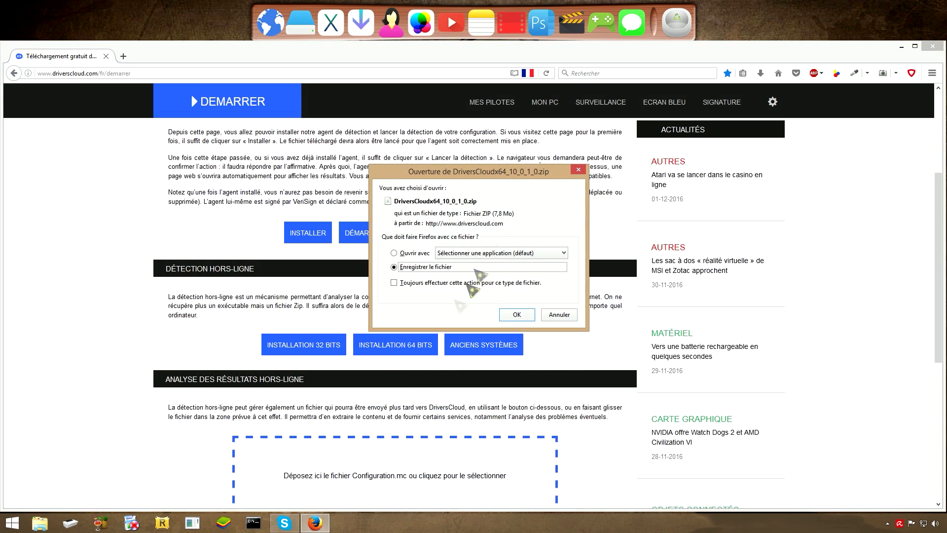
drag(474, 180, 455, 188)
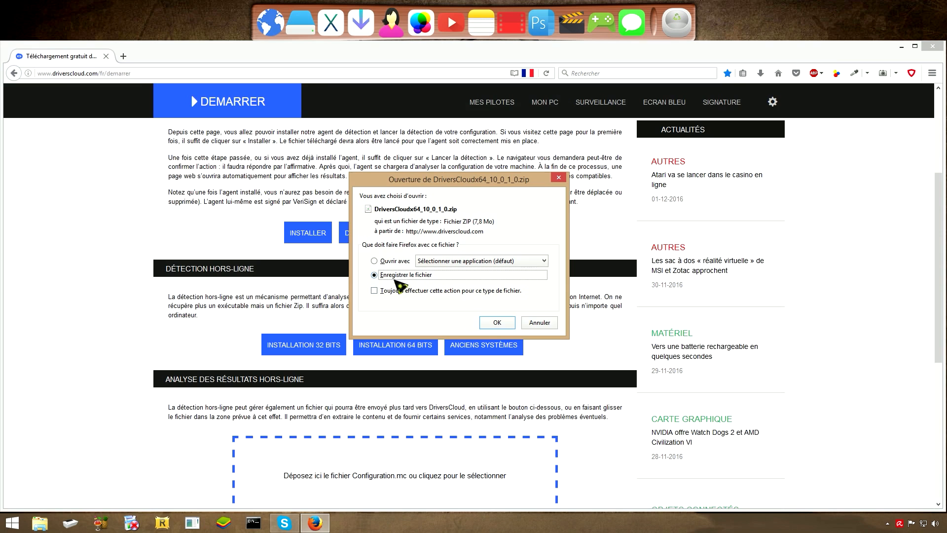
click(496, 323)
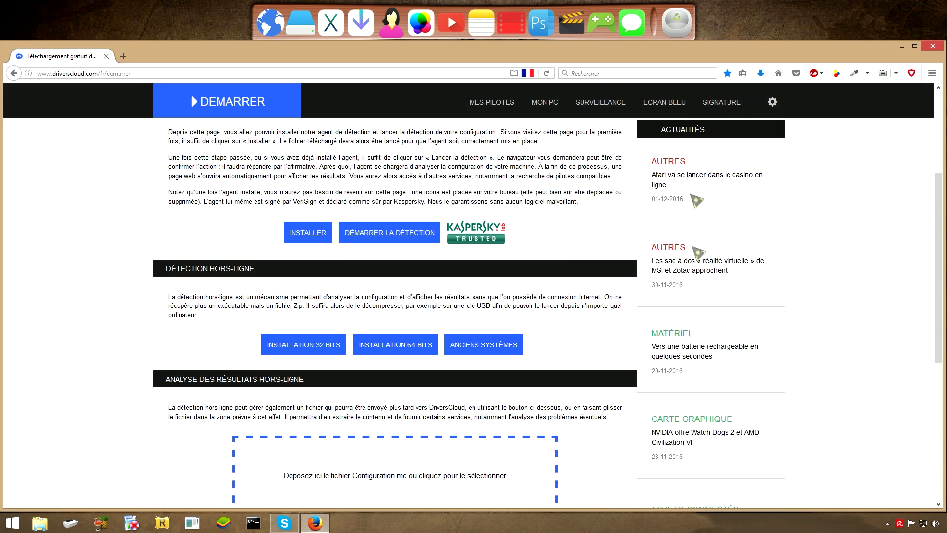
click(360, 23)
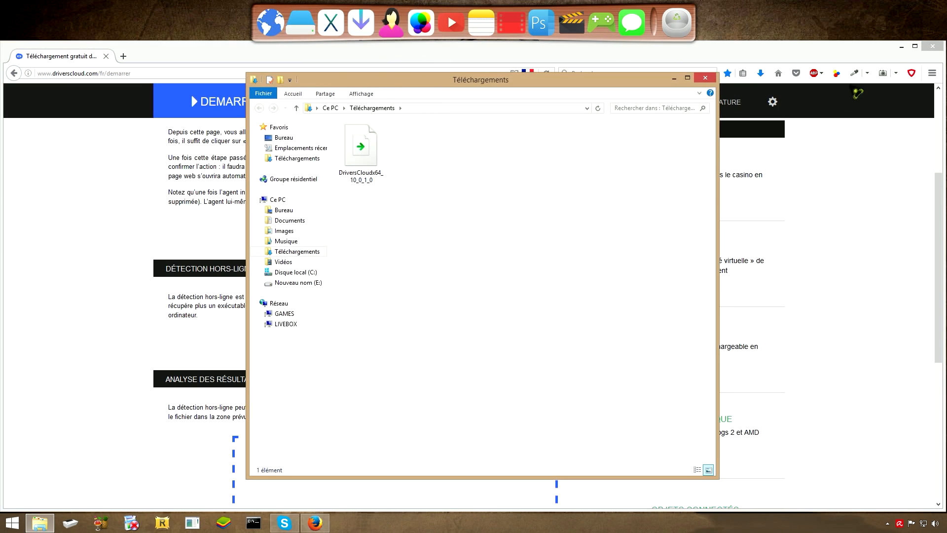
click(902, 46)
double_click(369, 150)
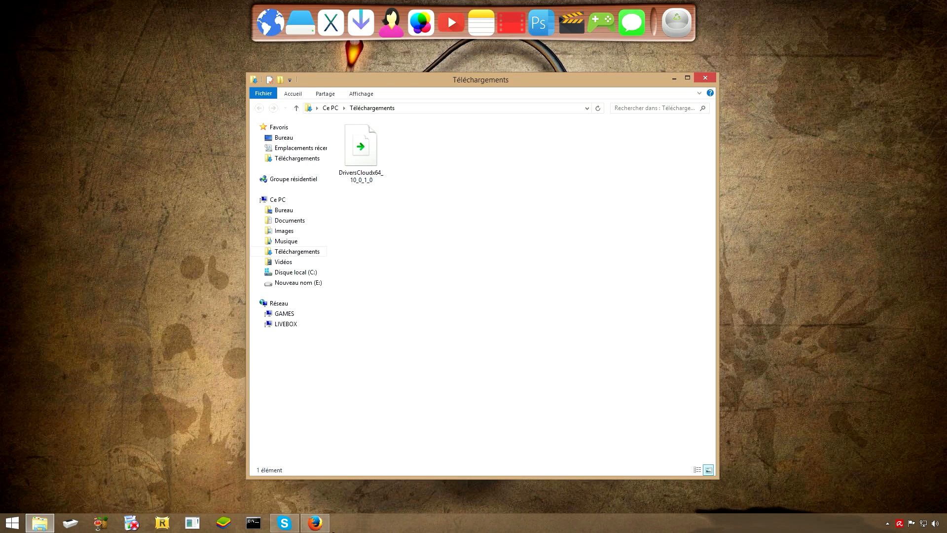
- Download the WinRAR 5.40 installer wrar540fr.exe from the WinRAR website and minimize the browser
click(320, 525)
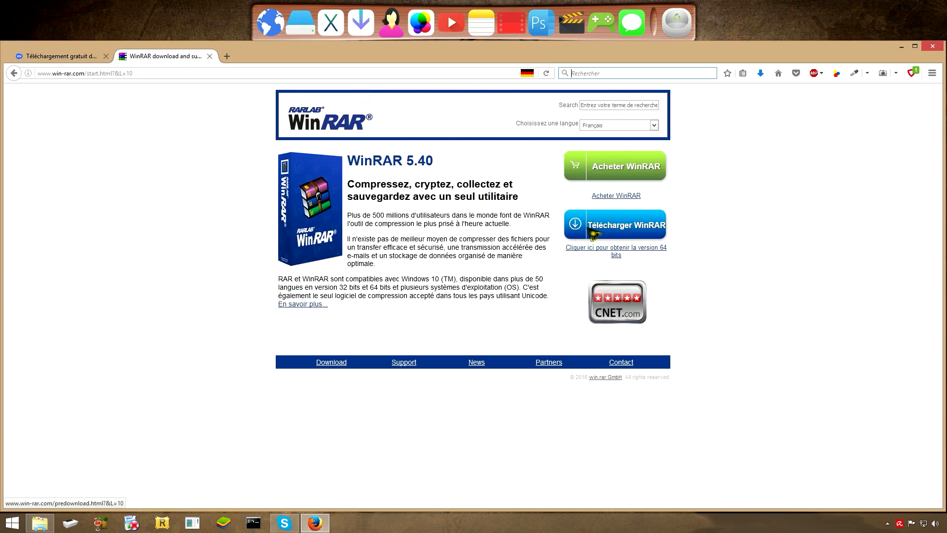
click(624, 228)
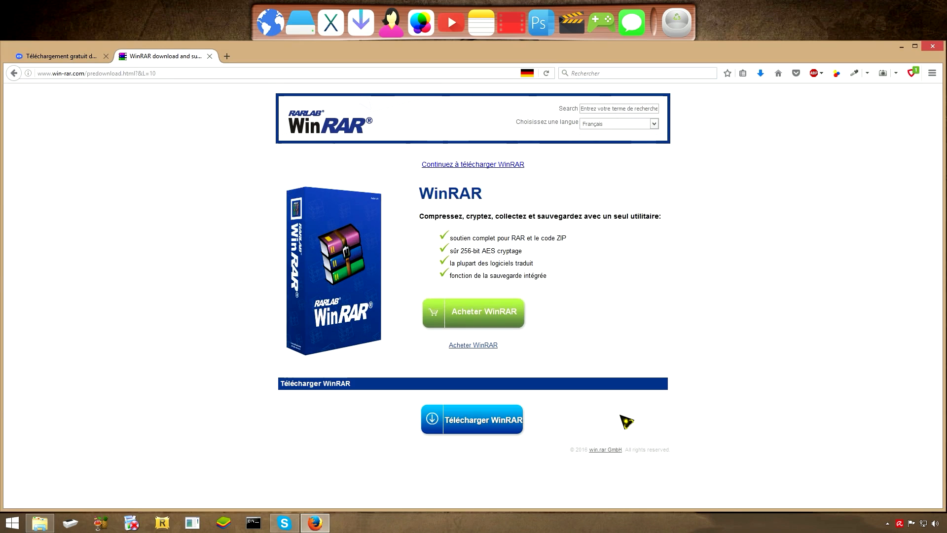
click(496, 432)
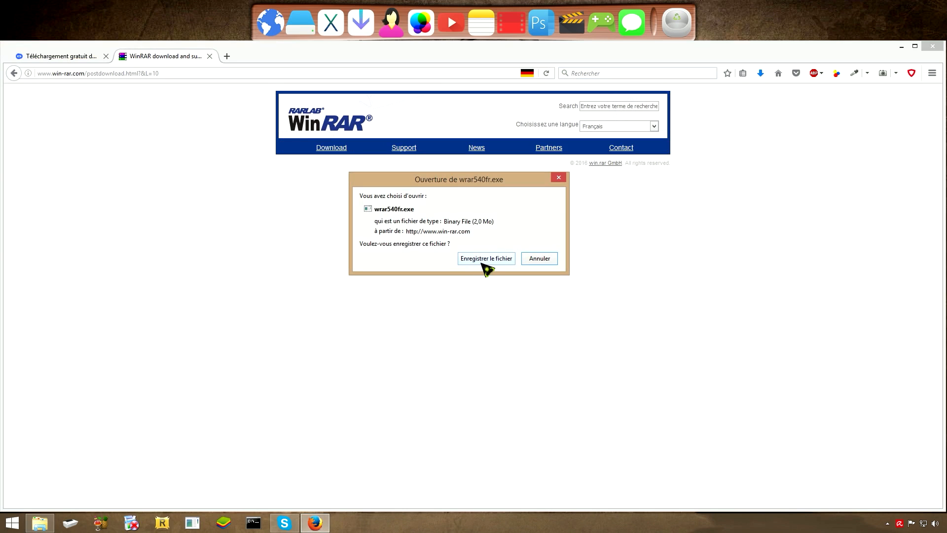
click(483, 260)
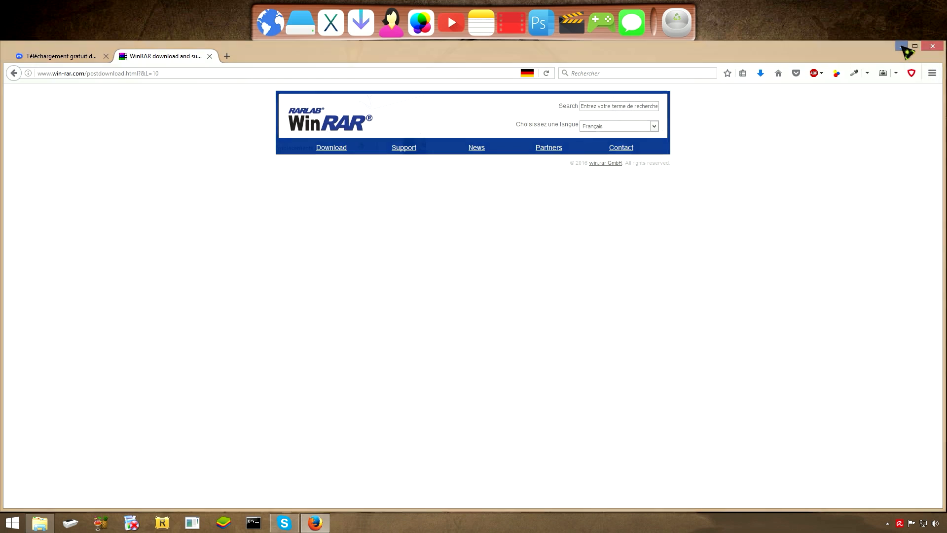
click(902, 46)
- Delete the wrar540fr installer from the Downloads folder
click(439, 162)
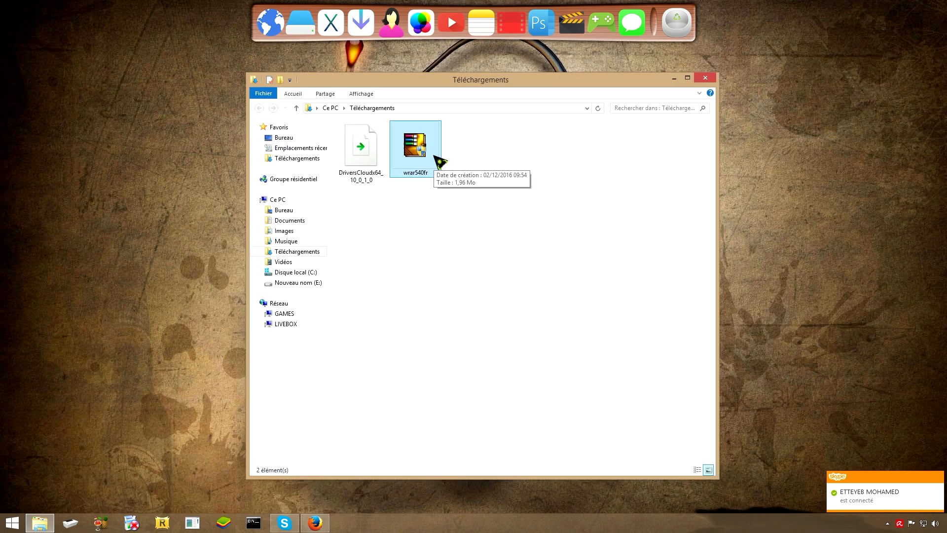
click(427, 158)
key(Delete)
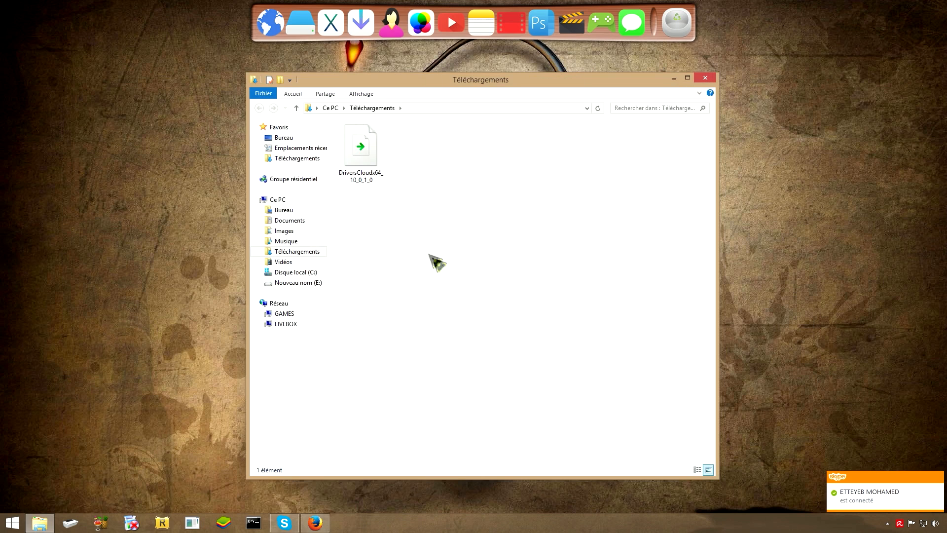
- Extract the downloaded archive into its own DriversCloudx64_10_0_1_0 folder, view its DriversCloud subfolder, and return to Downloads
right_click(366, 154)
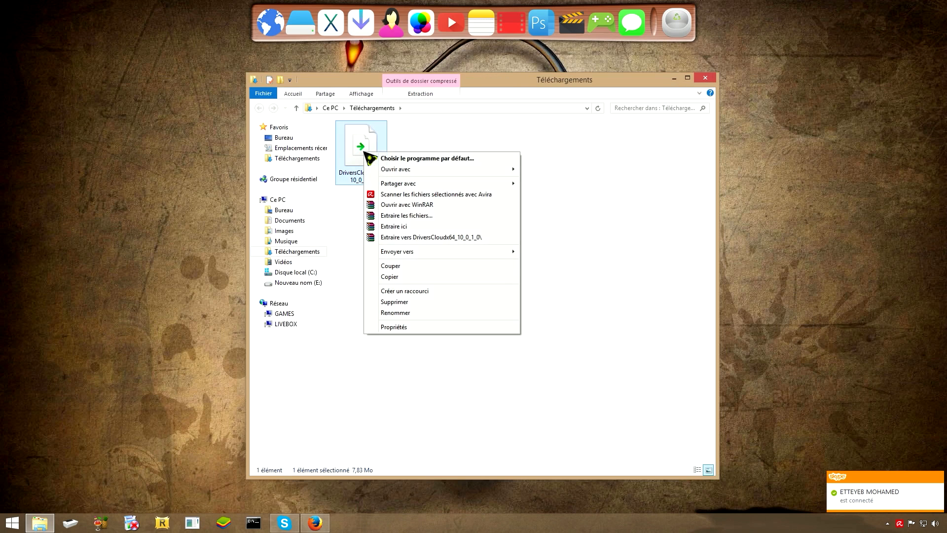
click(440, 238)
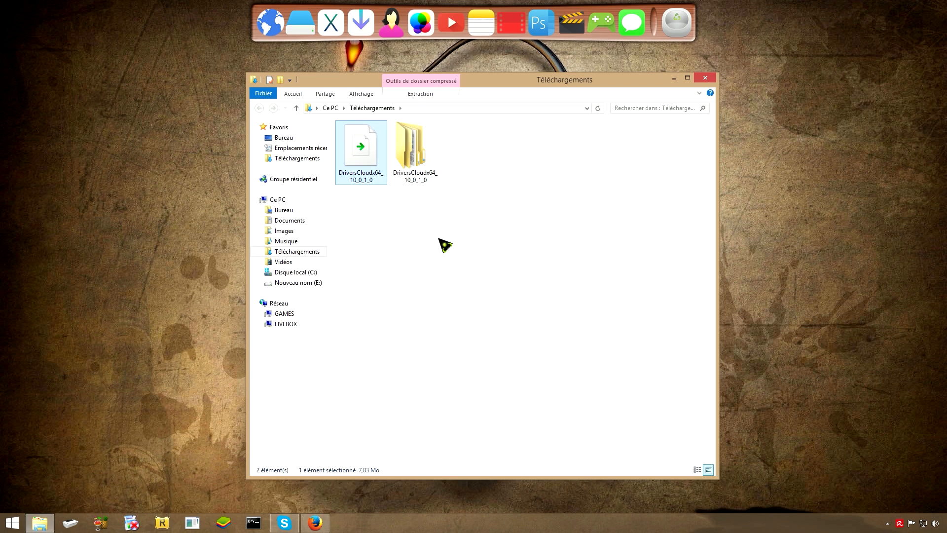
click(429, 164)
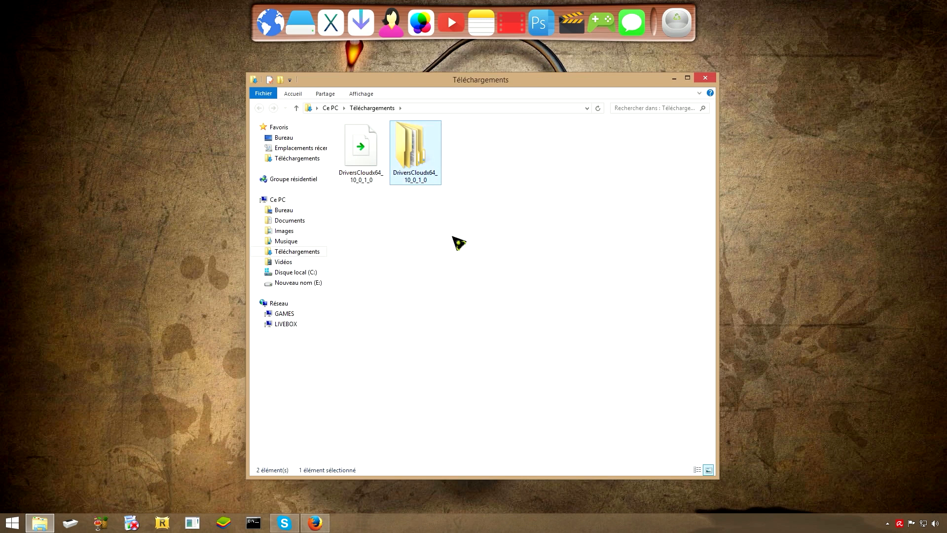
double_click(423, 162)
double_click(370, 138)
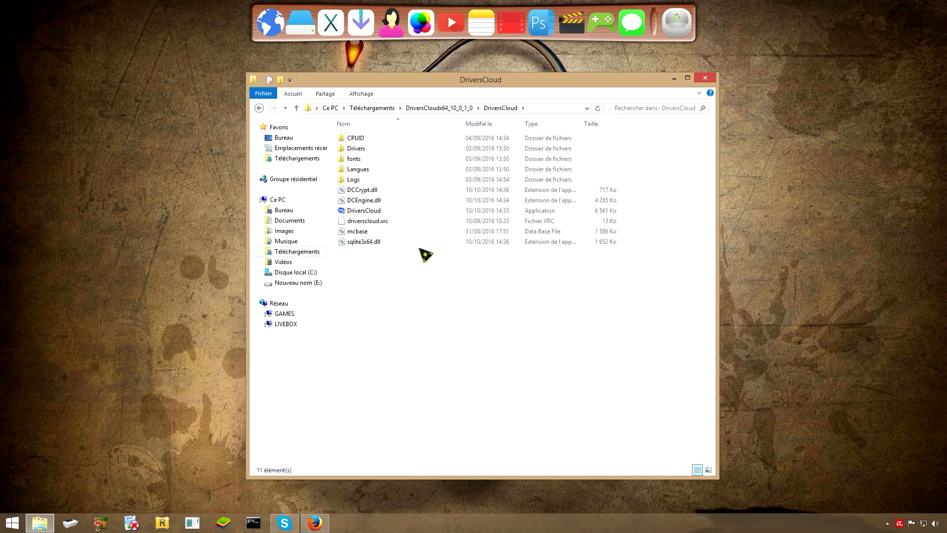
key(BackSpace)
key(BackSpace)
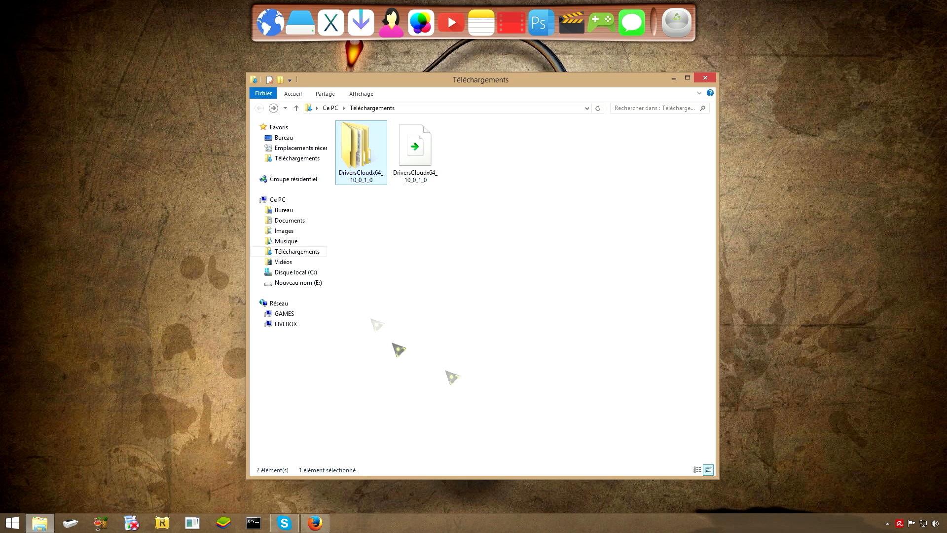
- Copy the extracted DriversCloudx64_10_0_1_0 folder from Downloads to the removable disk (G:) and close both folder windows
click(315, 522)
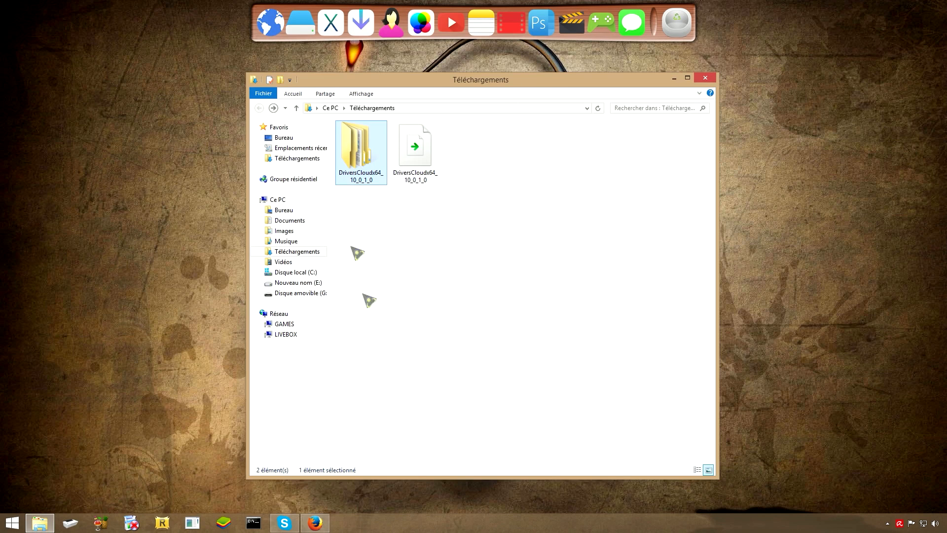
click(300, 22)
drag(489, 109, 688, 78)
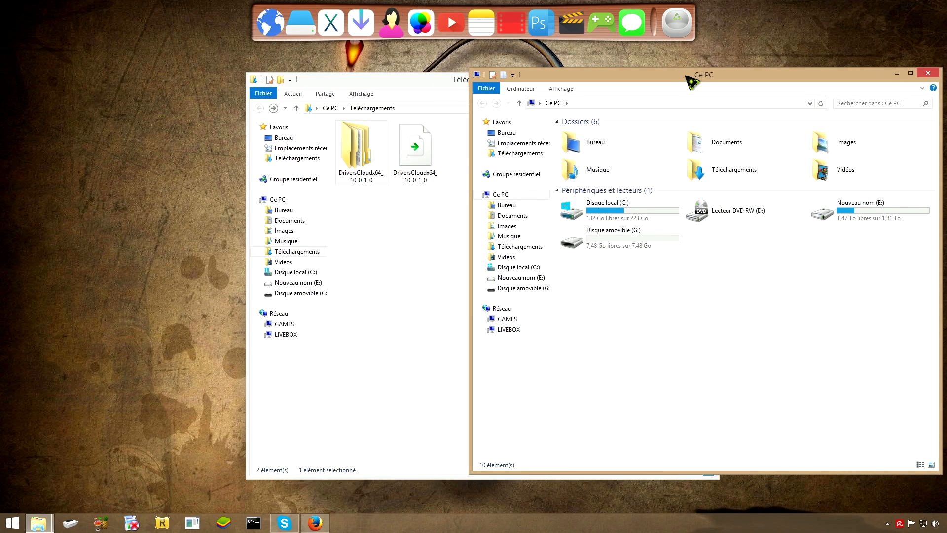
double_click(602, 244)
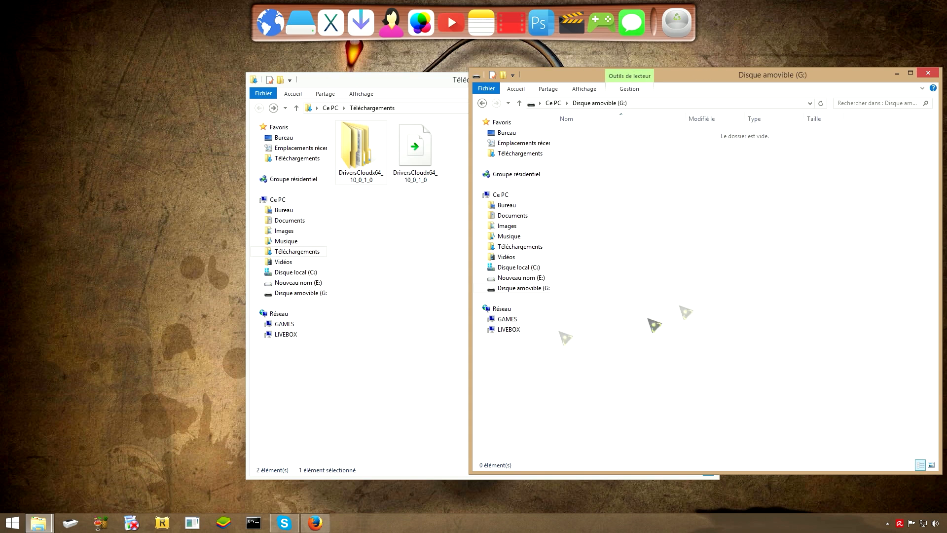
drag(358, 152, 740, 260)
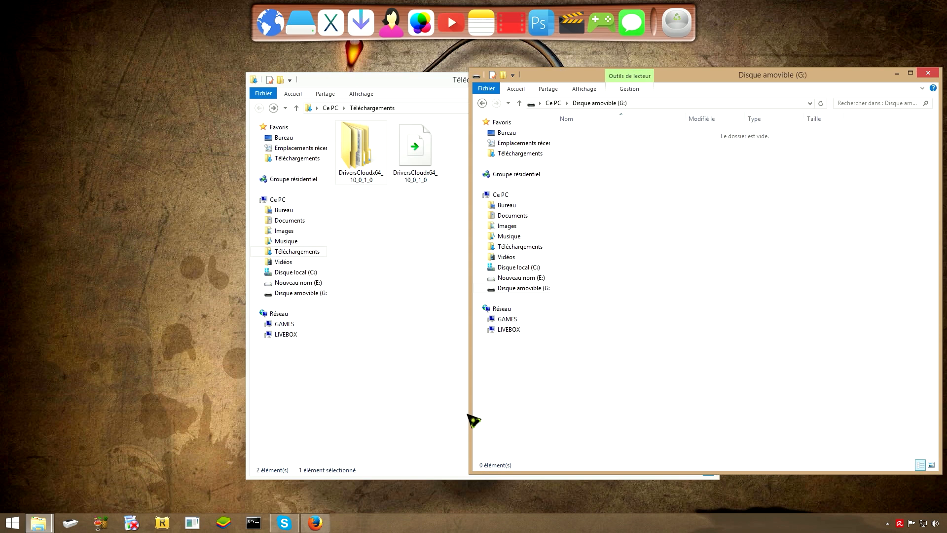
click(414, 92)
click(711, 79)
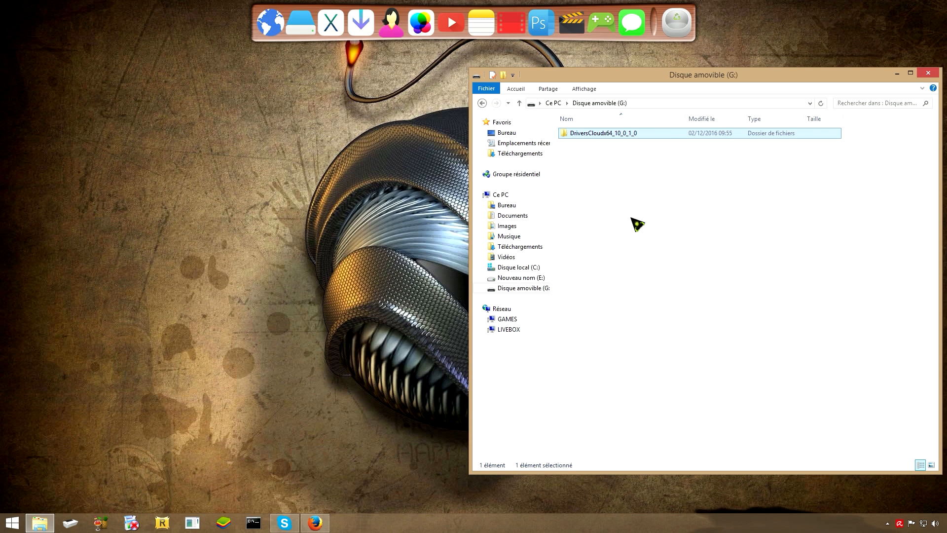
click(928, 73)
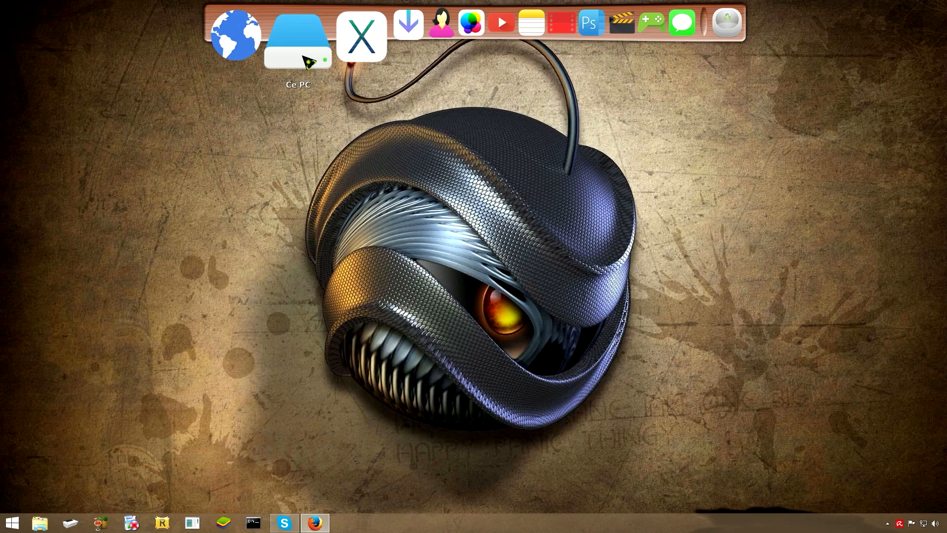
- Open the DriversCloud subfolder inside DriversCloudx64_10_0_1_0 on the removable disk (G:) and locate the DriversCloud application
click(304, 58)
drag(761, 80, 556, 82)
double_click(392, 237)
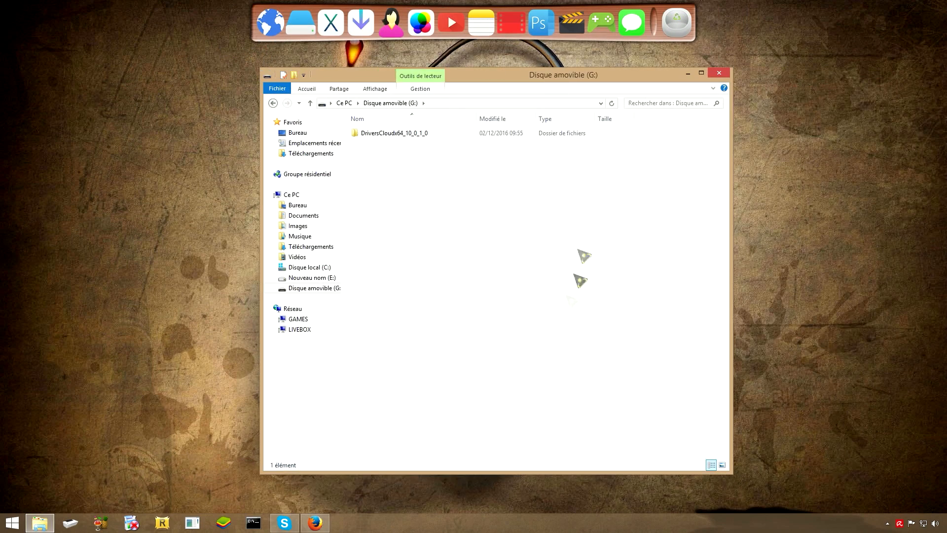
drag(528, 81, 656, 79)
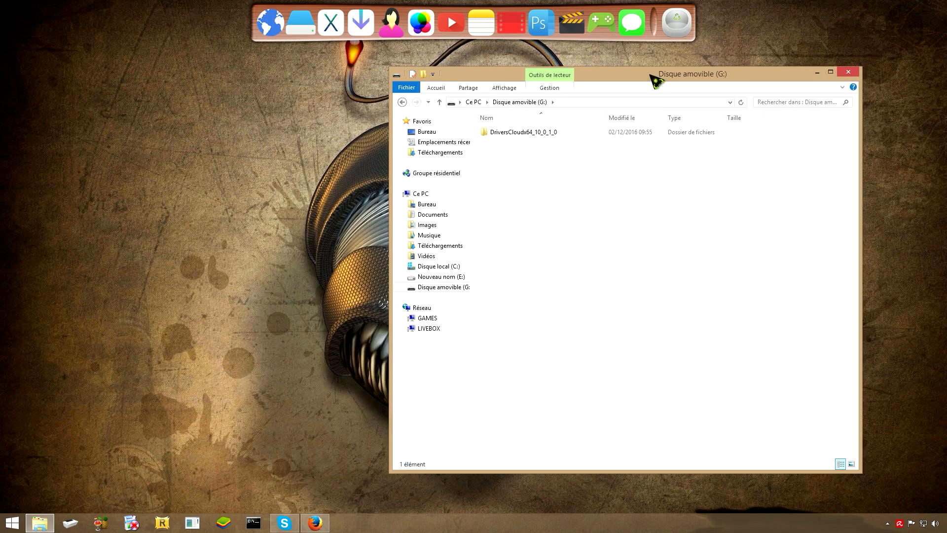
double_click(509, 137)
double_click(513, 132)
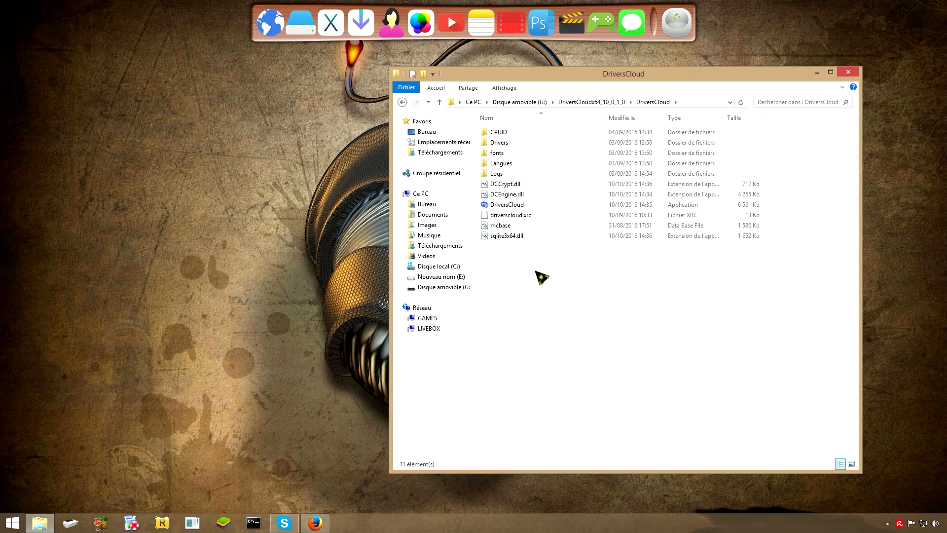
click(516, 205)
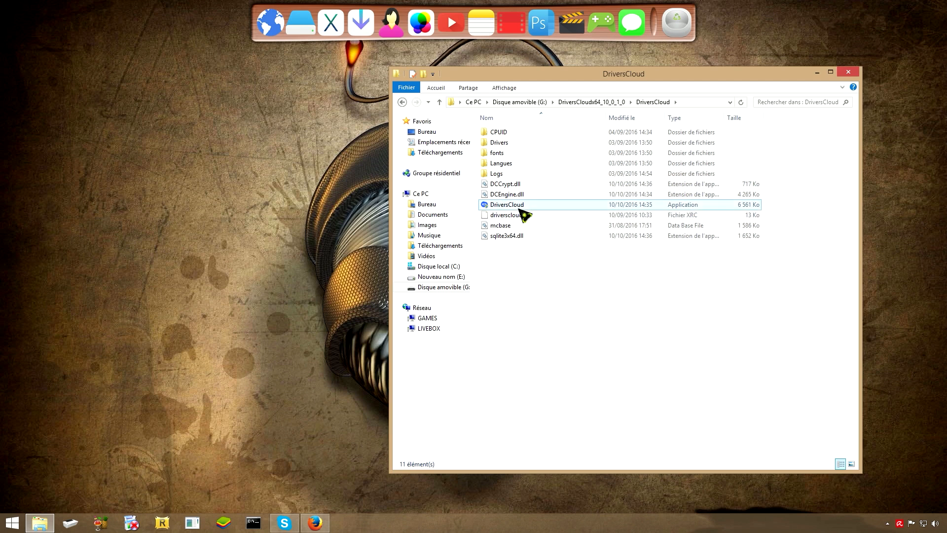
- Return to the root of the removable disk (G:) by way of Ce PC
click(521, 103)
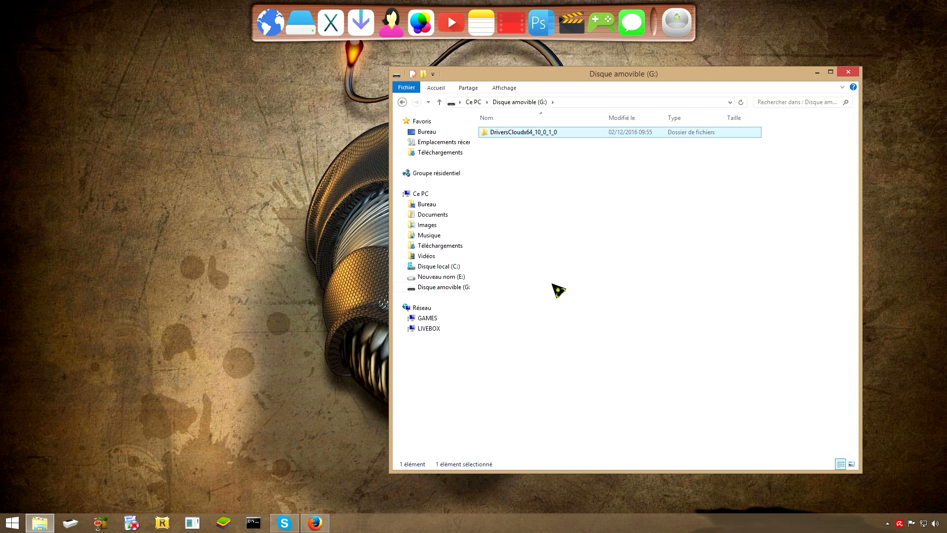
click(480, 103)
double_click(522, 246)
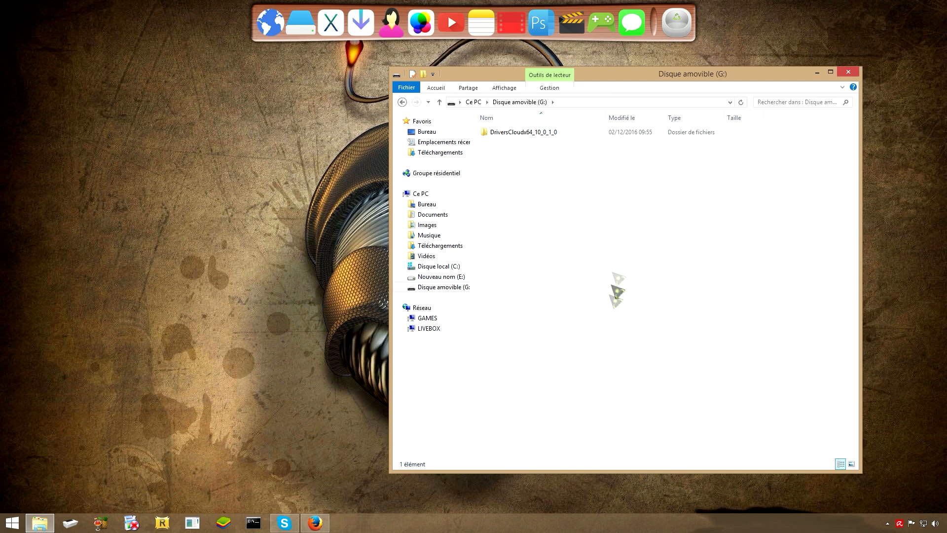
- Copy the DriversCloudx64_10_0_1_0 folder from the removable disk (G:) to the desktop and open the DriversCloud subfolder of that copy
drag(522, 133, 295, 378)
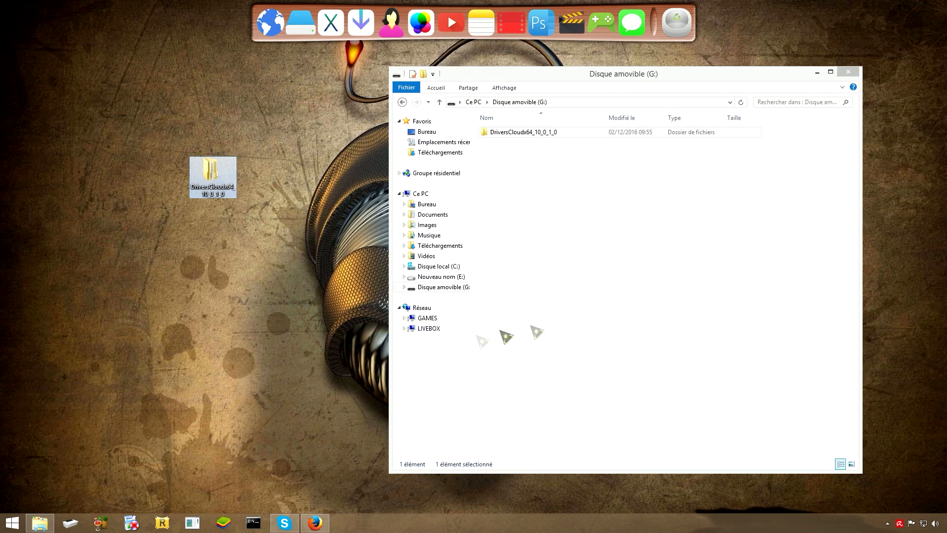
click(817, 72)
drag(206, 183, 254, 132)
double_click(260, 130)
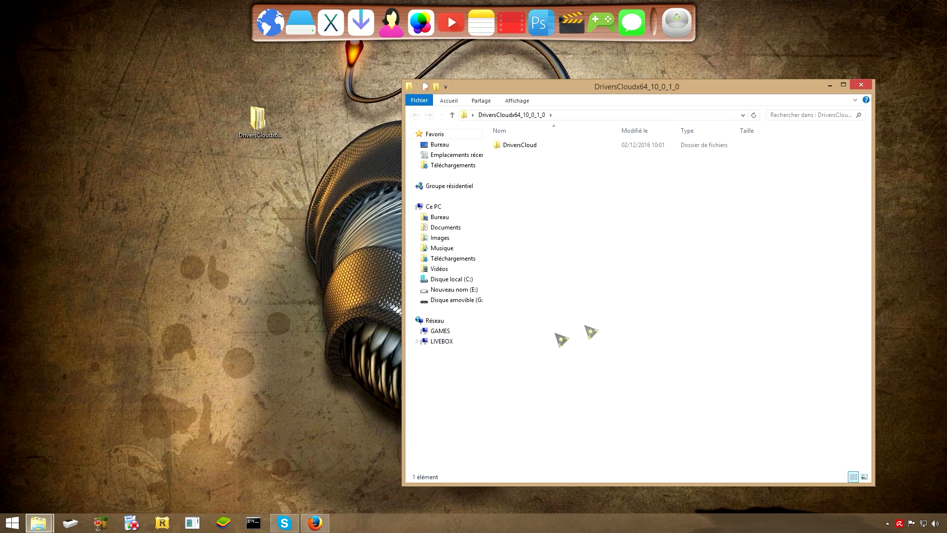
double_click(543, 145)
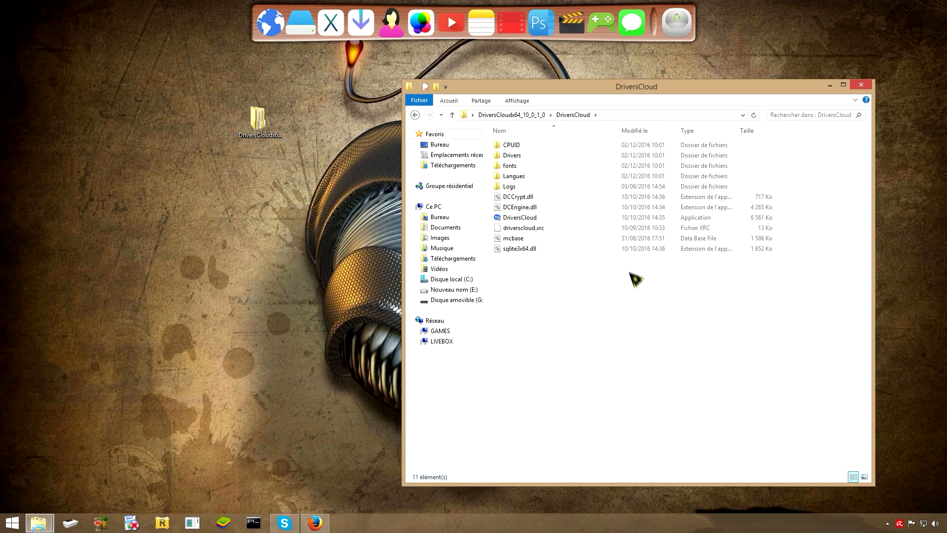
- Launch the DriversCloud application from the desktop copy and run a detection with Détection offline enabled
right_click(530, 217)
click(592, 233)
click(516, 279)
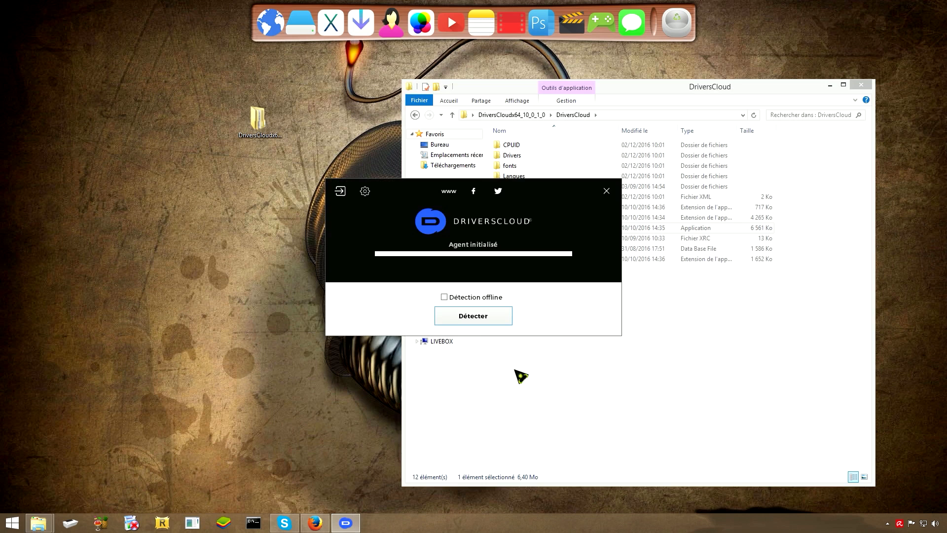
click(445, 297)
click(481, 323)
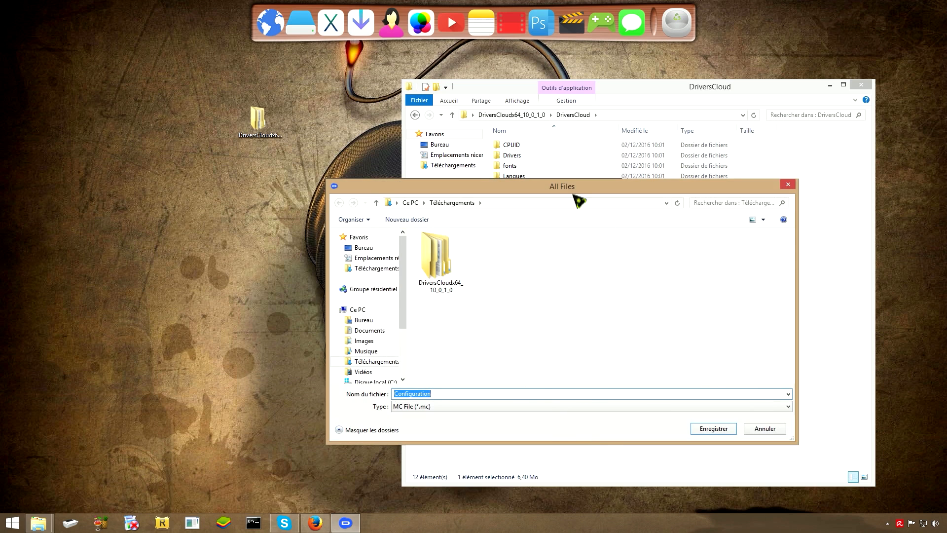
- Save the detection result as Configuration, type MC File (*.mc), in Téléchargements and minimize the DriversCloud folder window
drag(562, 187, 494, 179)
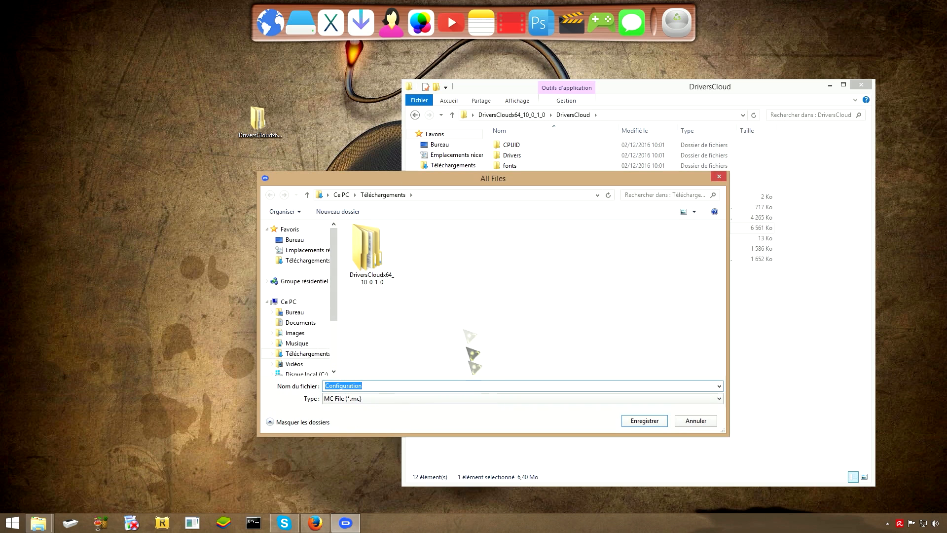
click(642, 424)
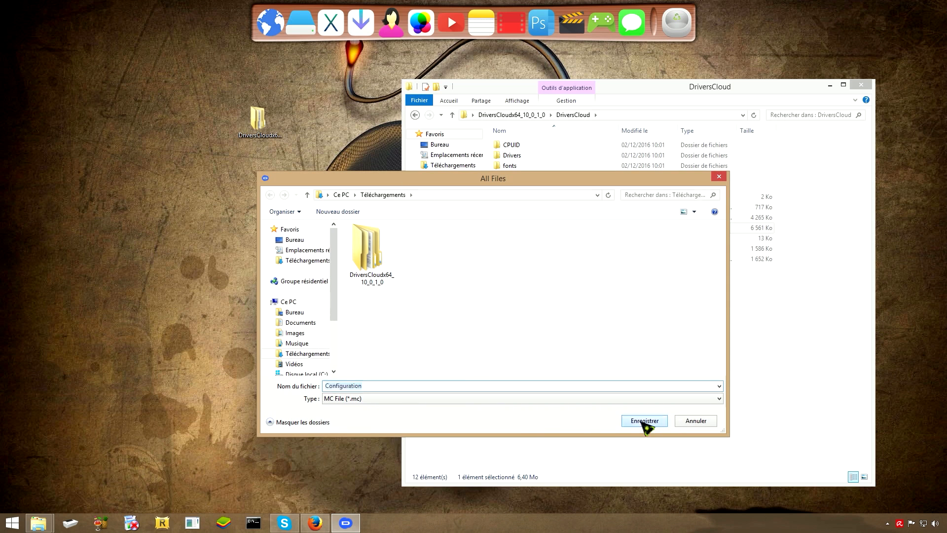
click(831, 85)
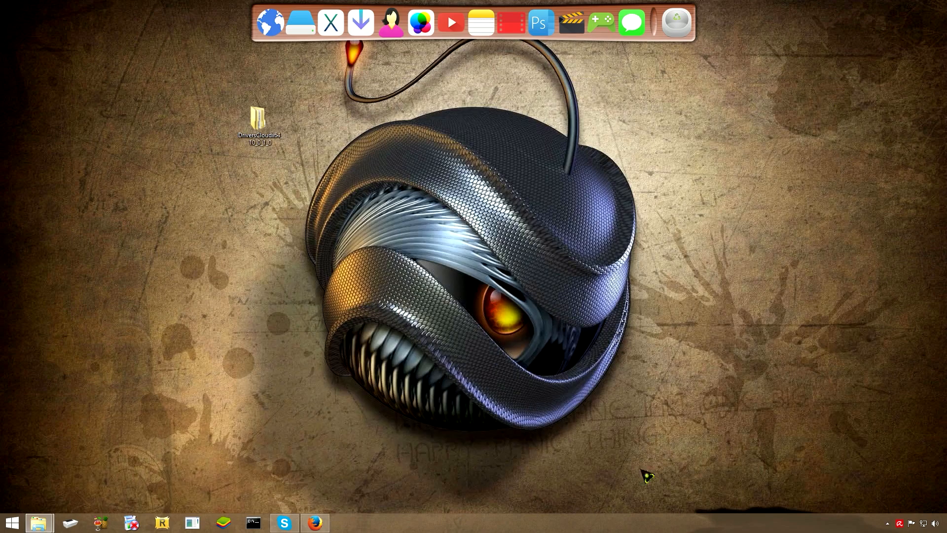
- Open the Téléchargements folder, view the properties of Configuration.mc, and close them
click(360, 22)
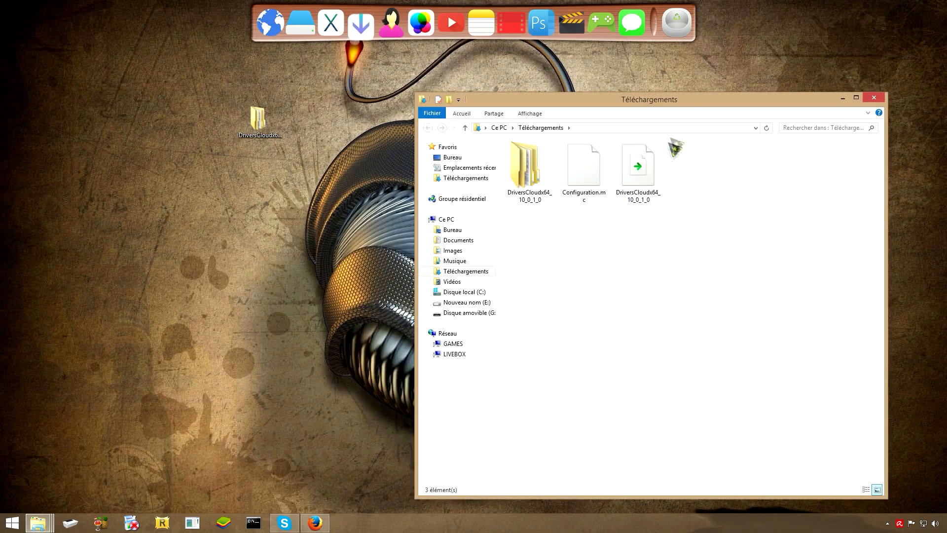
drag(668, 97, 566, 72)
click(491, 151)
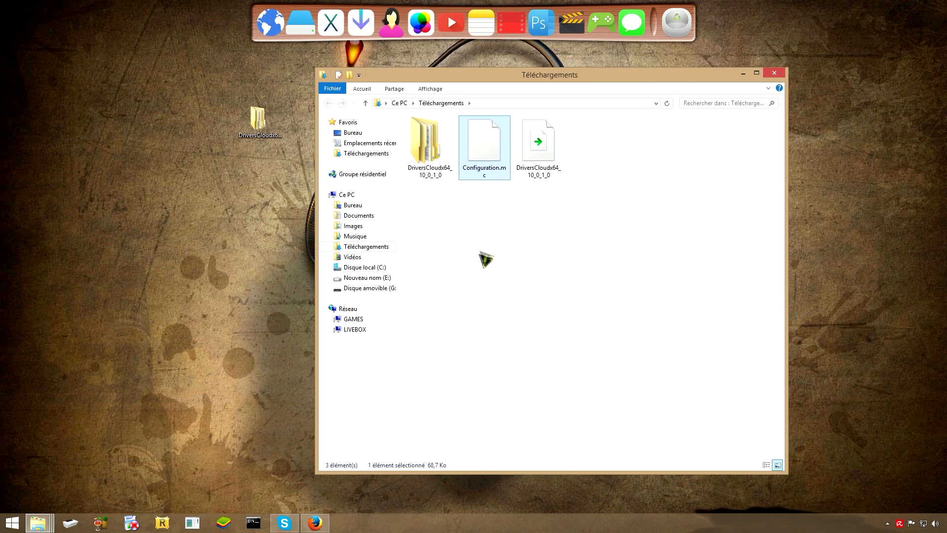
right_click(491, 160)
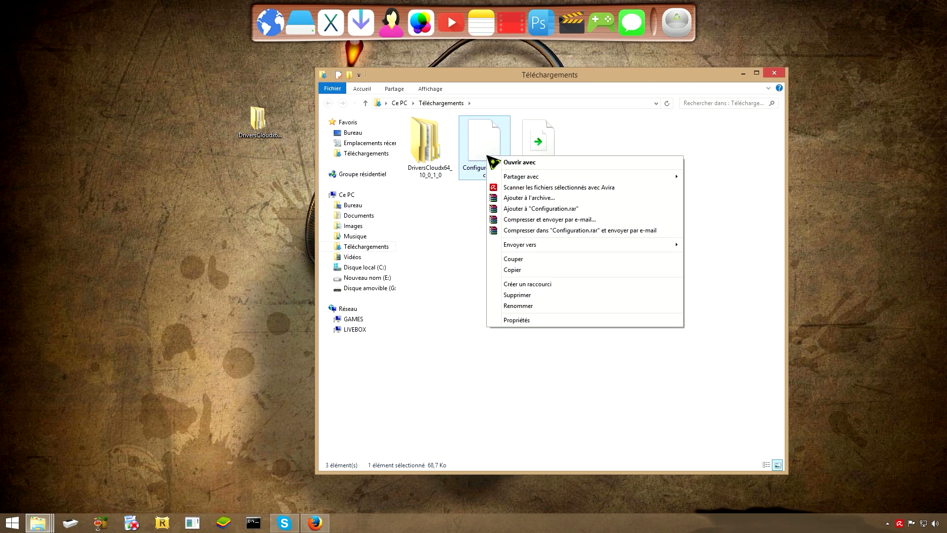
click(523, 320)
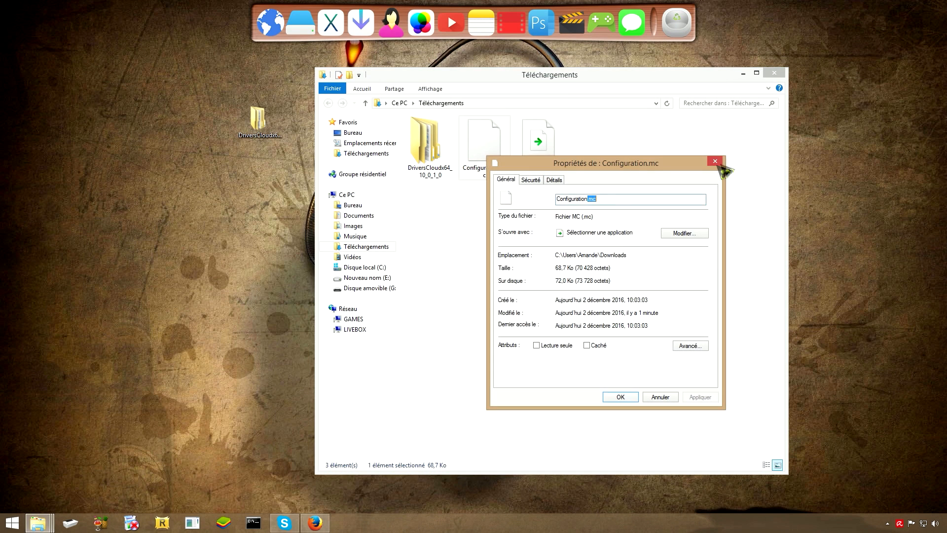
click(715, 161)
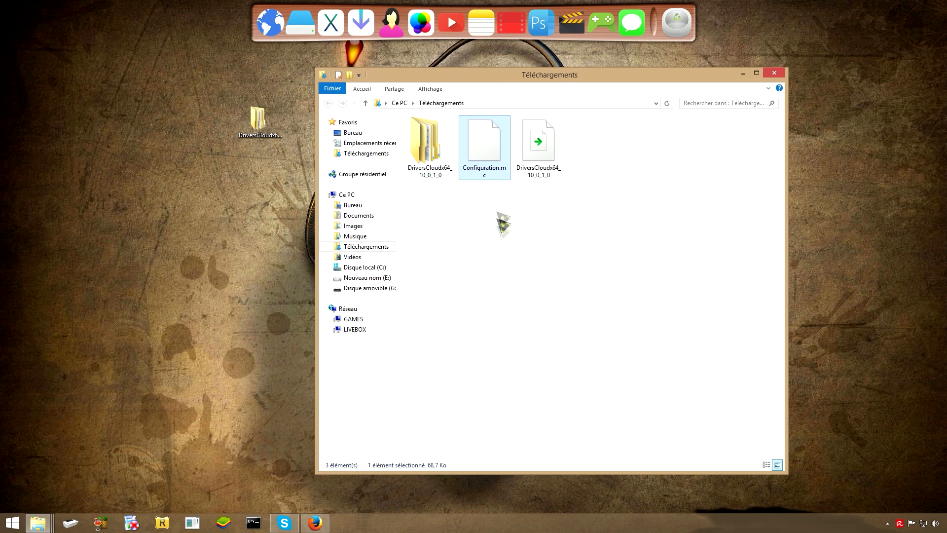
- Copy Configuration.mc from Téléchargements to the root of the removable disk (G:) and close the Téléchargements window
mouse_move(42, 525)
click(73, 465)
drag(504, 75, 265, 77)
click(718, 106)
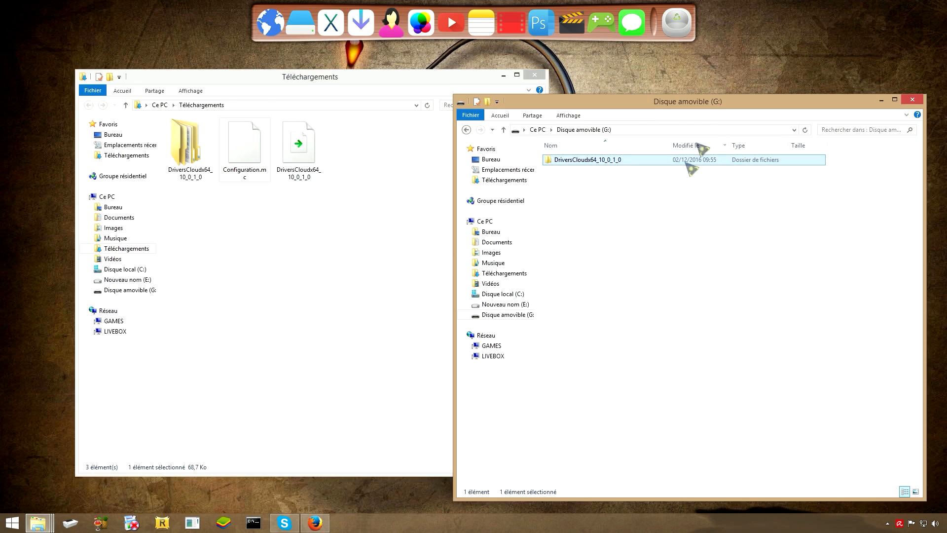
click(537, 130)
double_click(585, 262)
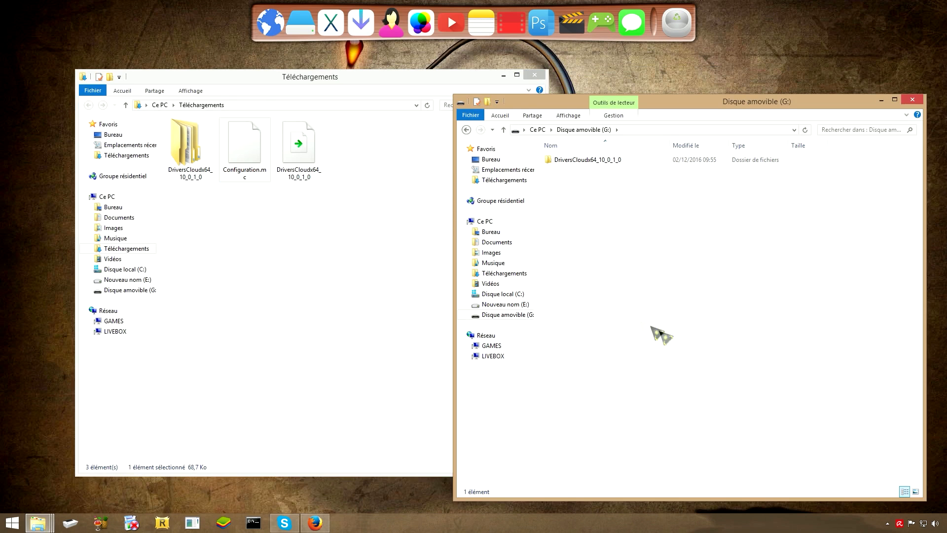
click(245, 139)
drag(251, 148, 690, 457)
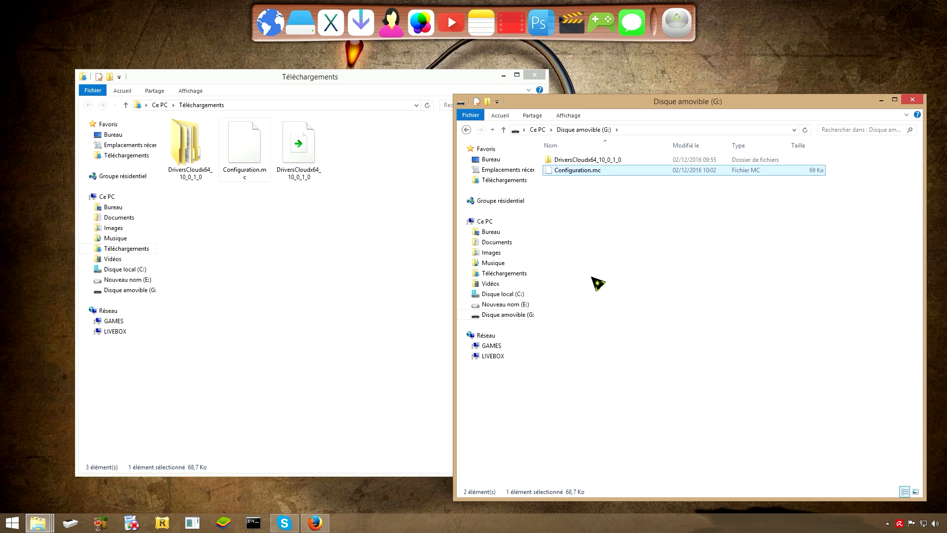
click(534, 75)
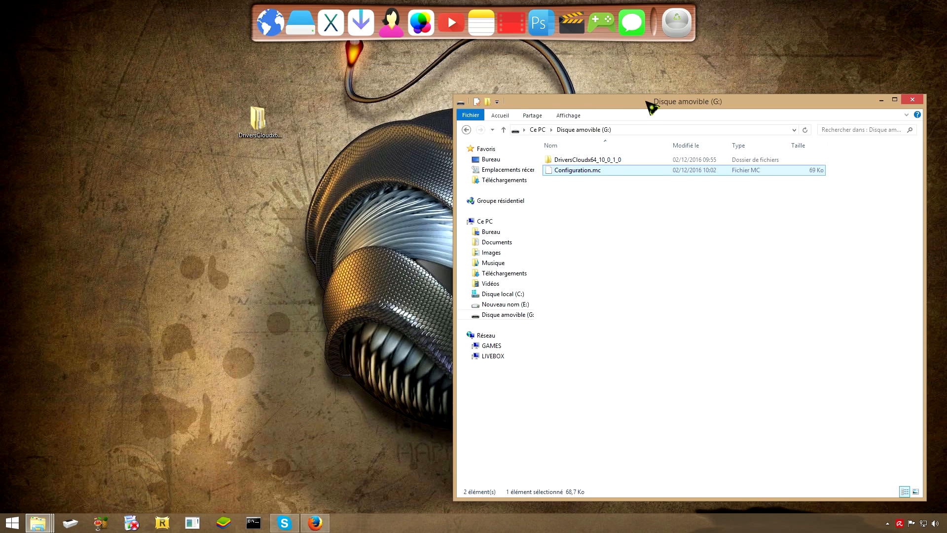
- Copy Configuration.mc from the removable disk (G:) to the desktop and minimize the disk's window
drag(652, 106, 636, 75)
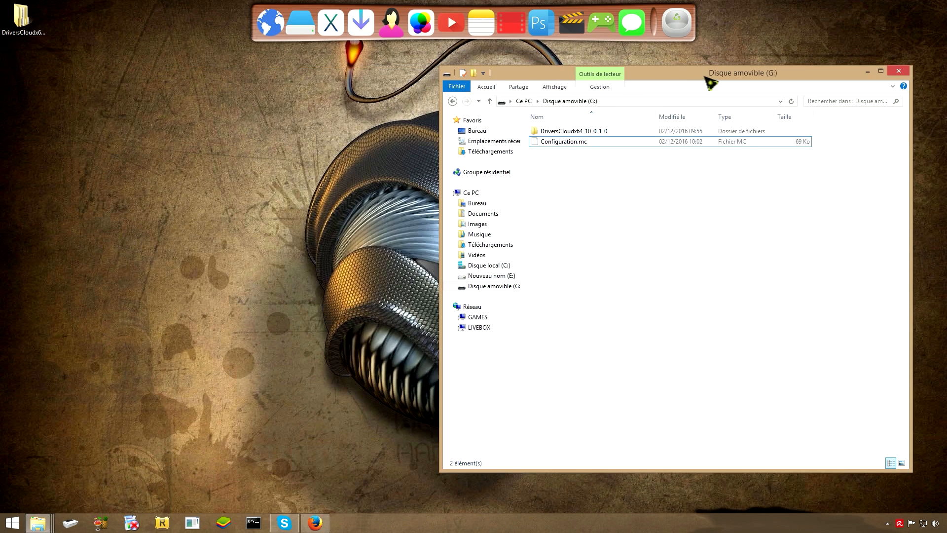
drag(708, 78, 720, 79)
drag(576, 142, 274, 234)
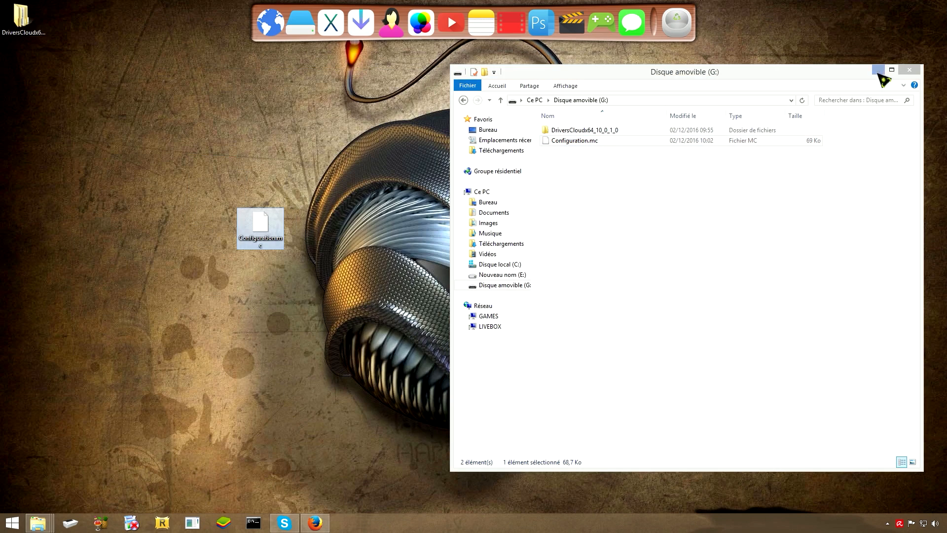
click(878, 71)
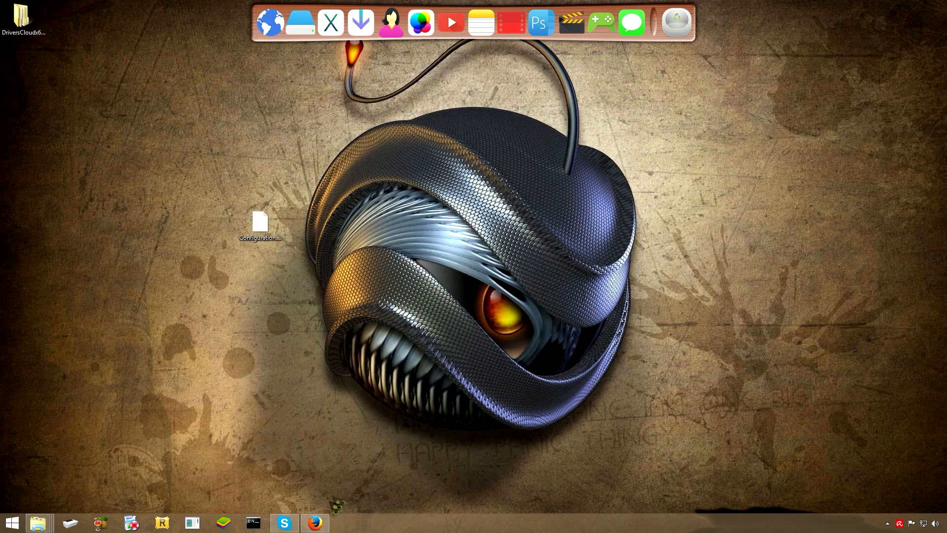
- Switch to Firefox and submit Configuration.mc from the desktop (Bureau) for offline results analysis on the DriversCloud detection page
click(315, 523)
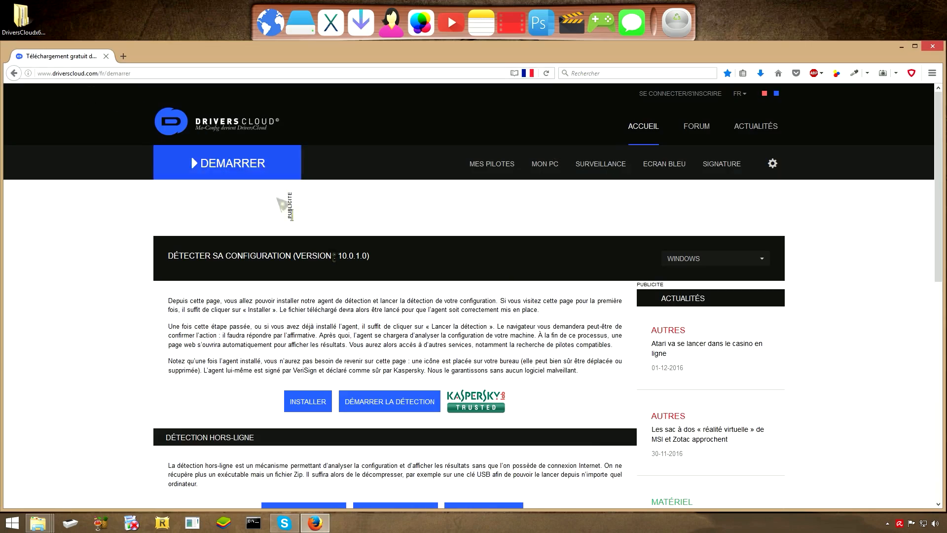
scroll(440, 308, down, 5)
scroll(441, 309, down, 3)
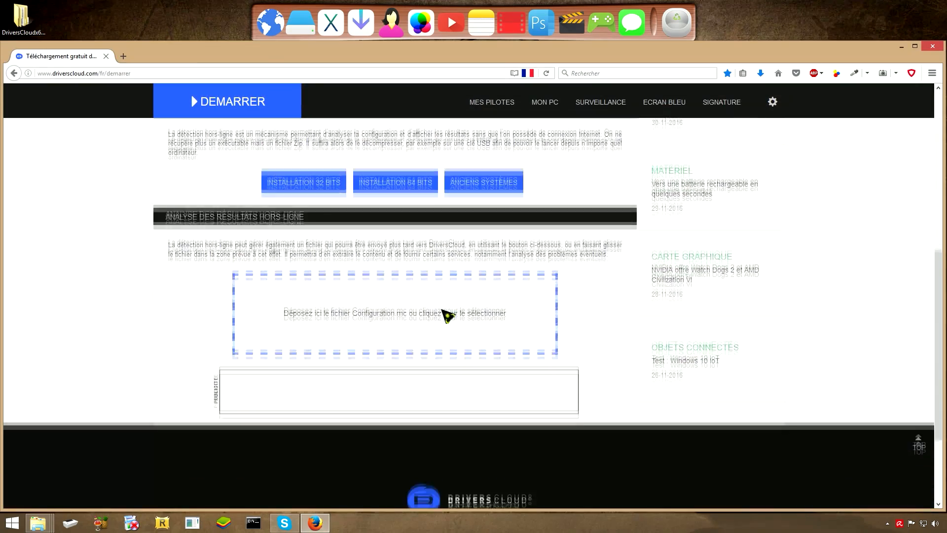
click(444, 311)
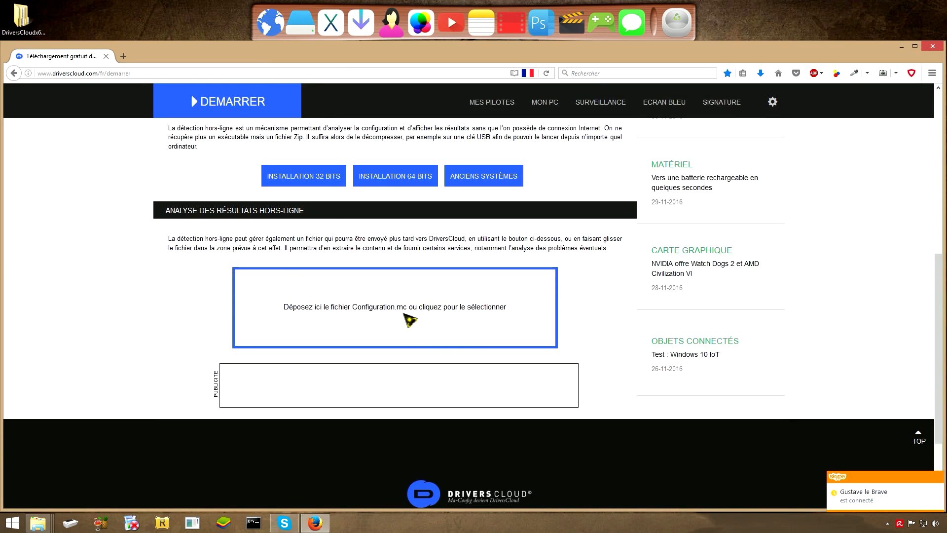
click(393, 318)
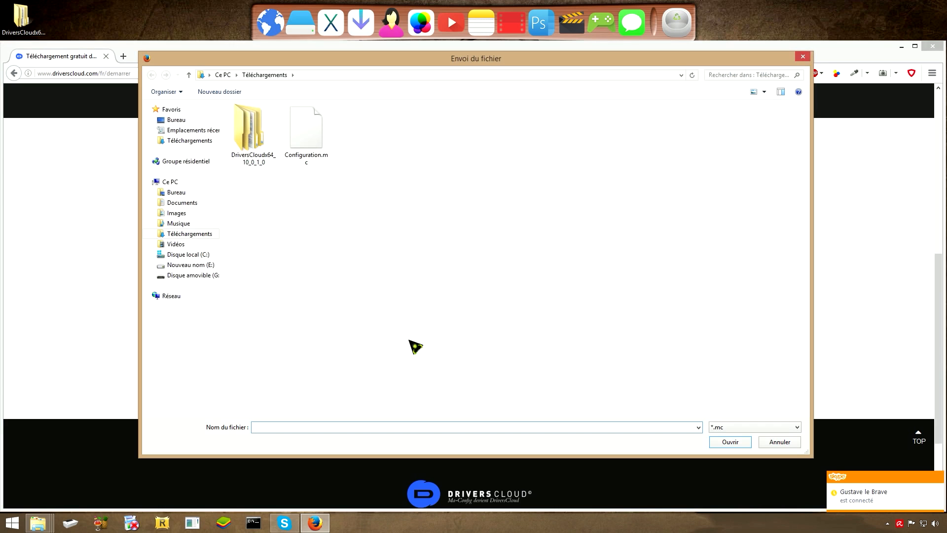
click(176, 120)
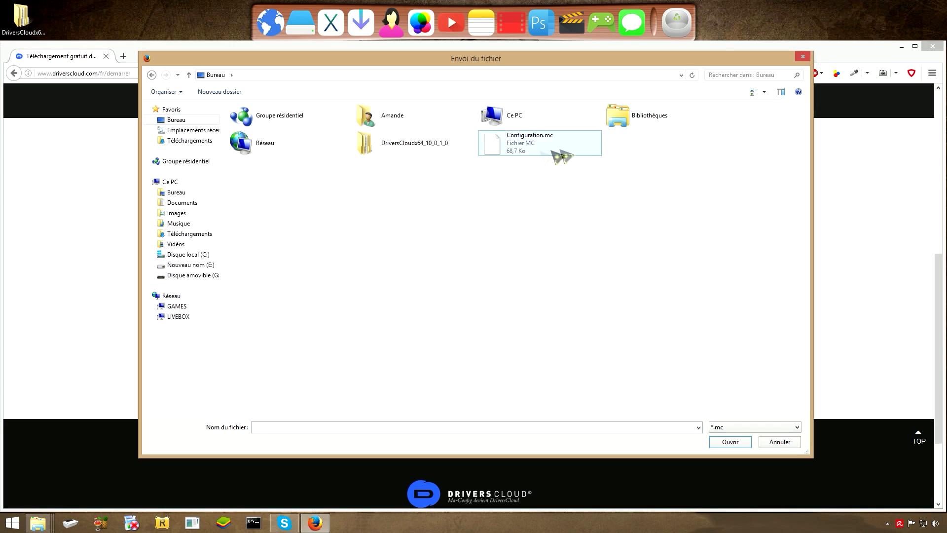
click(524, 157)
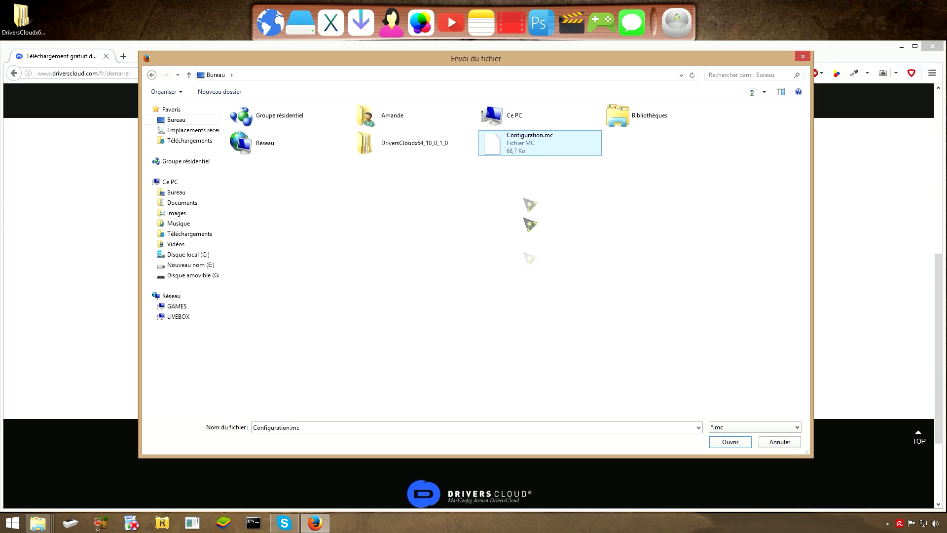
click(730, 443)
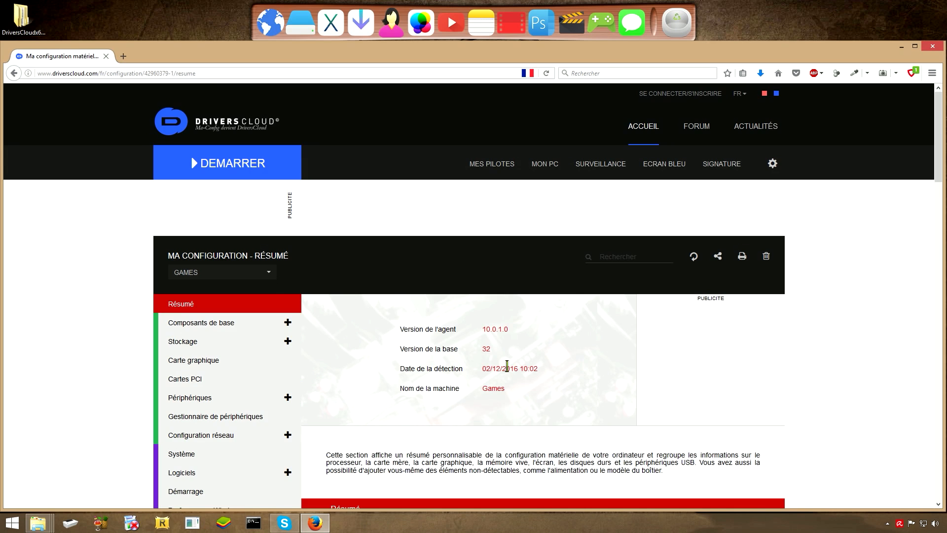
- Examine the configuration summary, covering the operating system, processor, motherboard, memory, storage, network and USB devices
scroll(572, 403, down, 5)
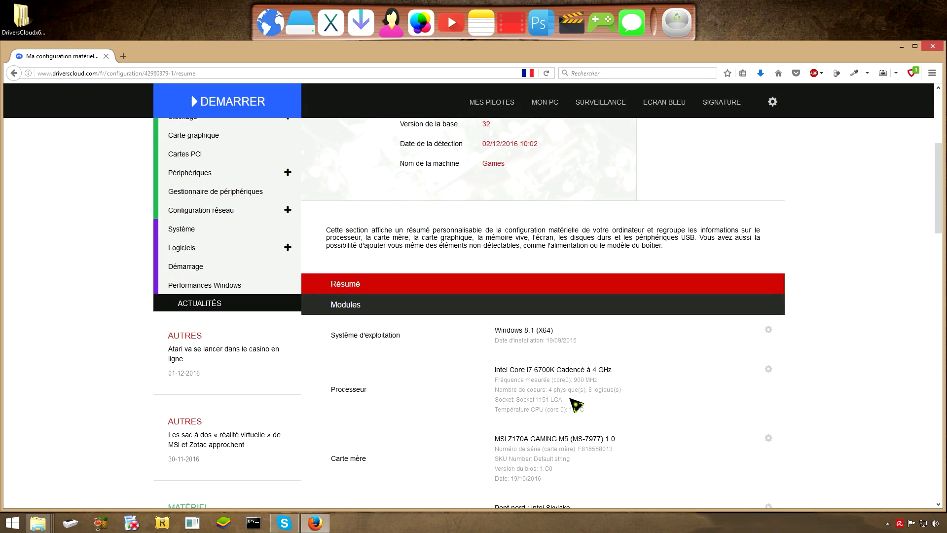
scroll(575, 403, down, 3)
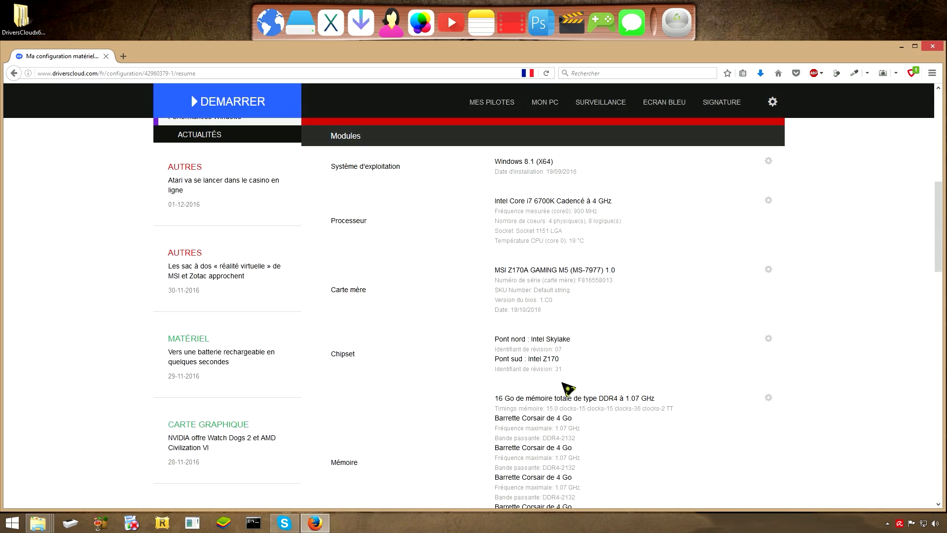
scroll(567, 389, down, 8)
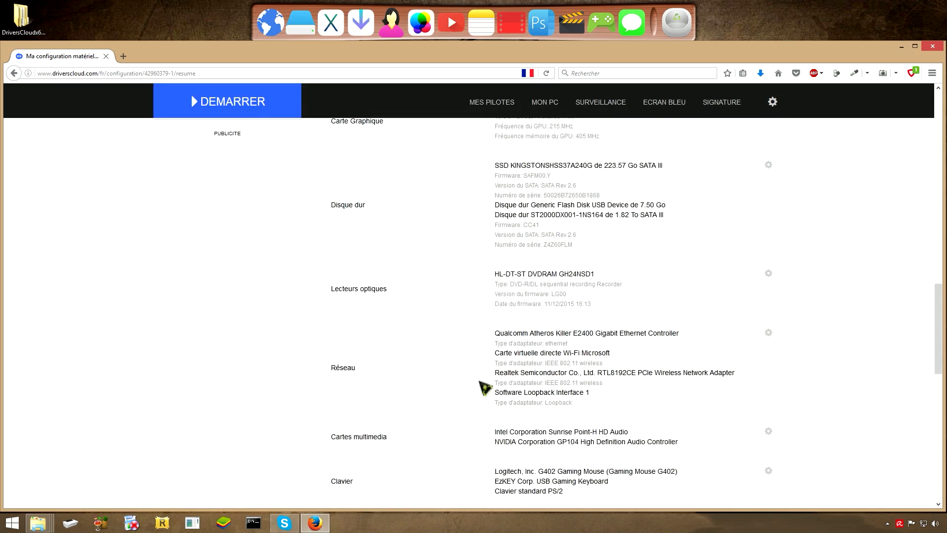
scroll(485, 388, down, 4)
scroll(576, 373, up, 20)
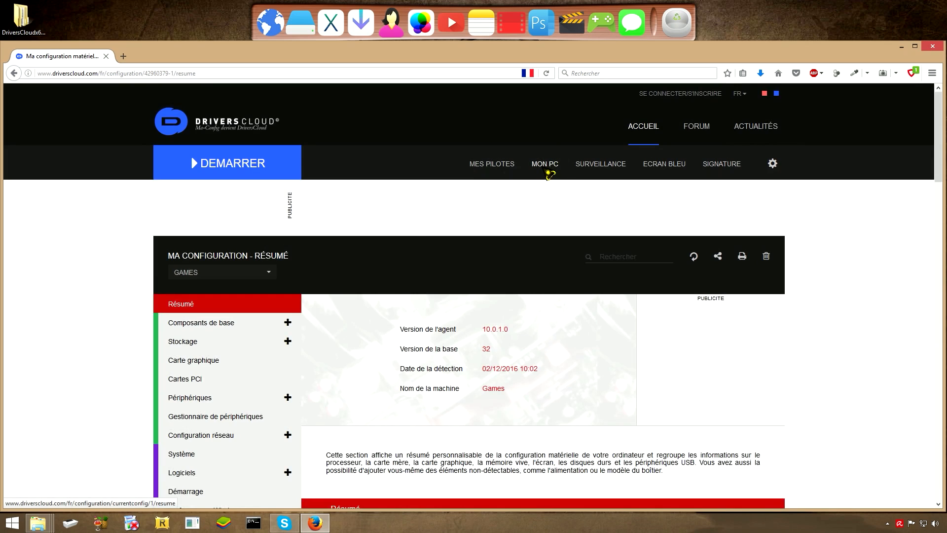
scroll(609, 365, down, 10)
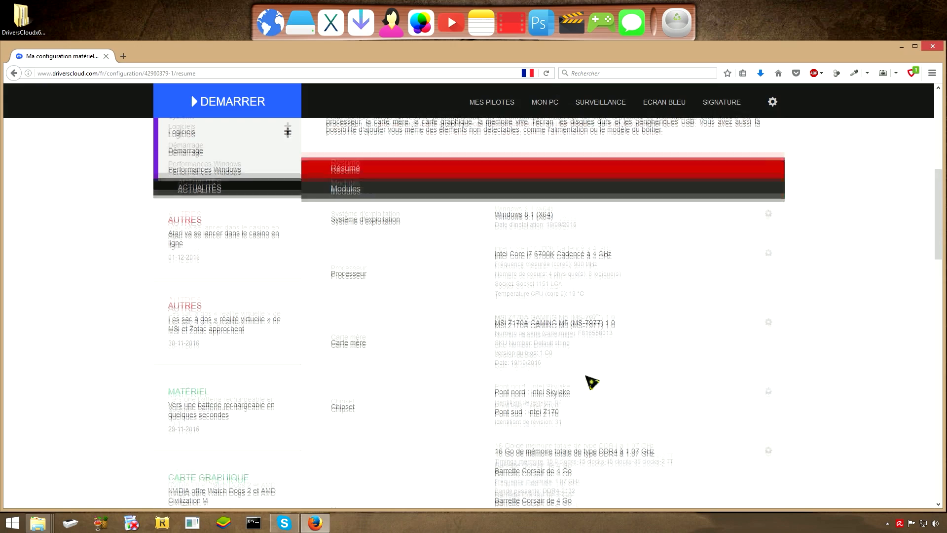
scroll(581, 381, down, 10)
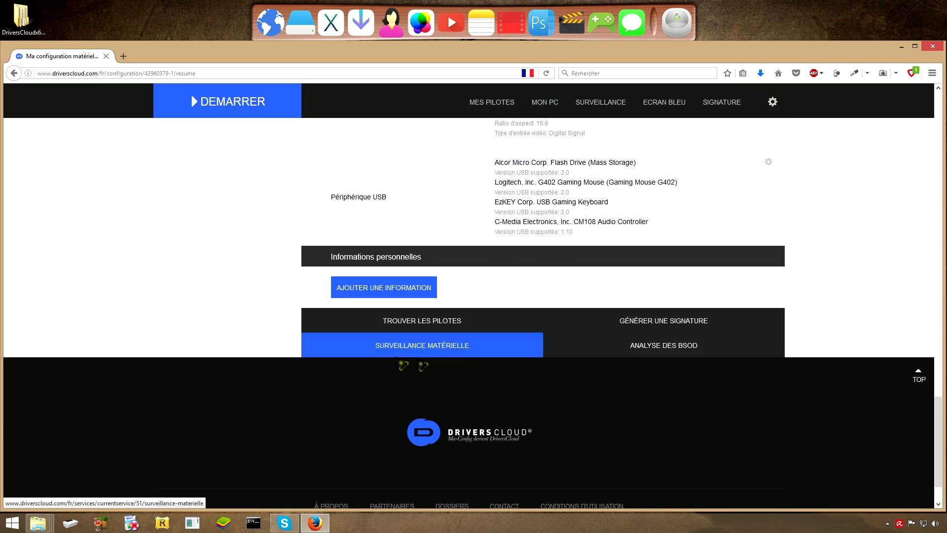
- Open the hardware monitoring section (Surveillance matérielle) and examine the voltages, temperatures and fan speeds of the motherboard, processor, drives and graphics card
click(440, 352)
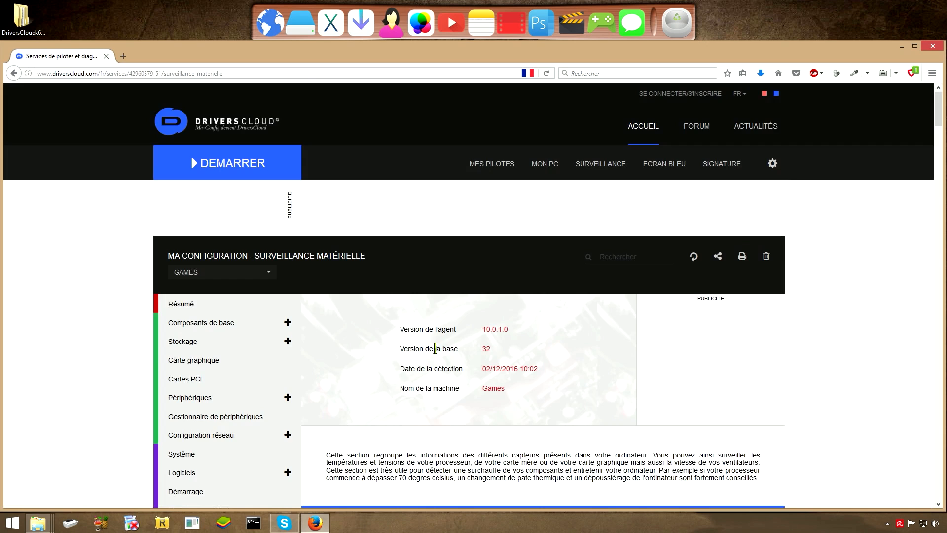
scroll(553, 420, down, 6)
scroll(554, 419, down, 9)
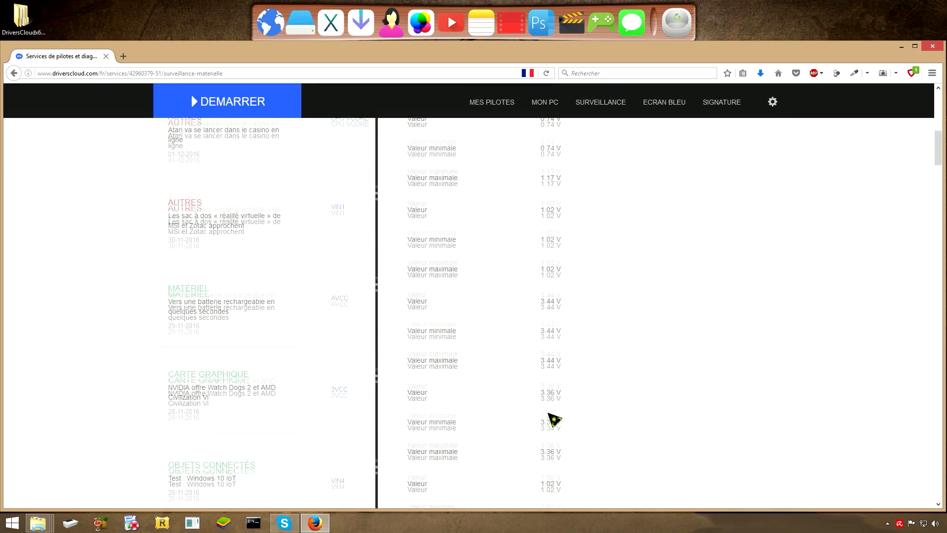
scroll(554, 420, down, 4)
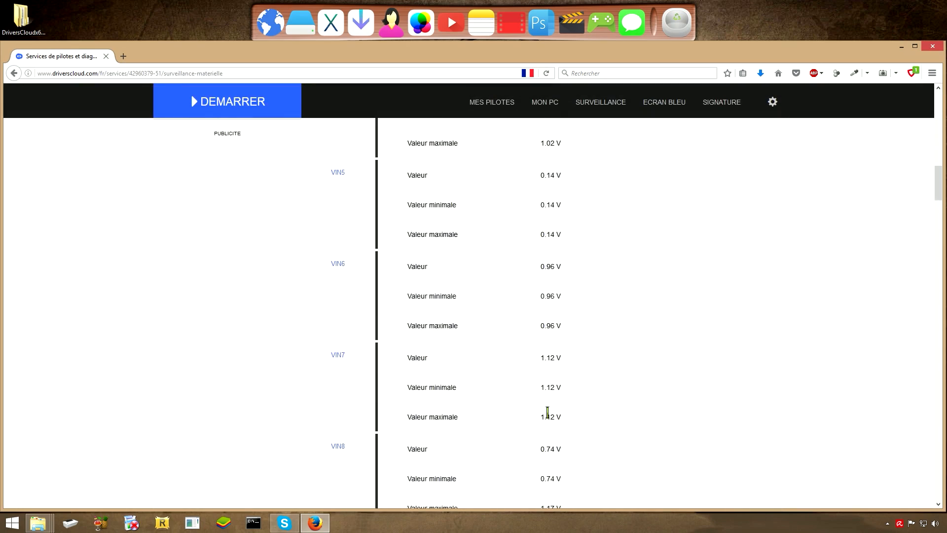
scroll(554, 420, down, 10)
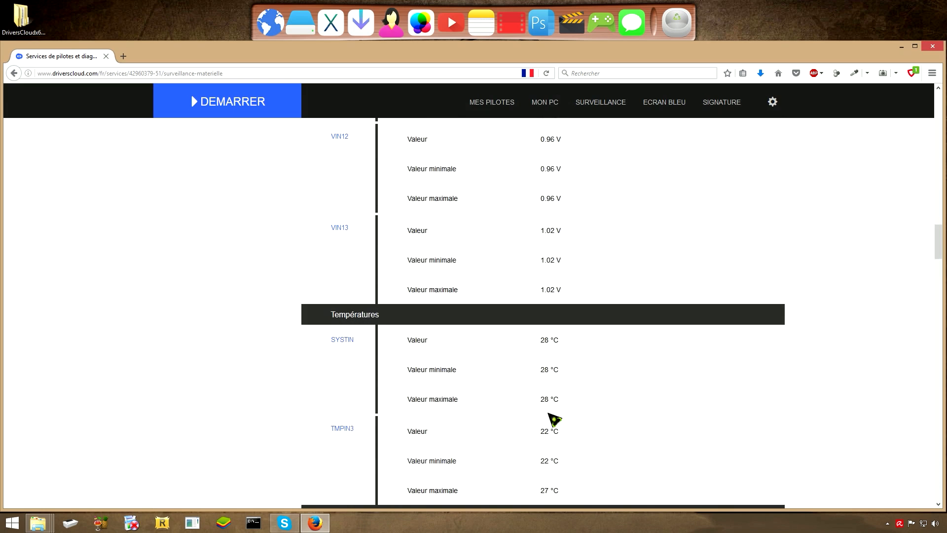
scroll(554, 418, down, 10)
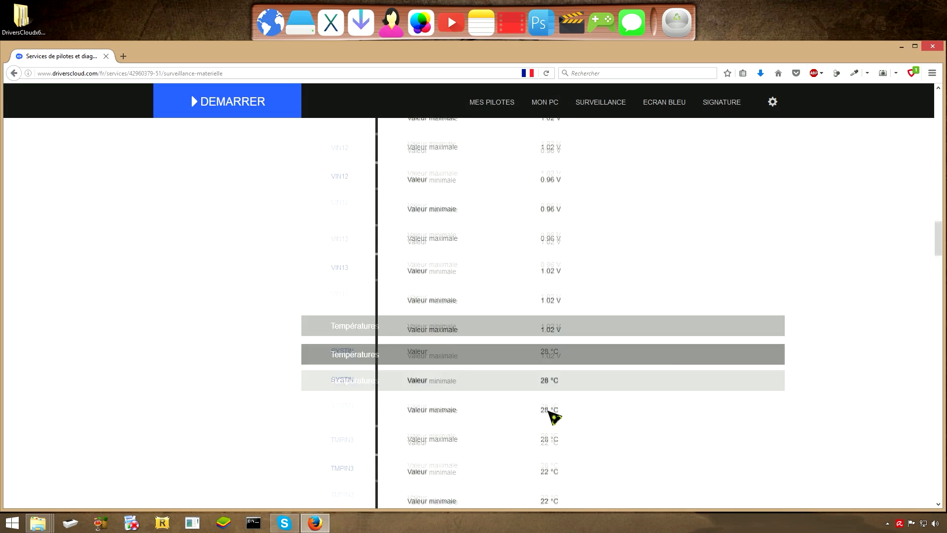
scroll(554, 418, up, 6)
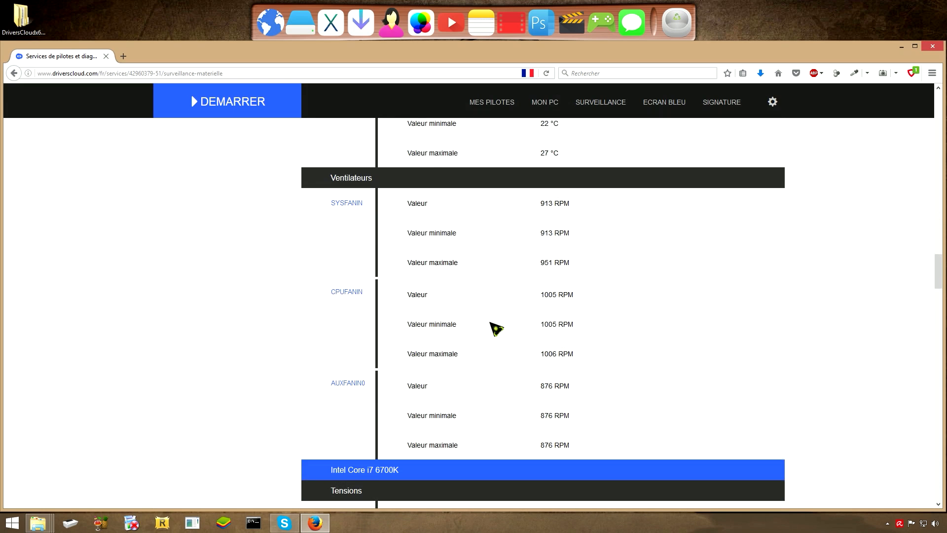
scroll(574, 396, down, 15)
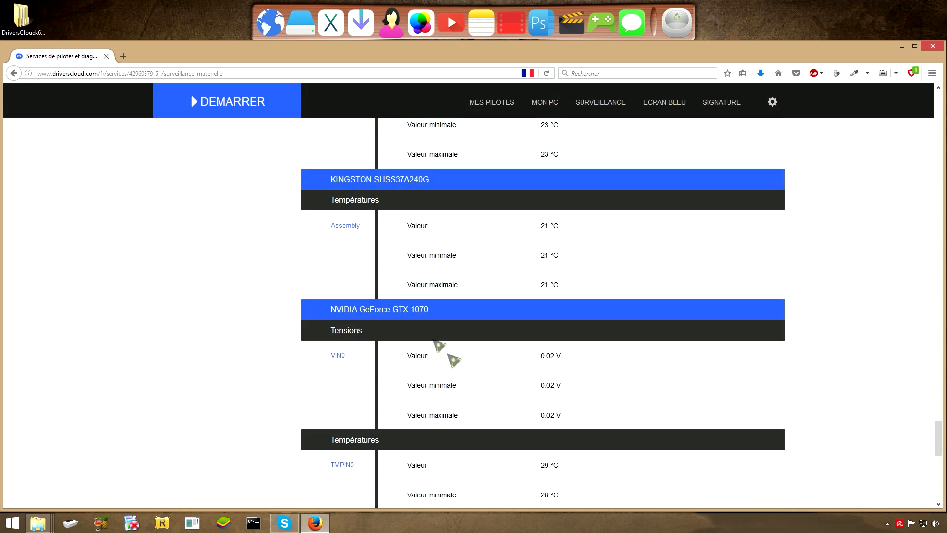
scroll(575, 408, up, 10)
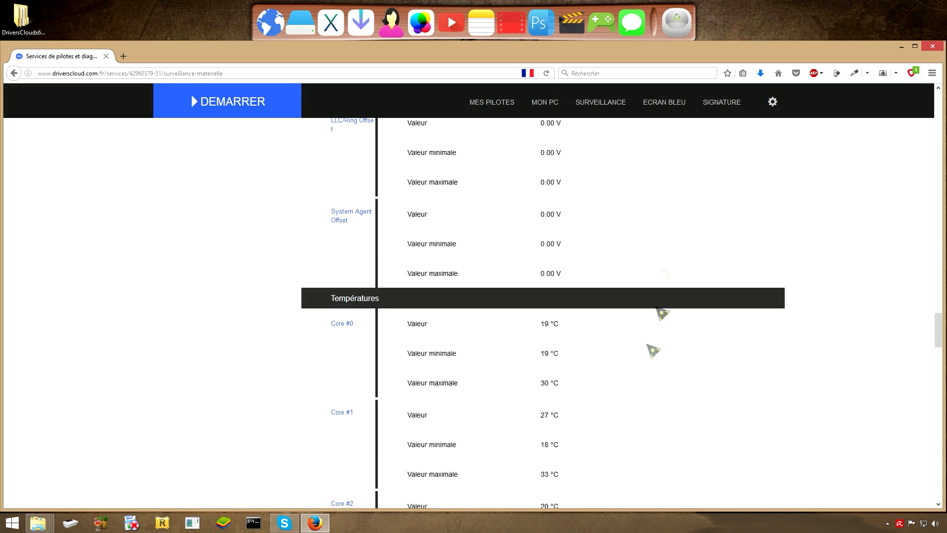
- Return to the configuration summary (Mon PC), look through its modules, and open the driver search (Trouver les pilotes) for this machine
click(545, 102)
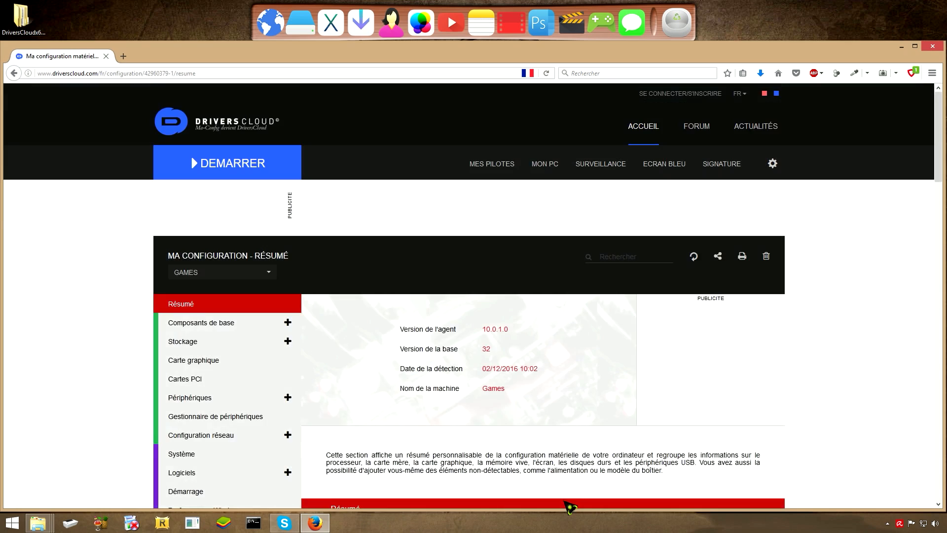
scroll(621, 459, down, 5)
scroll(626, 457, up, 5)
scroll(622, 452, down, 15)
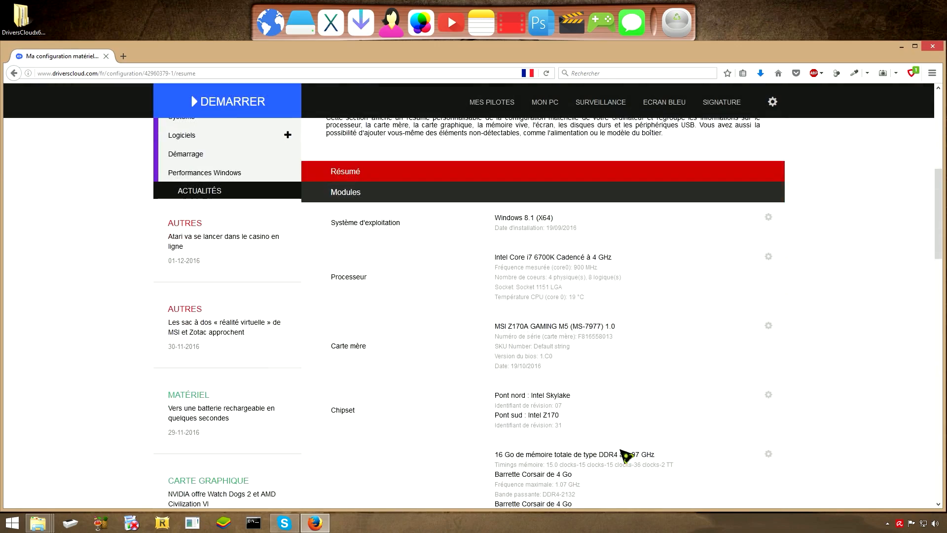
scroll(623, 464, down, 2)
scroll(621, 464, up, 3)
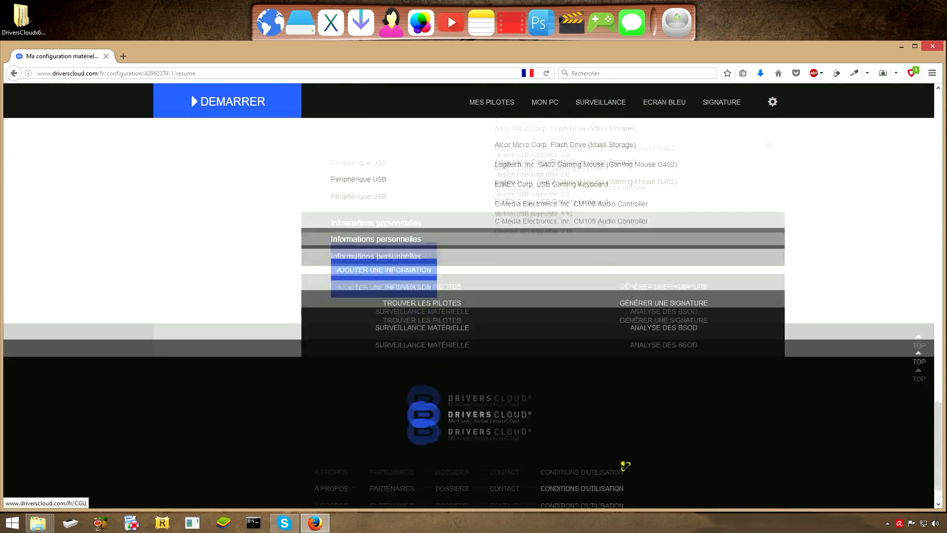
scroll(615, 462, down, 2)
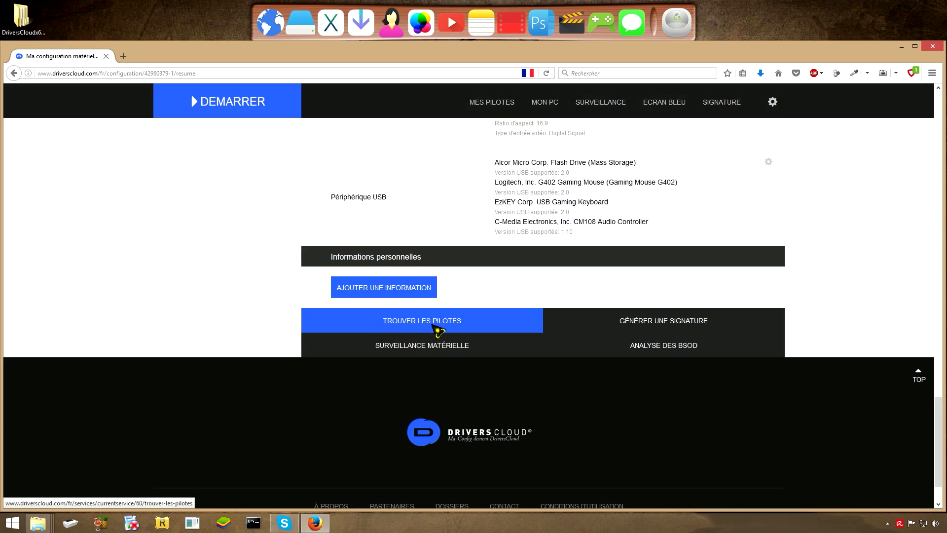
click(458, 326)
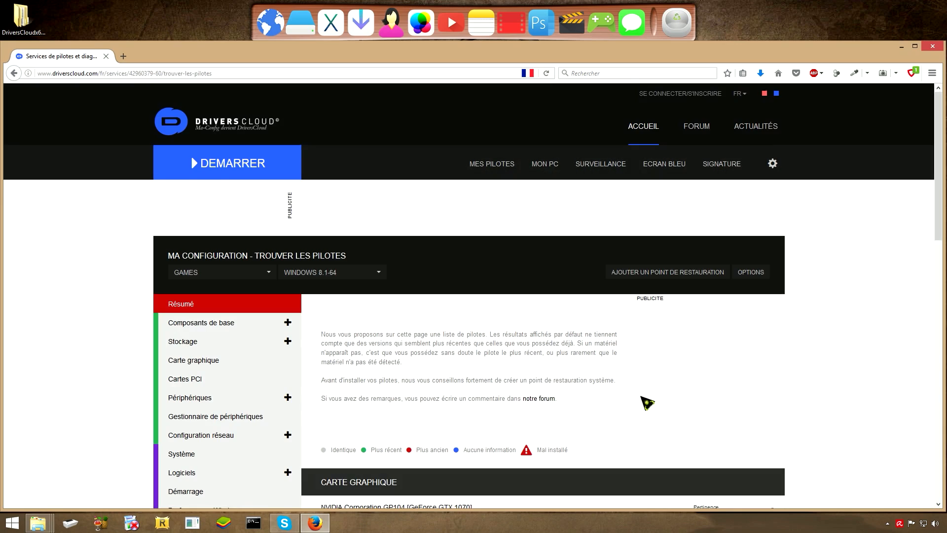
- Examine the proposed drivers for the graphics card, storage, network, multimedia and USB controllers, along with the status legend and restore point advice
scroll(648, 403, down, 7)
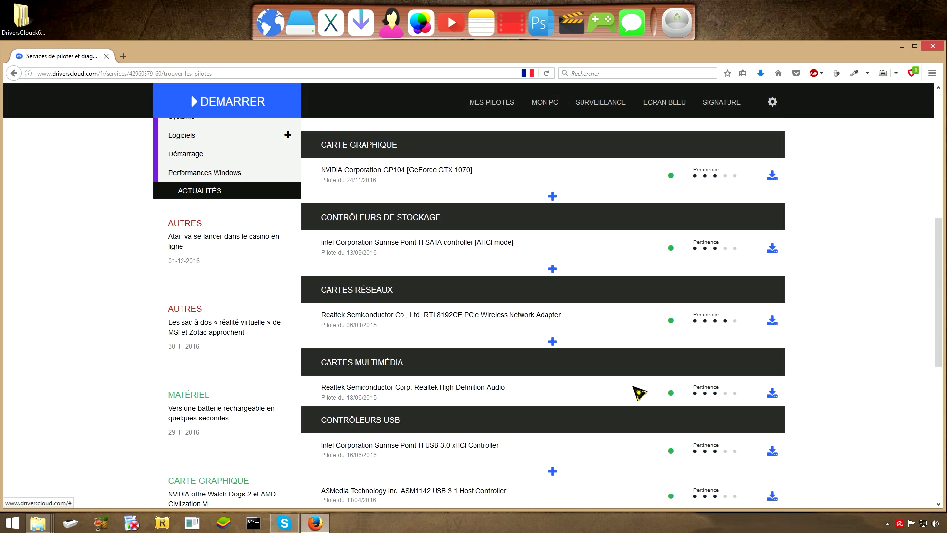
scroll(609, 372, up, 3)
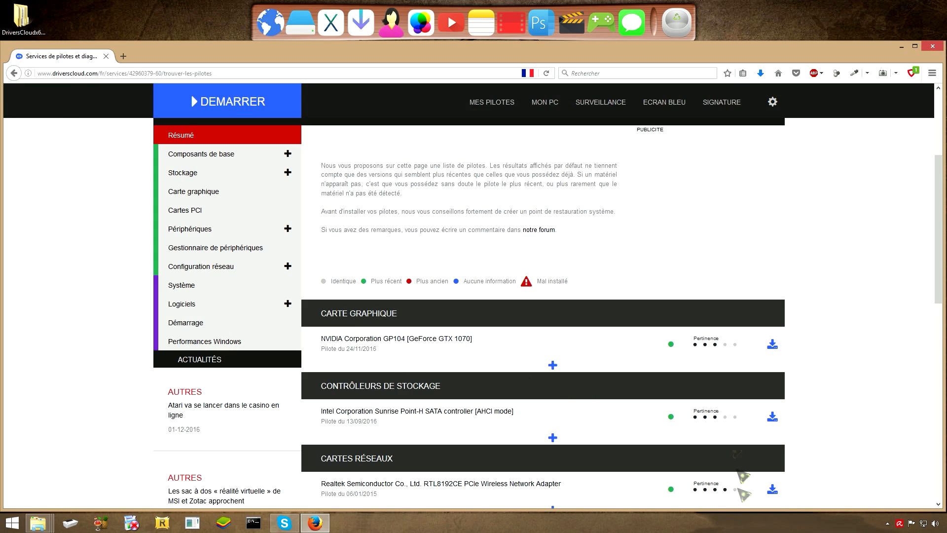
scroll(545, 429, down, 3)
scroll(545, 434, up, 5)
scroll(545, 434, down, 4)
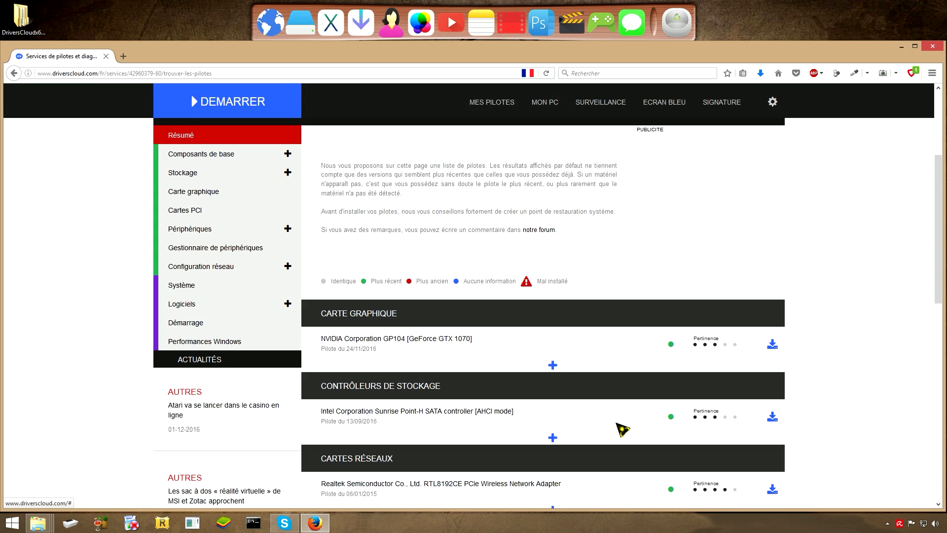
scroll(623, 416, down, 3)
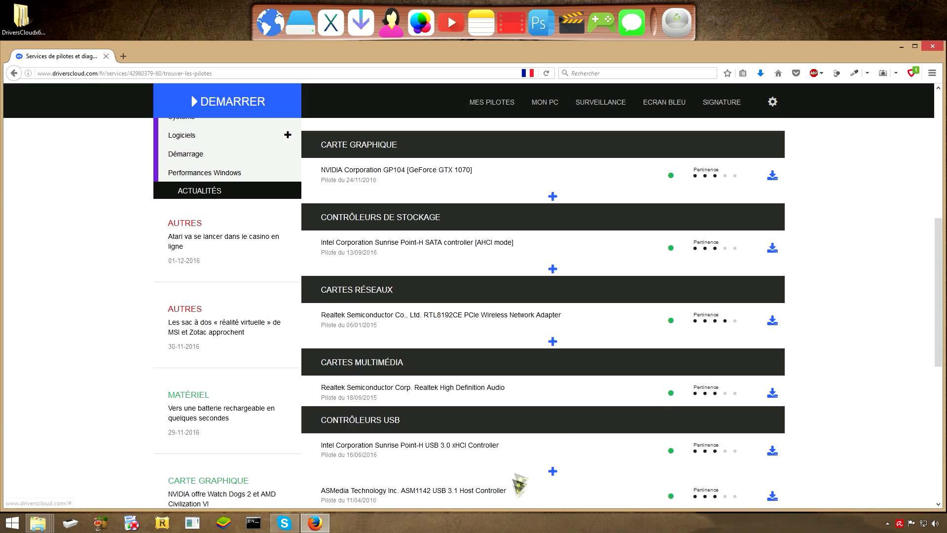
- Open the system protection settings (Protection du système) in the advanced system properties, reached from the Control Panel's System page
right_click(13, 522)
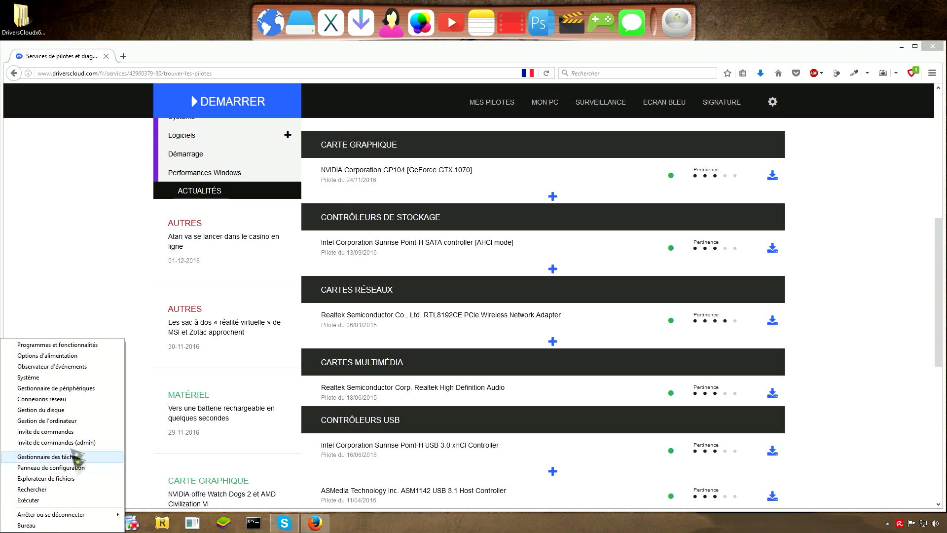
click(59, 467)
click(372, 432)
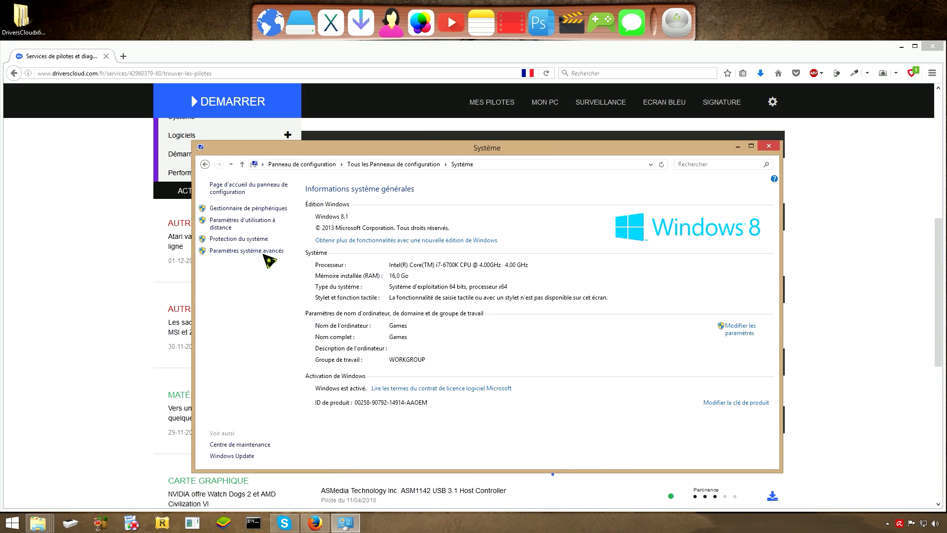
click(266, 251)
drag(232, 114, 467, 124)
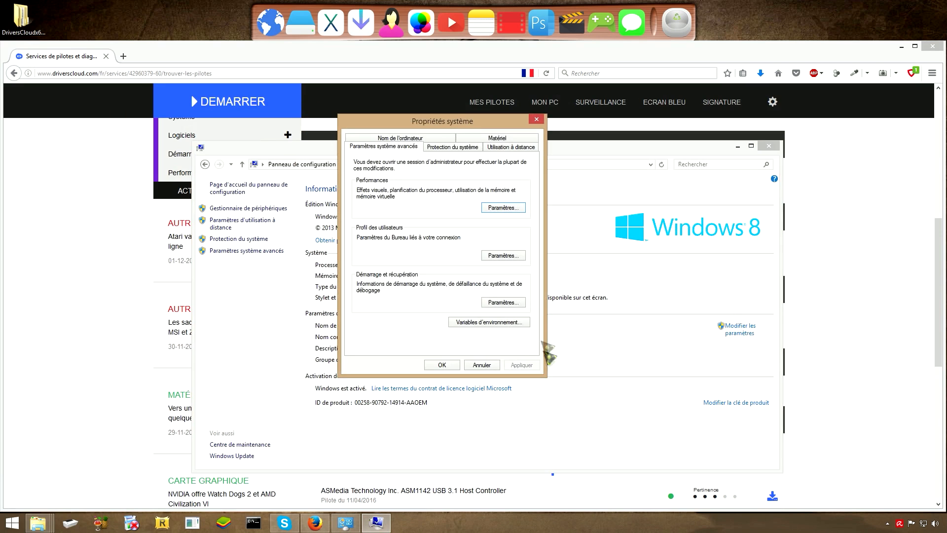
click(450, 148)
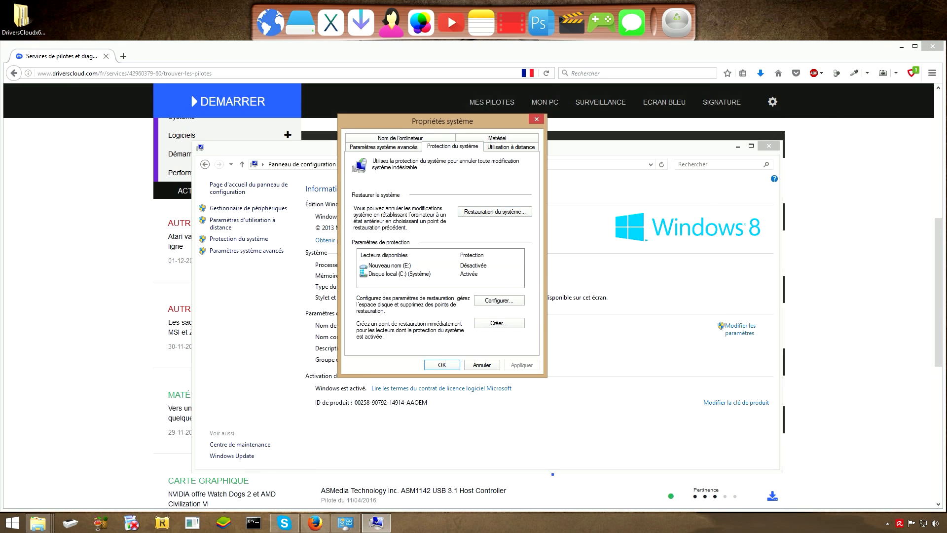
- Search Windows for "point" to locate the restore point creation entry, and return to the system properties without opening it
click(921, 94)
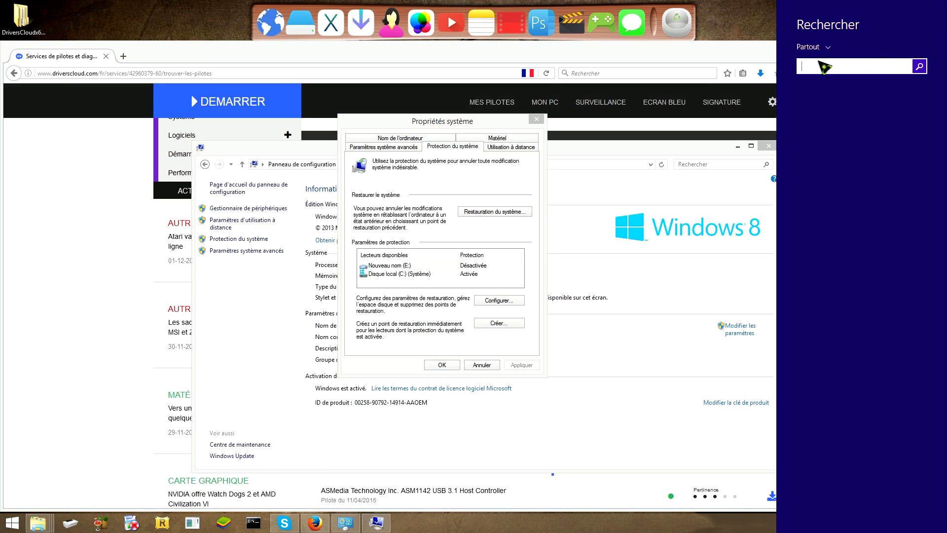
text(point)
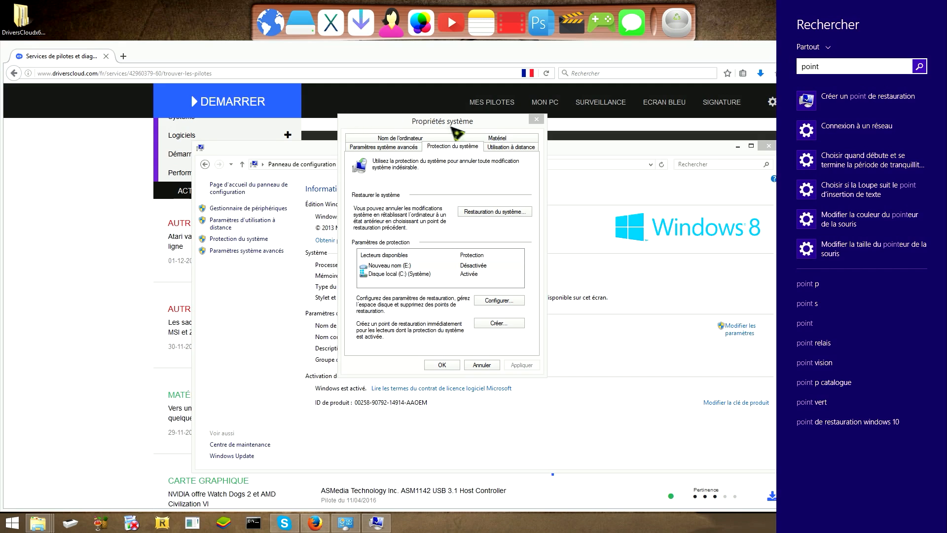
click(433, 122)
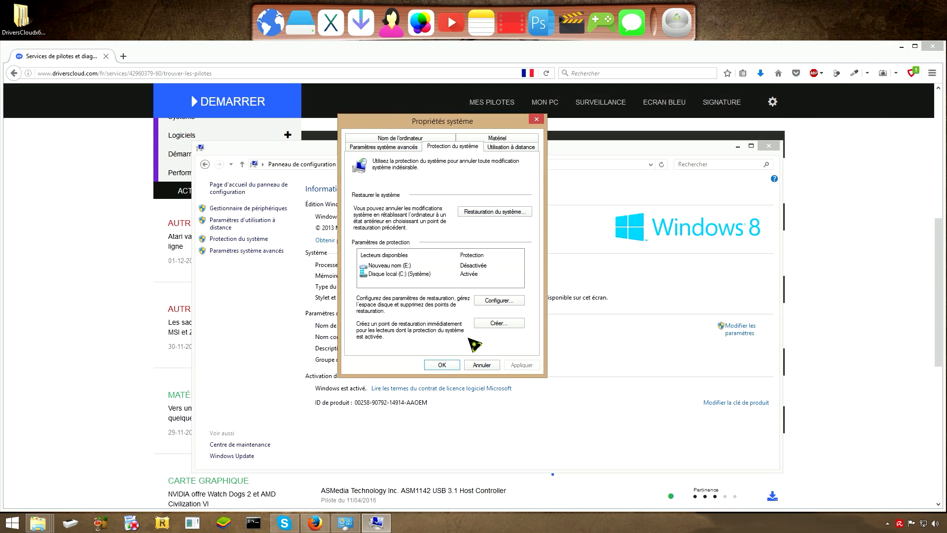
- Create a restore point with the description 02.12 and close the system properties, clearing the other windows from the desktop
click(506, 326)
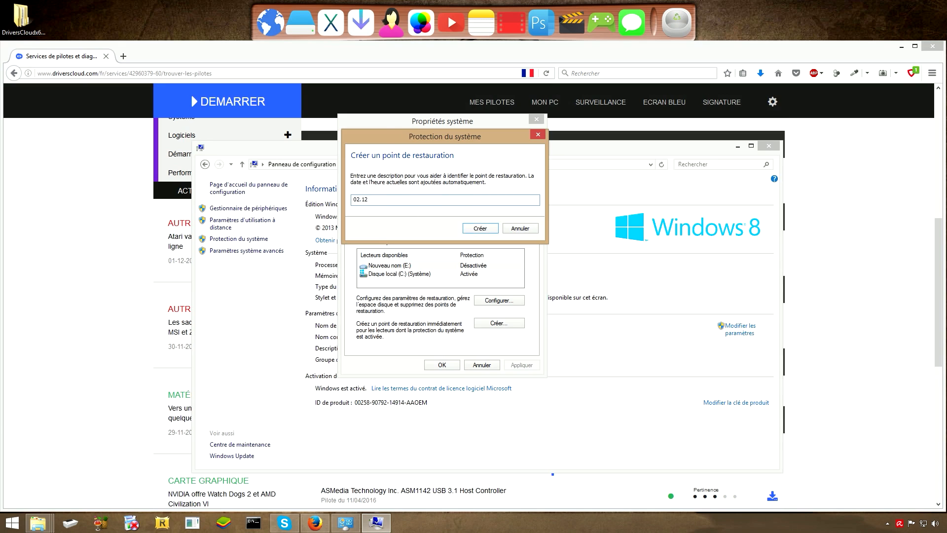
click(479, 229)
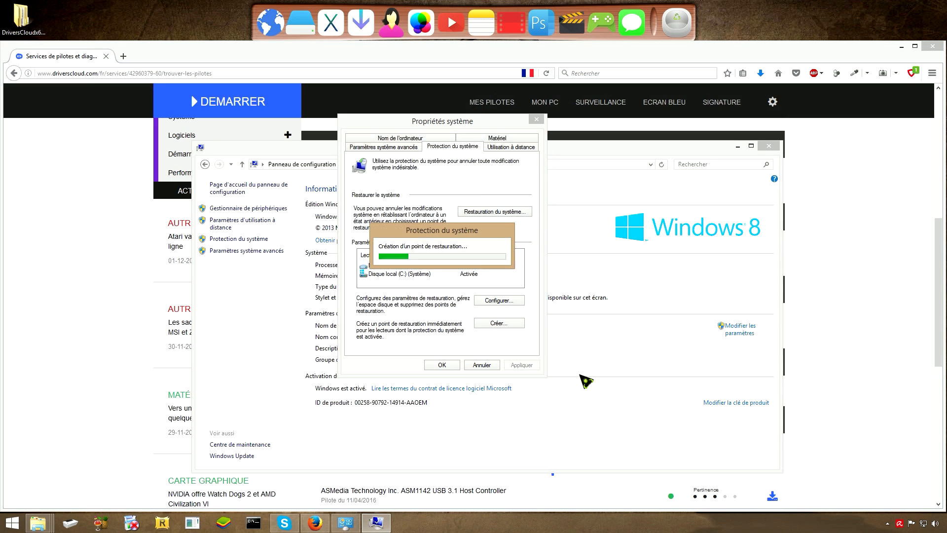
click(901, 47)
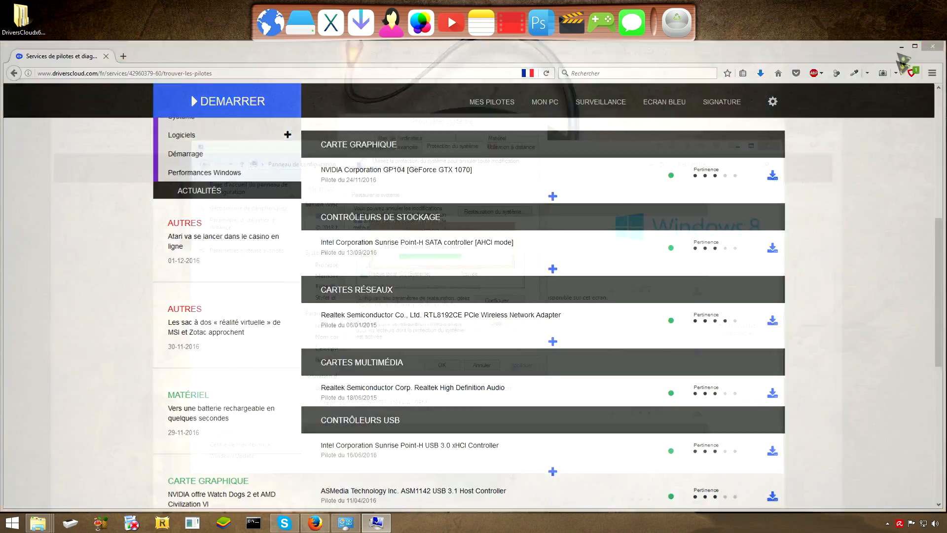
click(738, 146)
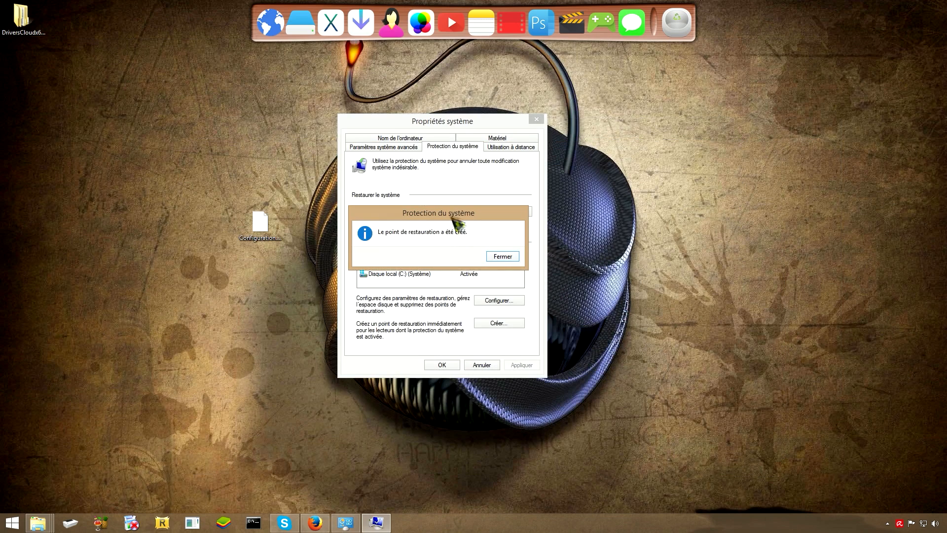
click(502, 257)
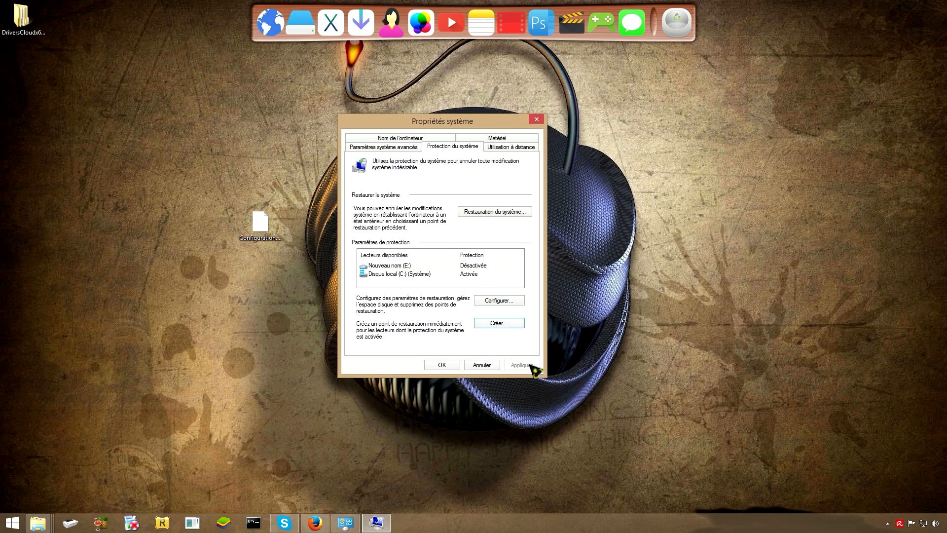
click(443, 366)
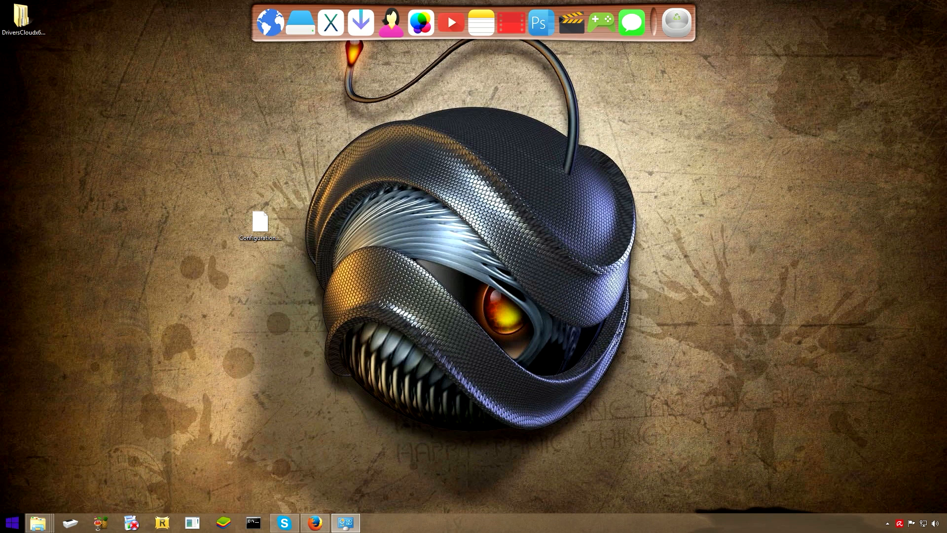
- Open System Restore (Restauration du système) from the Control Panel's recovery tools (Récupération)
right_click(12, 523)
click(64, 466)
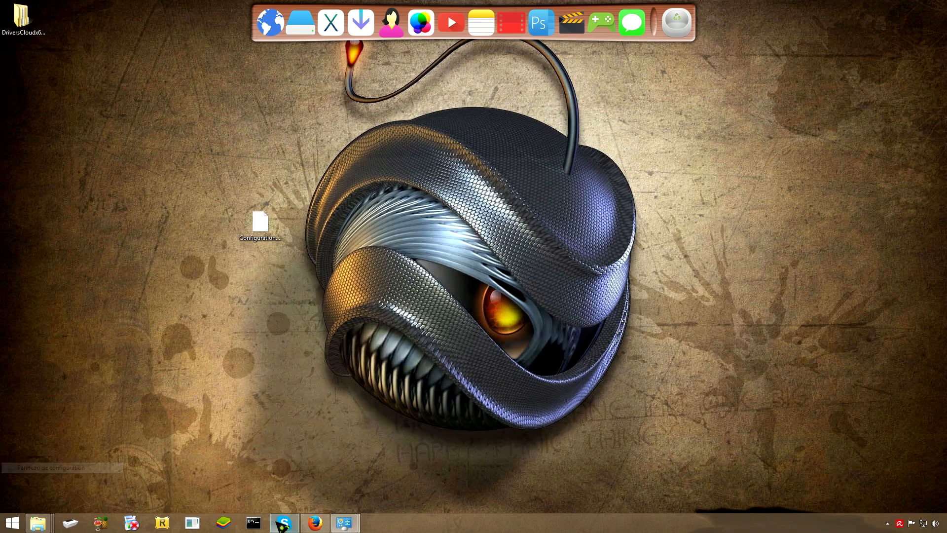
scroll(553, 367, down, 2)
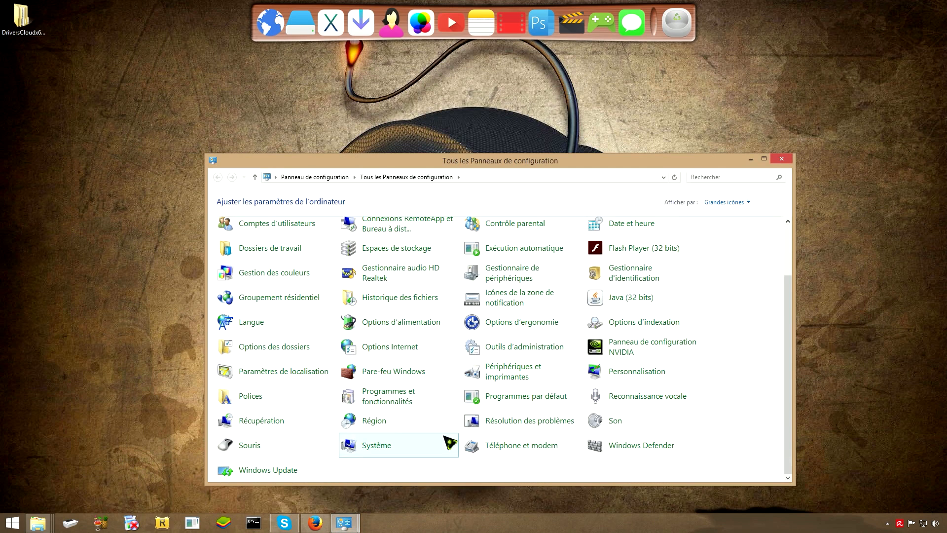
click(266, 421)
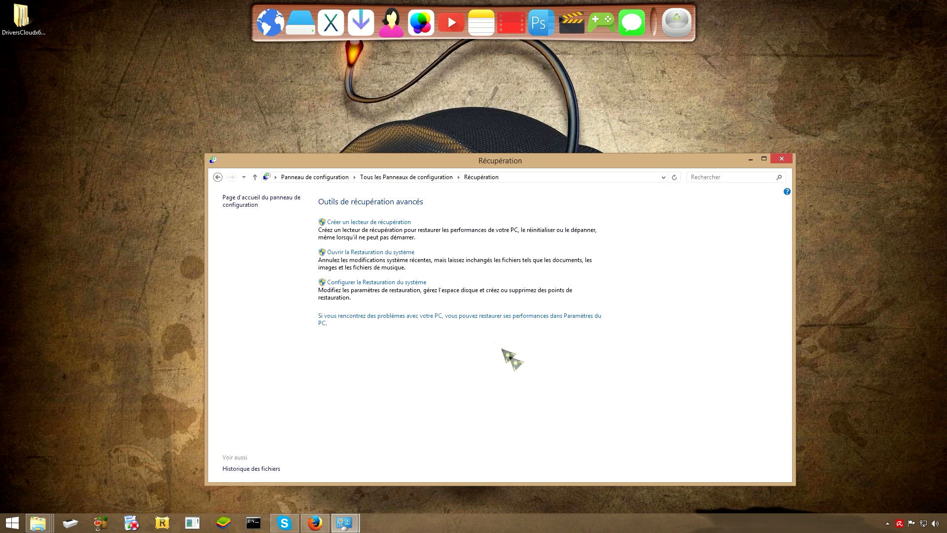
click(383, 253)
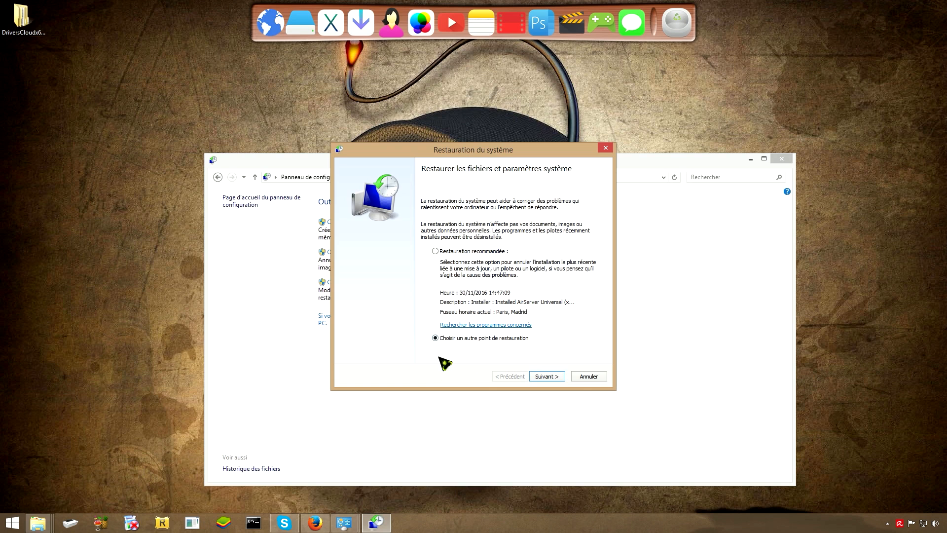
- Bring up the list of available restore points in System Restore and select the manual point 02.12
click(546, 376)
click(487, 267)
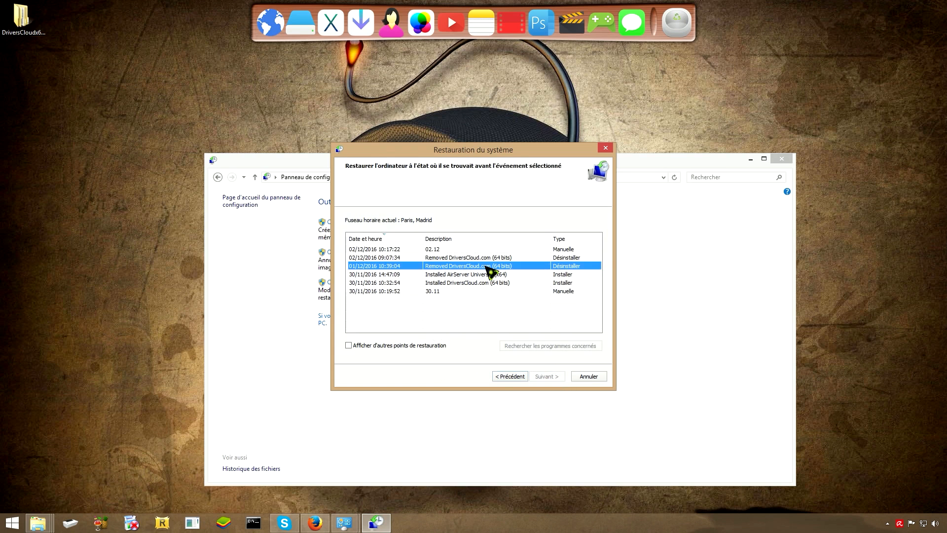
click(455, 249)
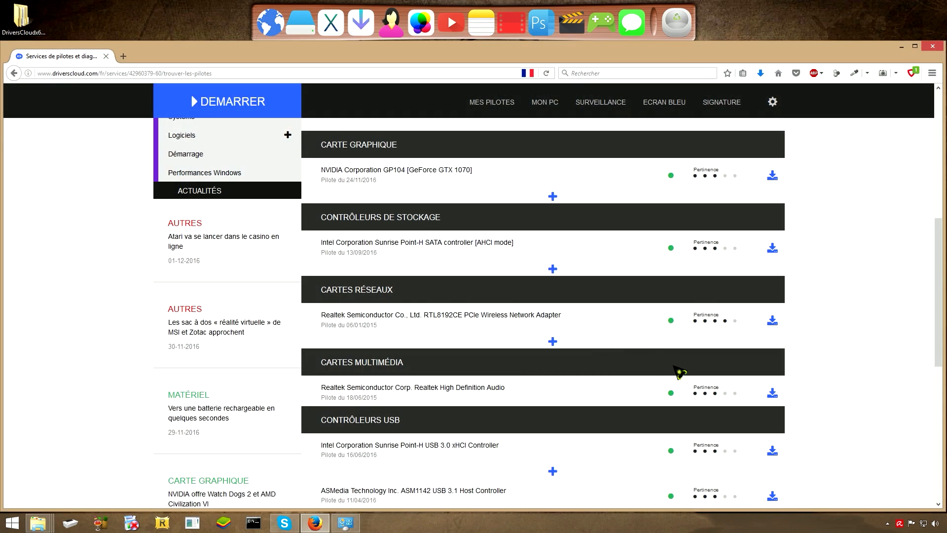
- Open the download page for the Realtek RTL8192CE PCIe Wireless Network Adapter driver from the proposed drivers list
scroll(675, 392, up, 4)
scroll(675, 397, down, 4)
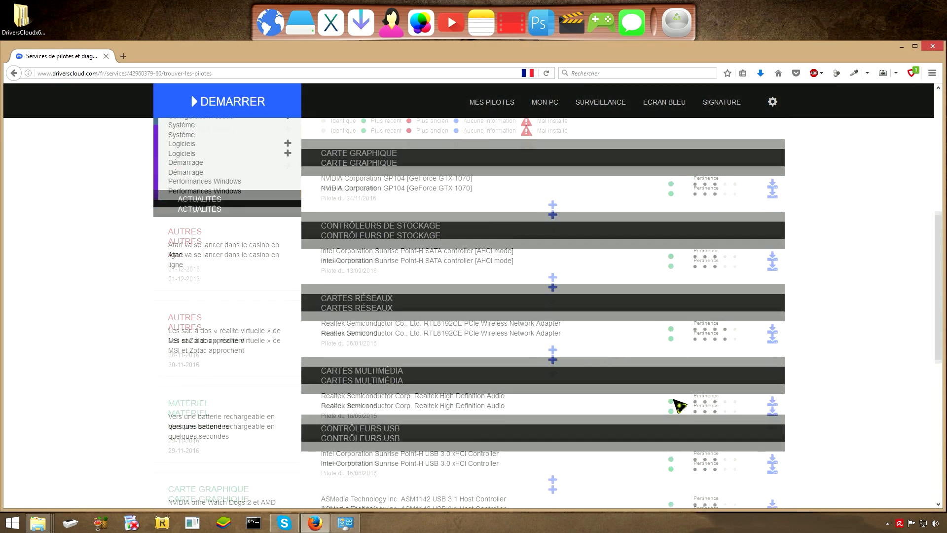
scroll(324, 246, down, 1)
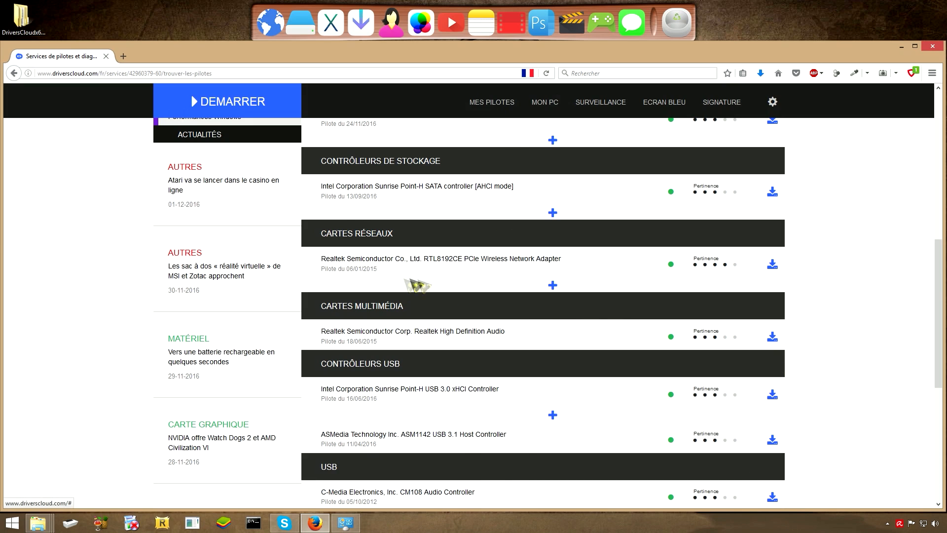
click(778, 267)
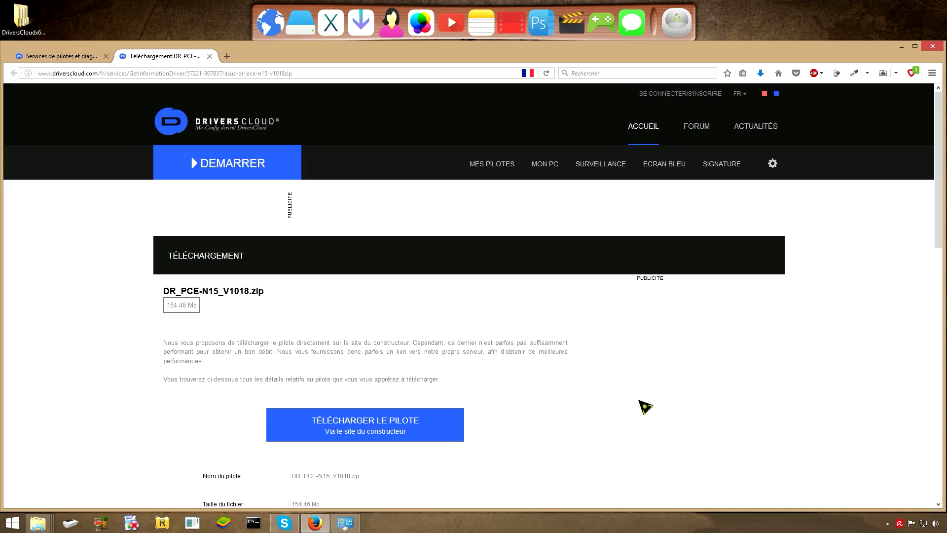
- Review the driver's details and download DR_PCE-N15_V1018.zip from the manufacturer's site, saving the file
scroll(642, 404, down, 2)
scroll(514, 374, down, 9)
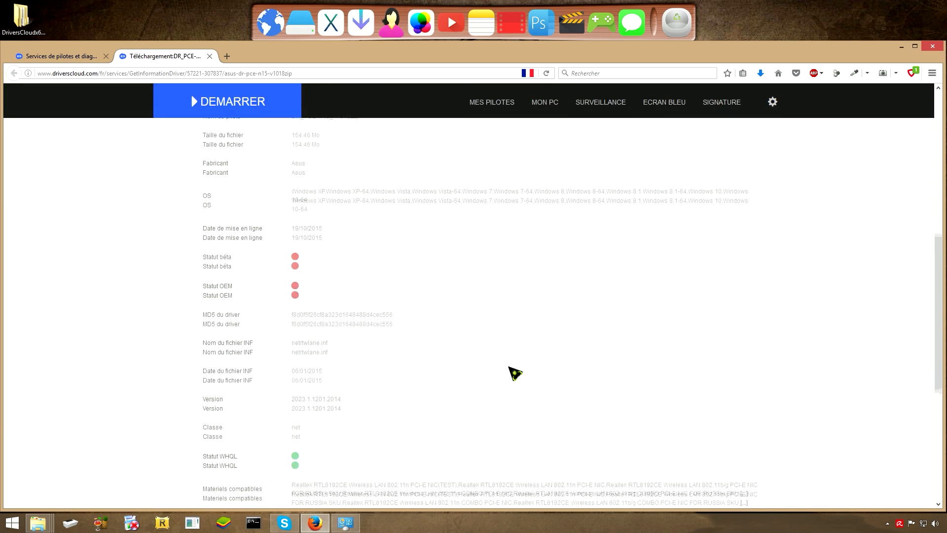
scroll(438, 385, up, 5)
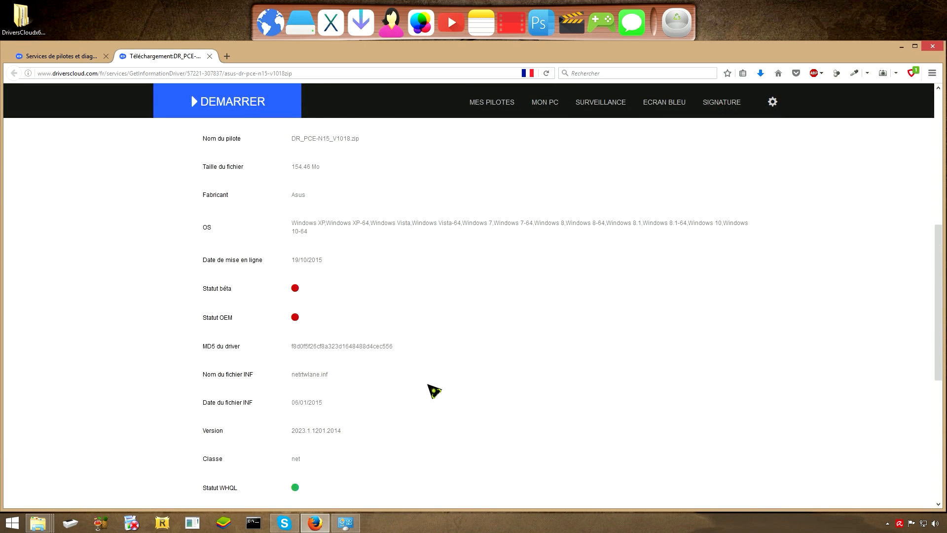
scroll(434, 391, up, 6)
scroll(434, 391, down, 2)
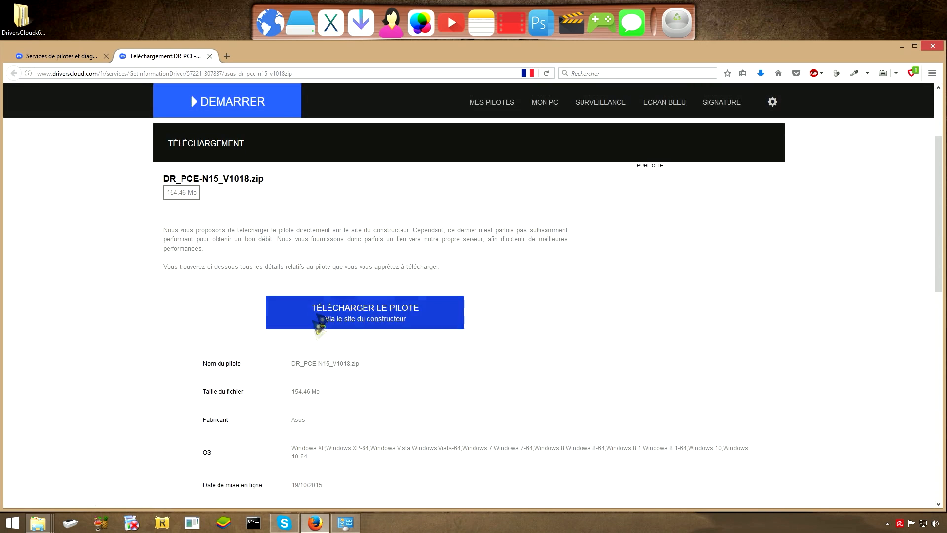
click(383, 320)
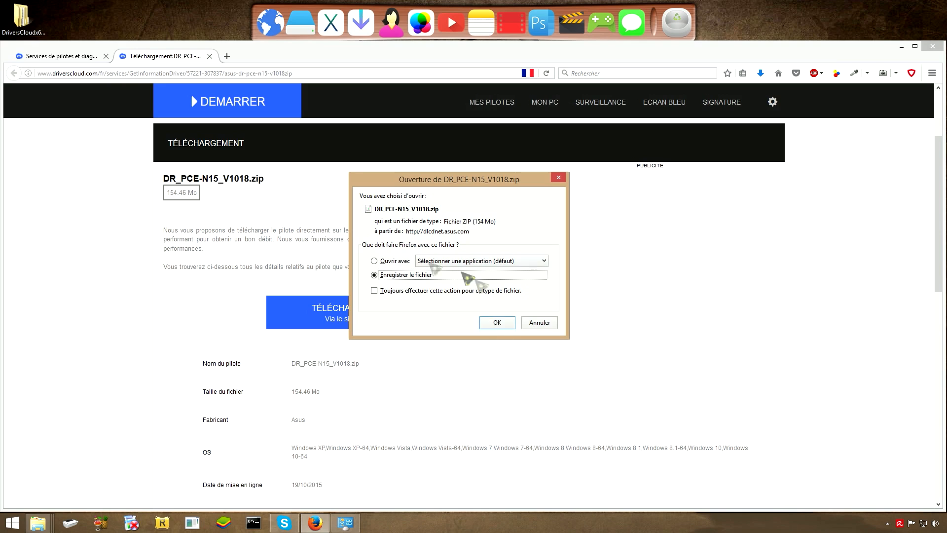
click(497, 322)
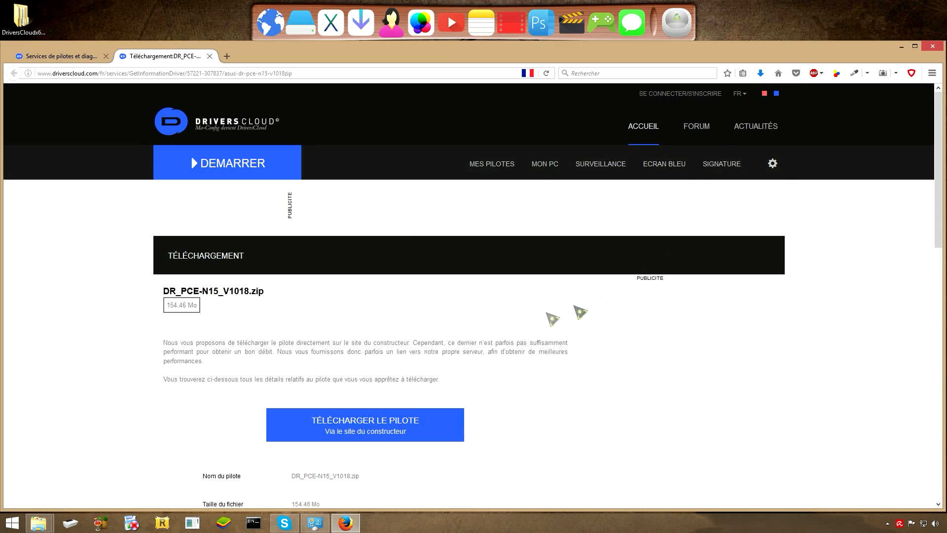
- Open the Téléchargements folder and extract the DR_PCE-N15_V1018 archive into its own DR_PCE-N15_V1018 folder
click(366, 33)
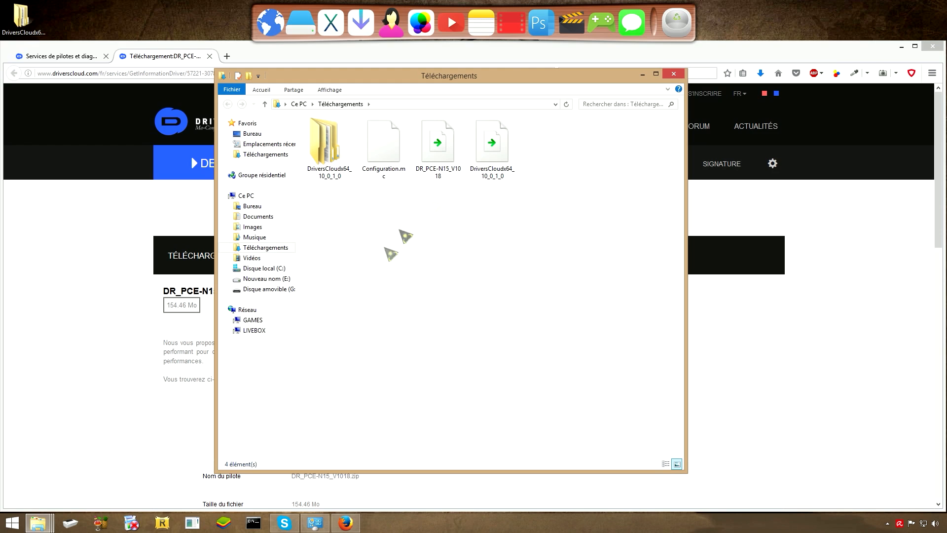
click(439, 155)
drag(454, 84, 513, 94)
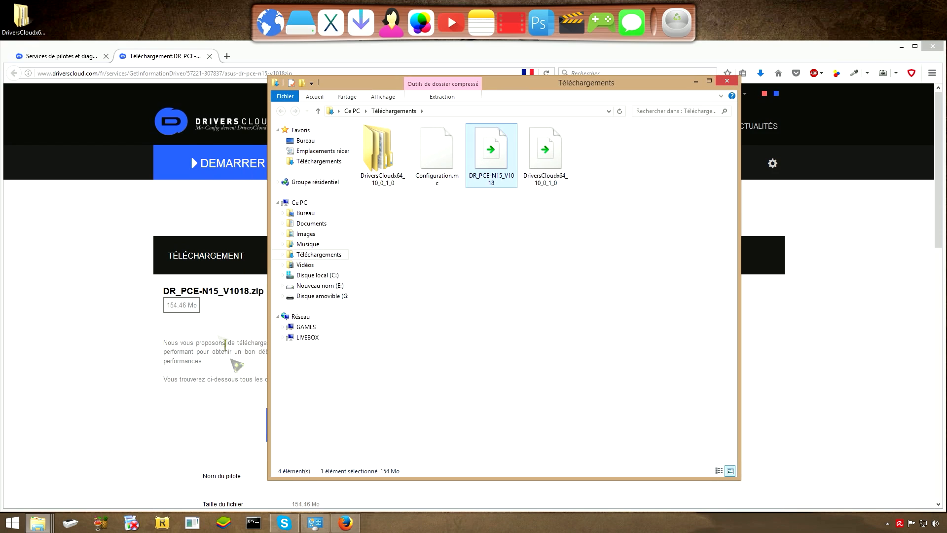
right_click(489, 157)
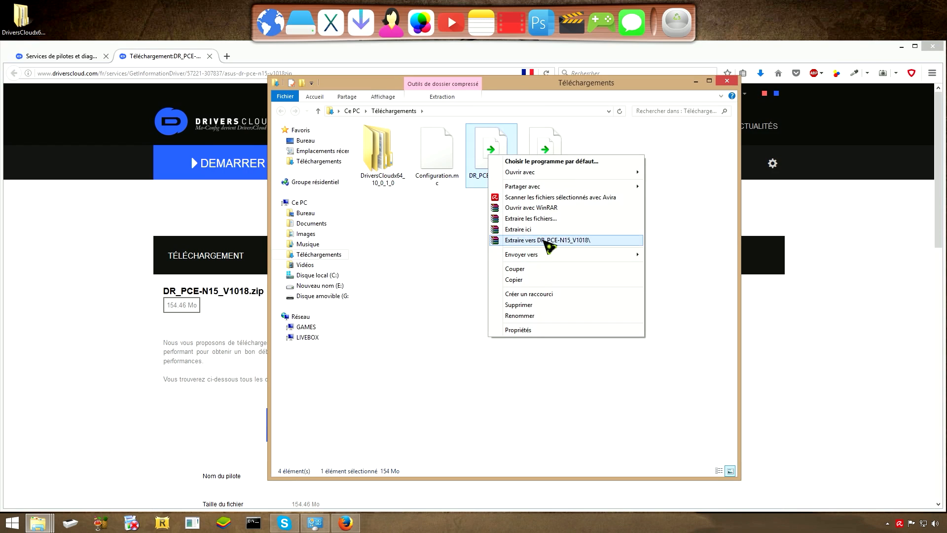
click(544, 240)
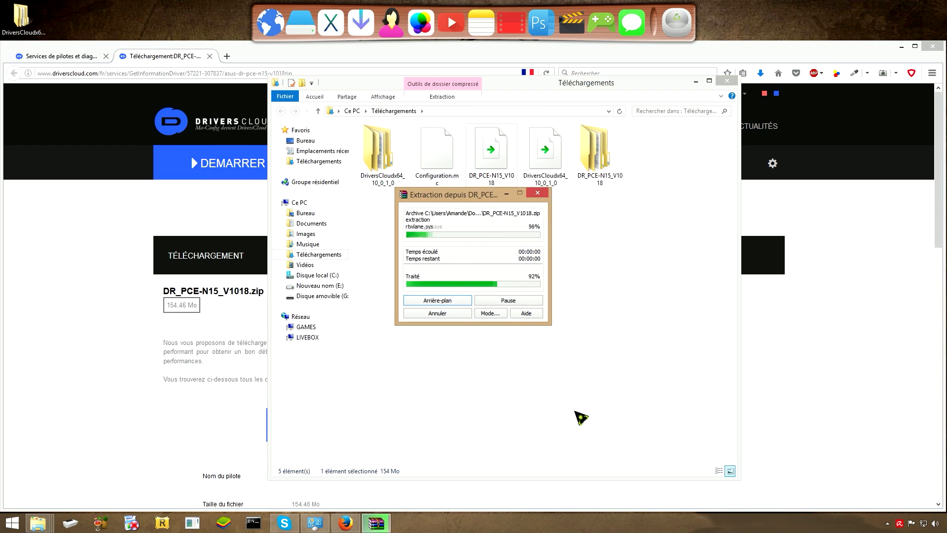
- Browse the extracted driver folder down to ASUS_PCE-N15_V1.0.1.8_09072015, Driver, Win8_64 and select rtwlane.sys
click(601, 156)
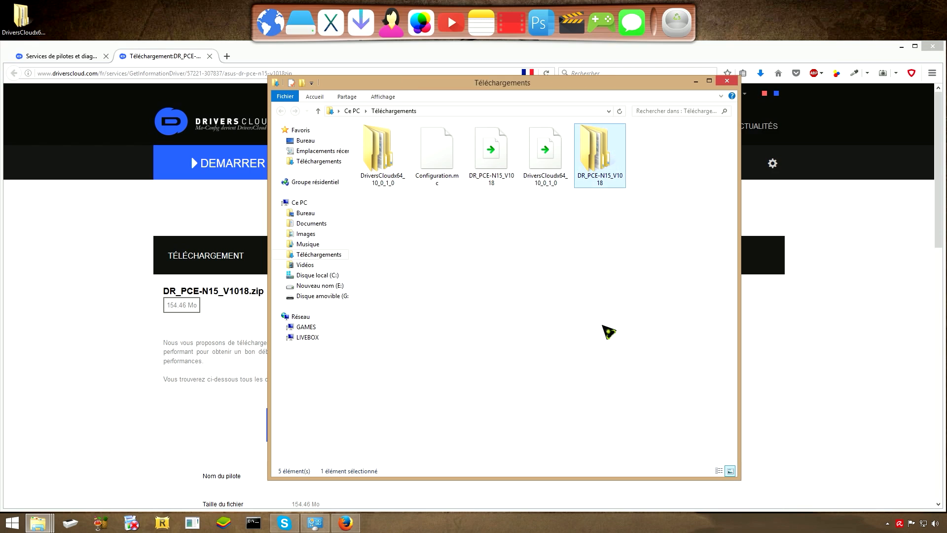
double_click(608, 160)
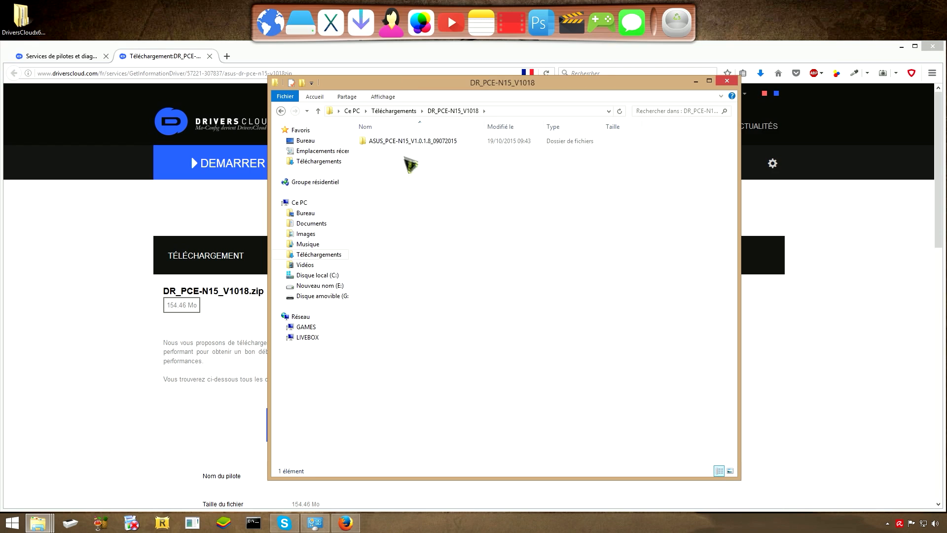
click(408, 142)
double_click(408, 142)
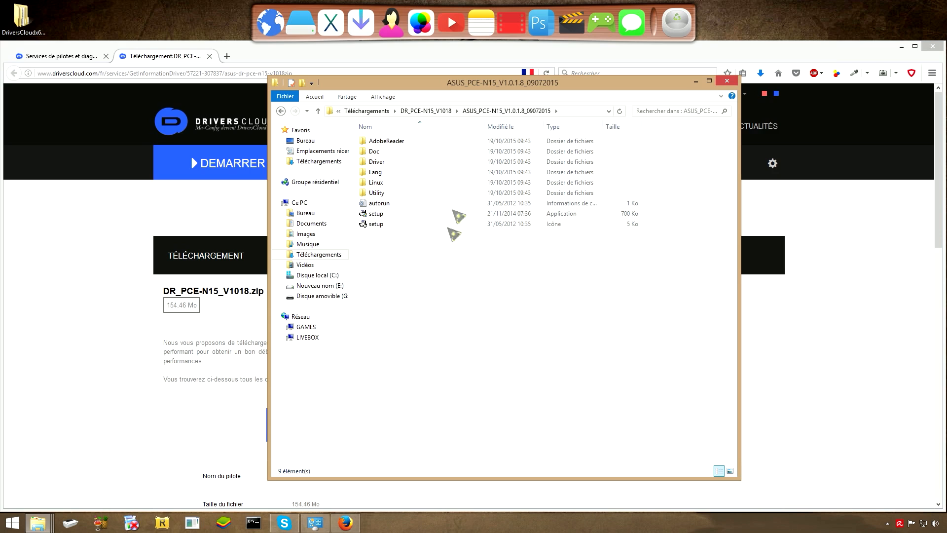
double_click(392, 164)
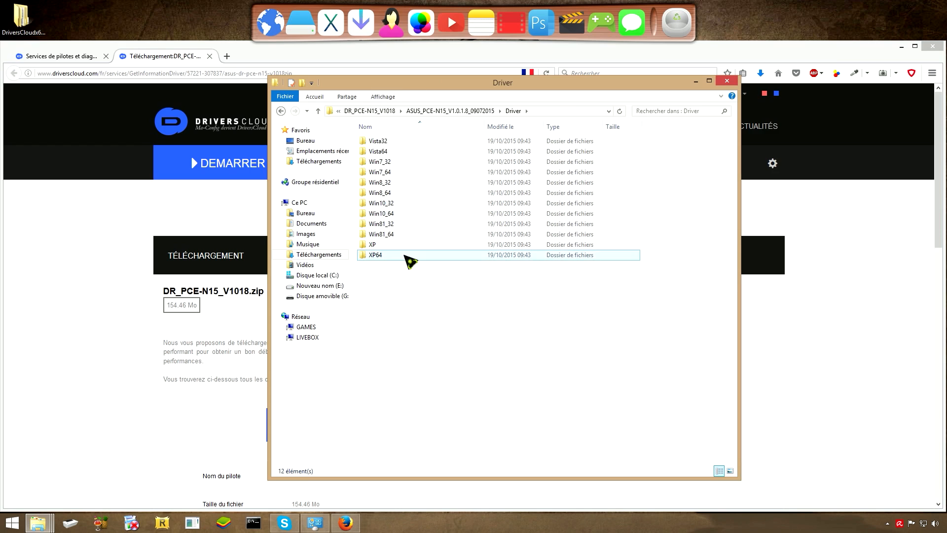
double_click(380, 193)
click(395, 163)
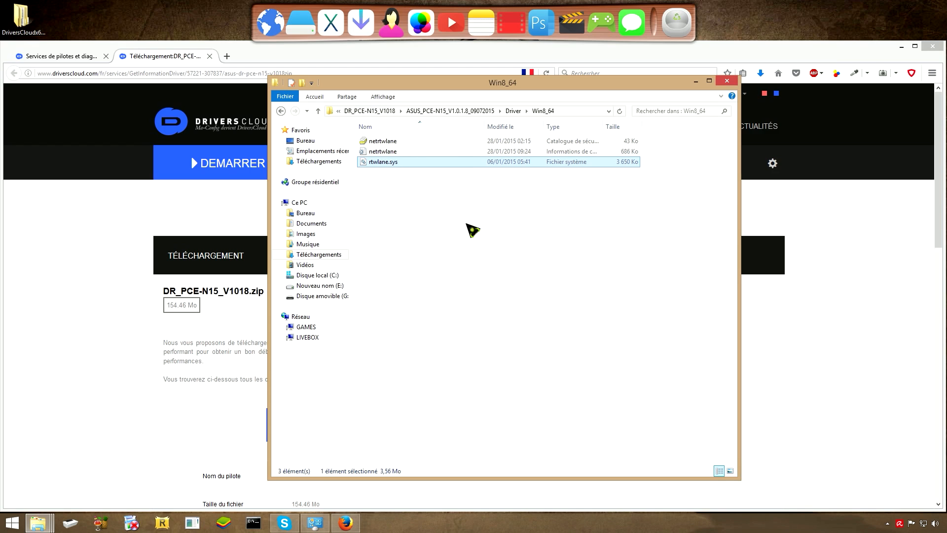
- Go back up to Téléchargements, move the extracted DR_PCE-N15_V1018 folder onto the desktop and close the folder window
key(BackSpace)
key(BackSpace)
key(BackSpace)
key(BackSpace)
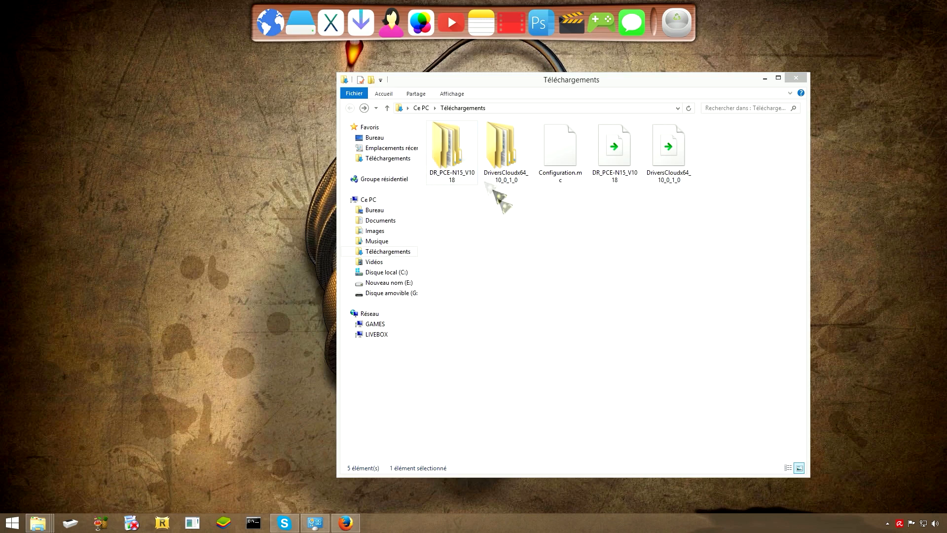
drag(446, 148, 280, 215)
click(794, 78)
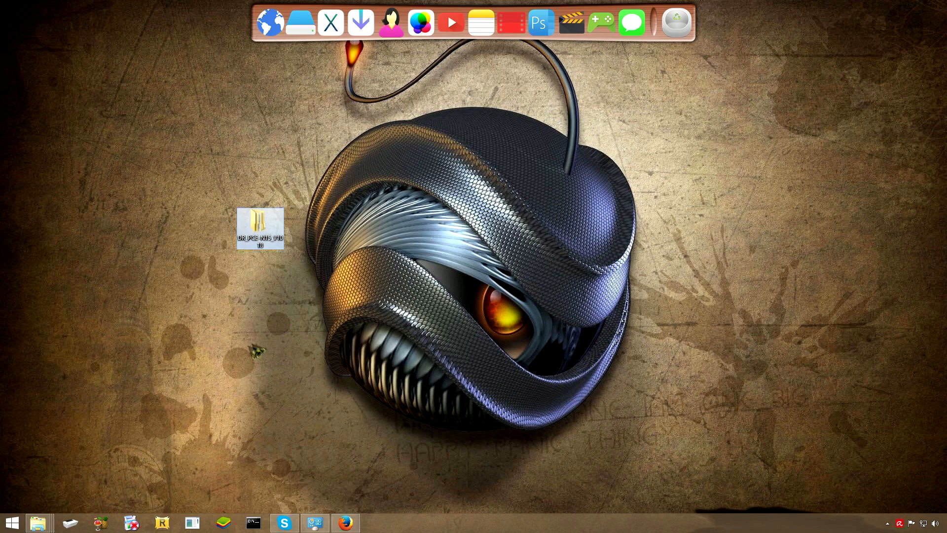
- Open the Device Manager (Gestionnaire de périphériques) from the Control Panel's System page
right_click(11, 523)
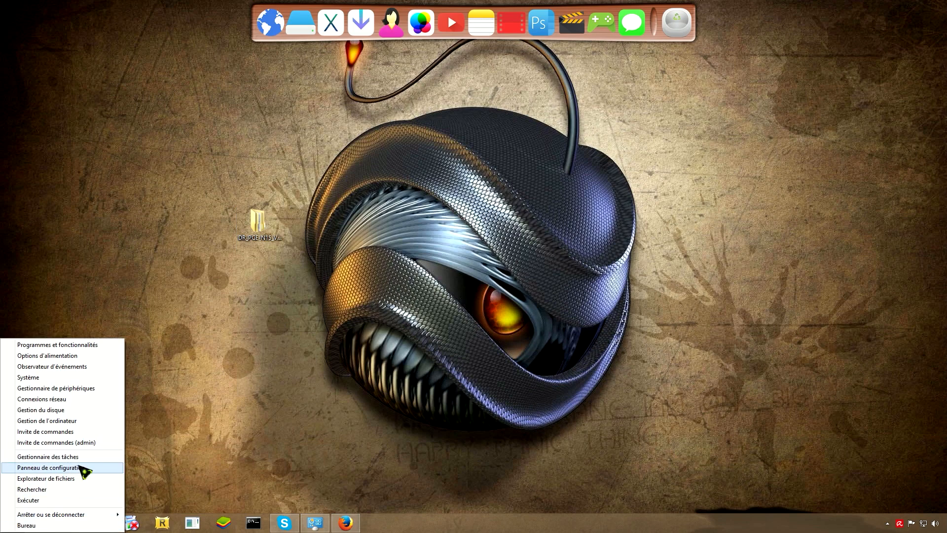
click(83, 468)
scroll(377, 410, down, 2)
click(378, 447)
drag(507, 163, 612, 117)
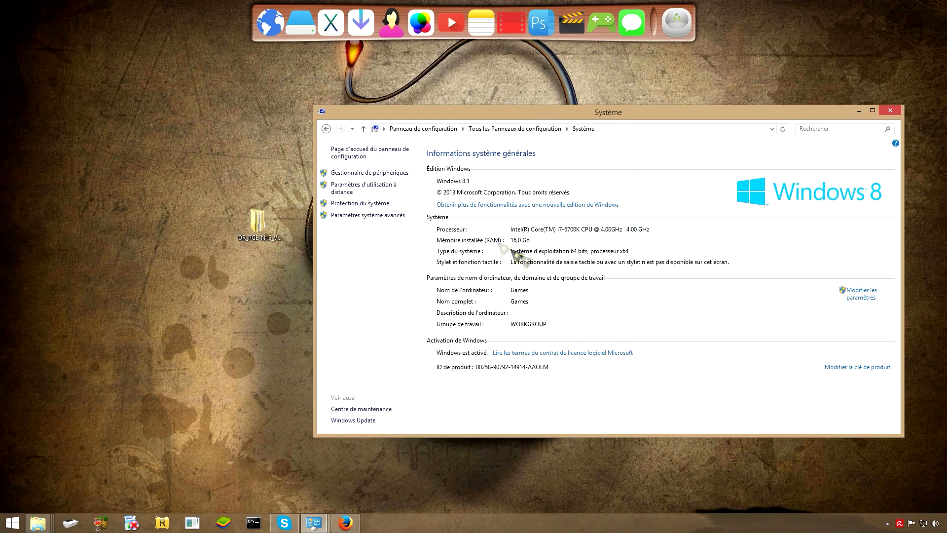
click(376, 175)
drag(254, 30, 542, 129)
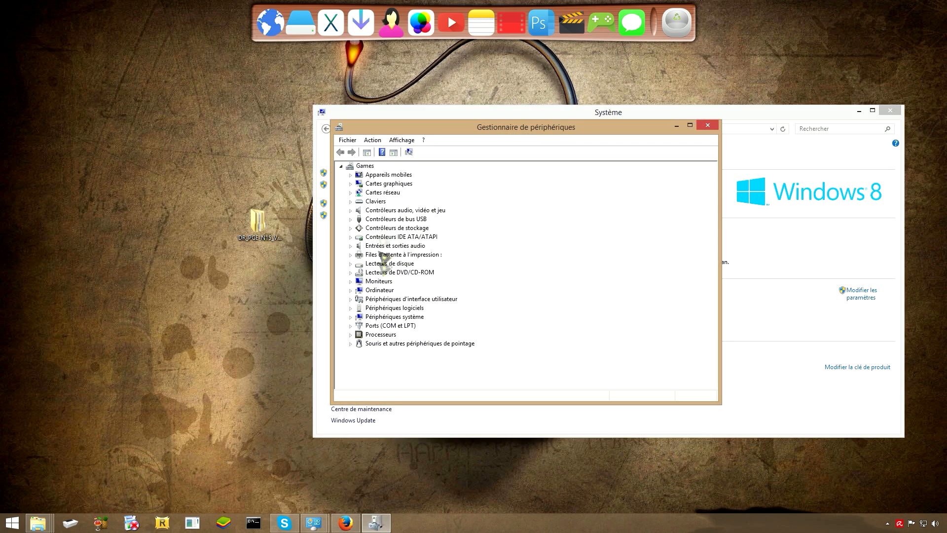
- Show the DriversCloud driver list in Firefox with the Device Manager window placed over it for comparison
click(346, 523)
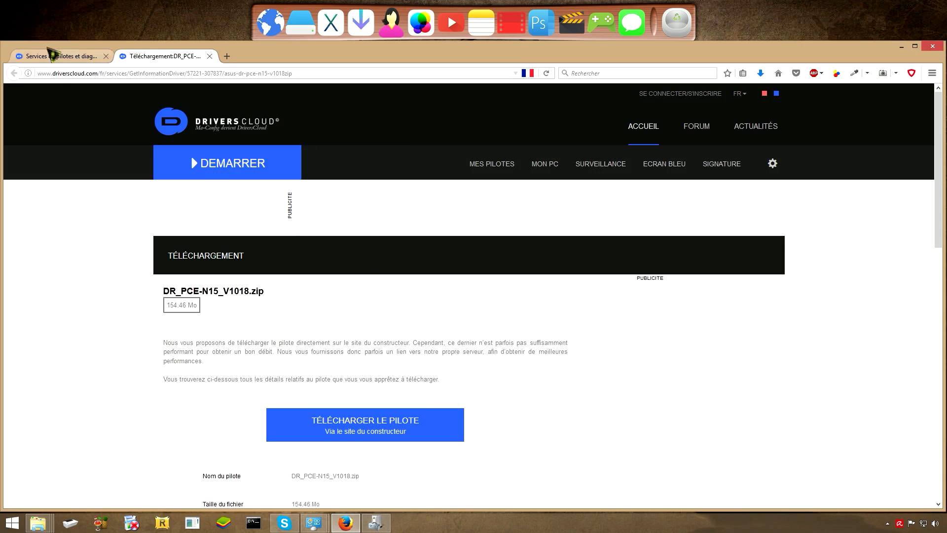
click(55, 56)
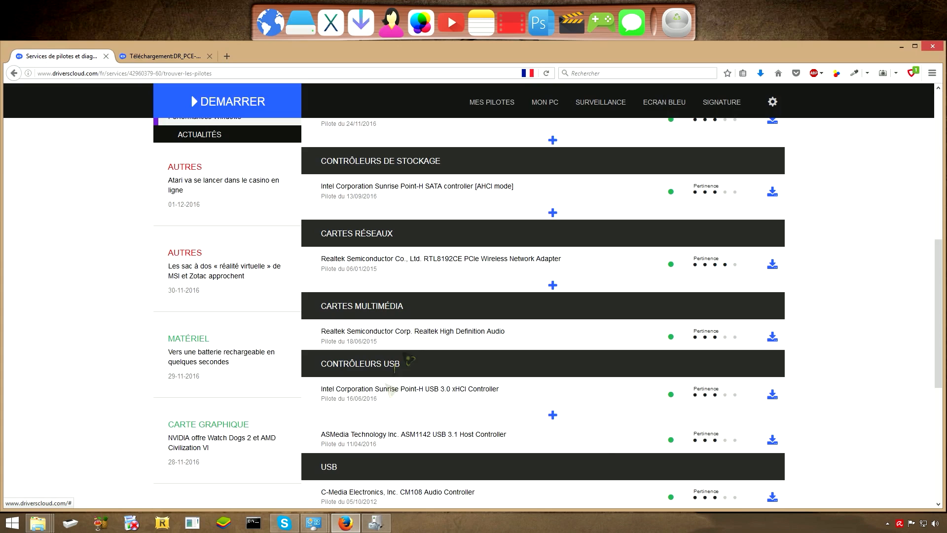
click(376, 523)
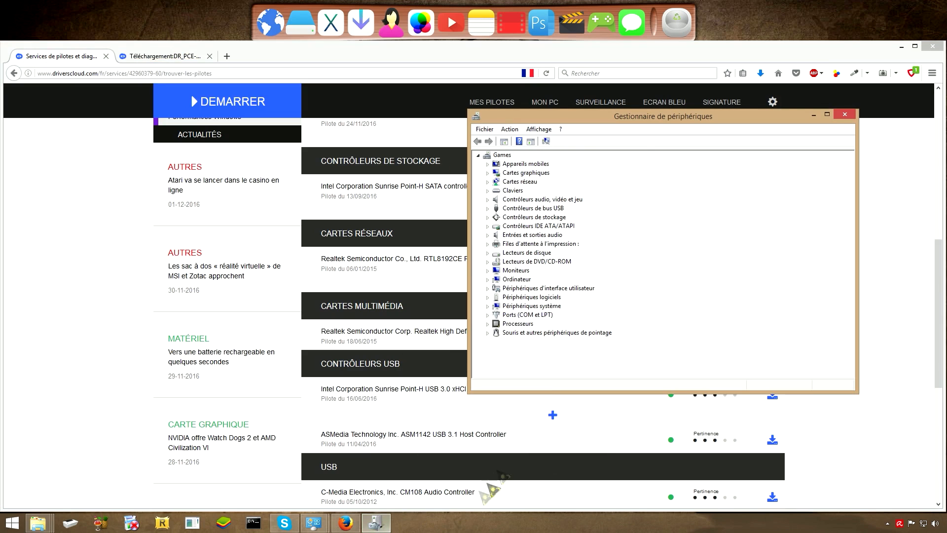
drag(646, 125, 683, 150)
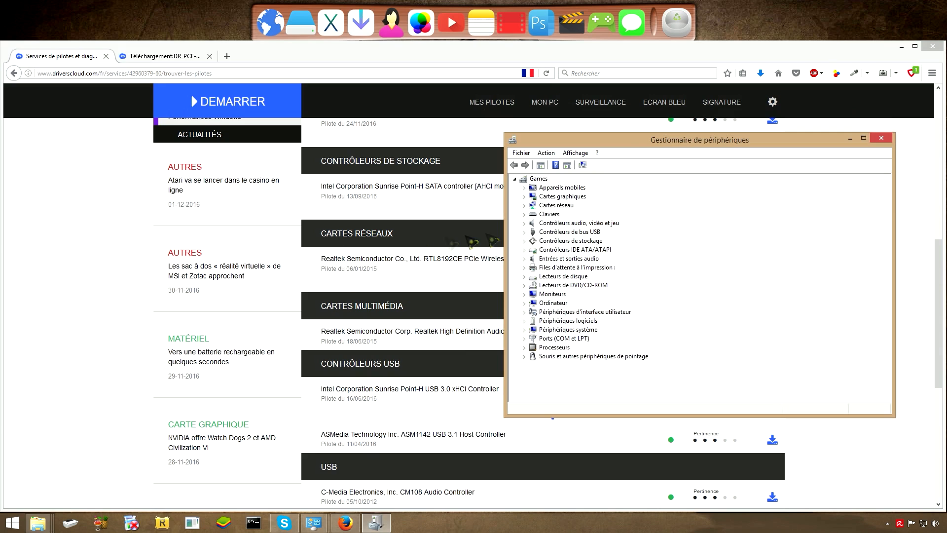
- Expand Cartes réseau in the Device Manager and select the ASUS PCE-N15 11n wireless PCI-E card
click(555, 205)
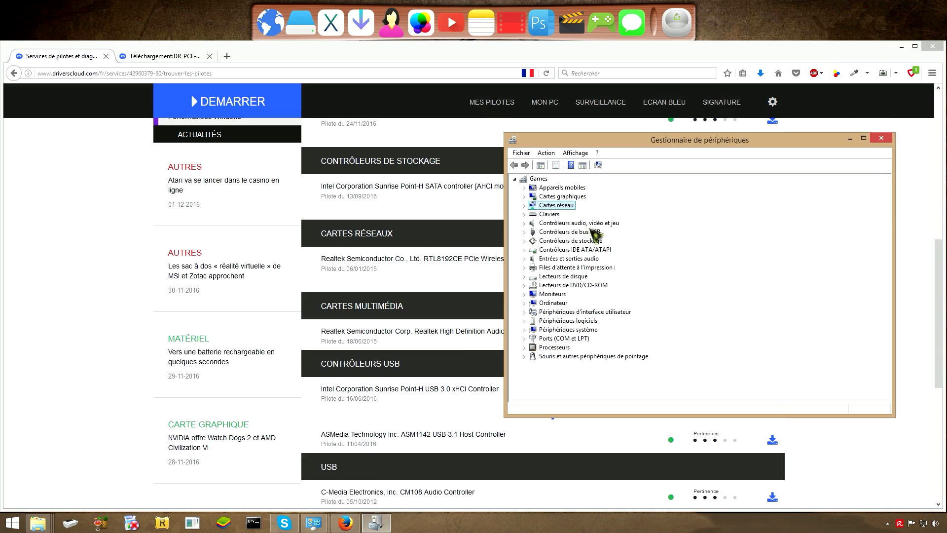
click(525, 205)
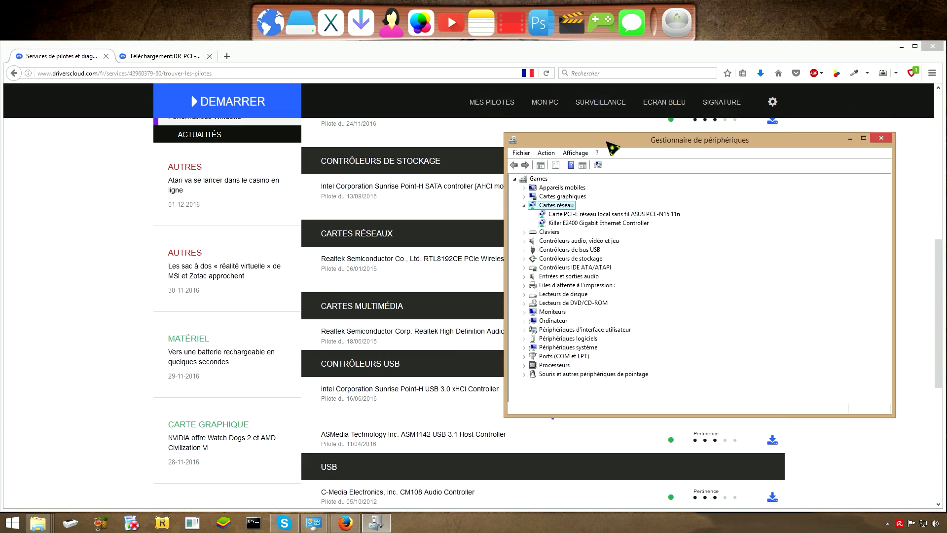
drag(609, 144, 685, 170)
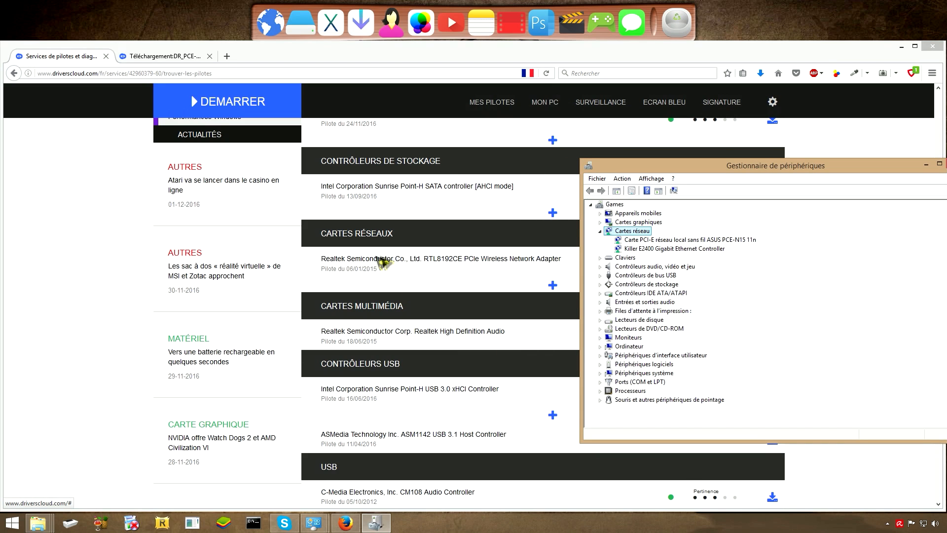
click(695, 239)
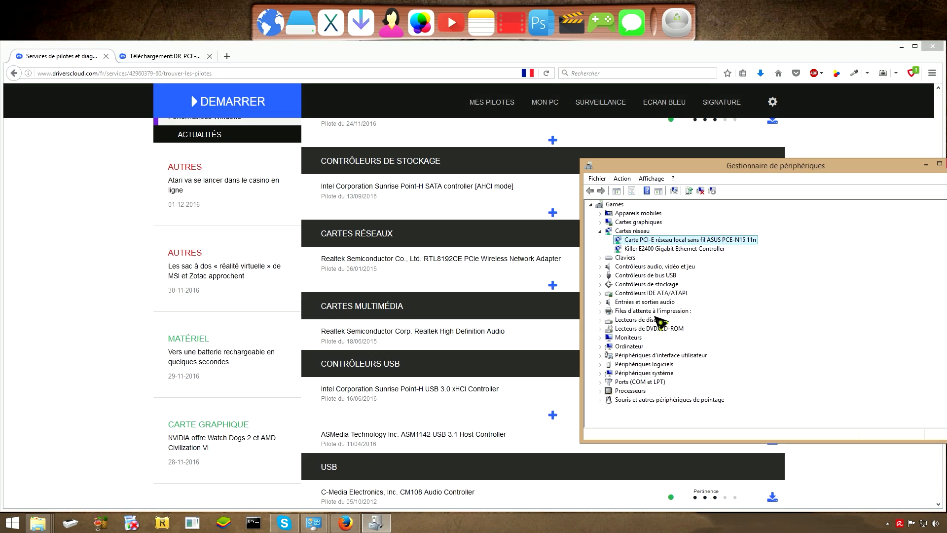
- Find the graphics card entry in the DriversCloud list and expand Cartes graphiques in the Device Manager to compare
click(93, 374)
scroll(452, 375, down, 5)
scroll(458, 383, up, 8)
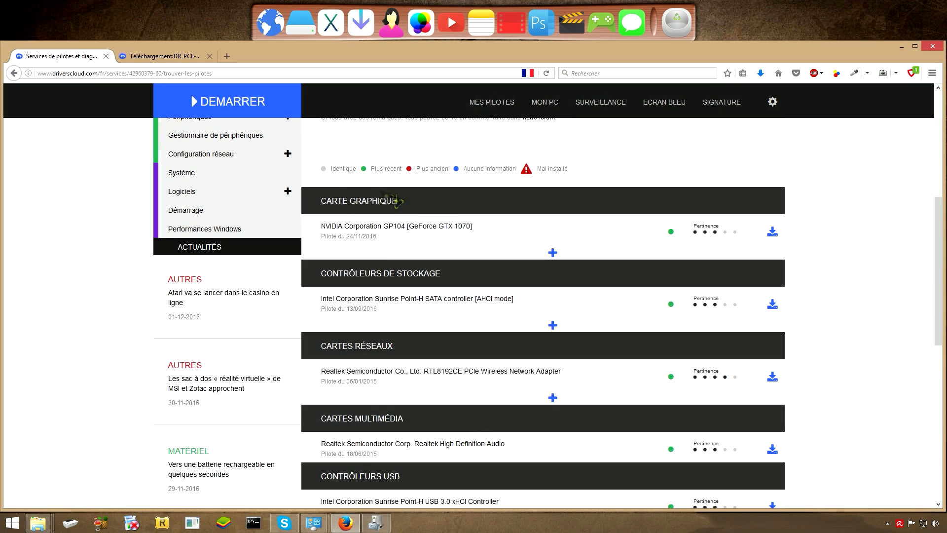
click(379, 525)
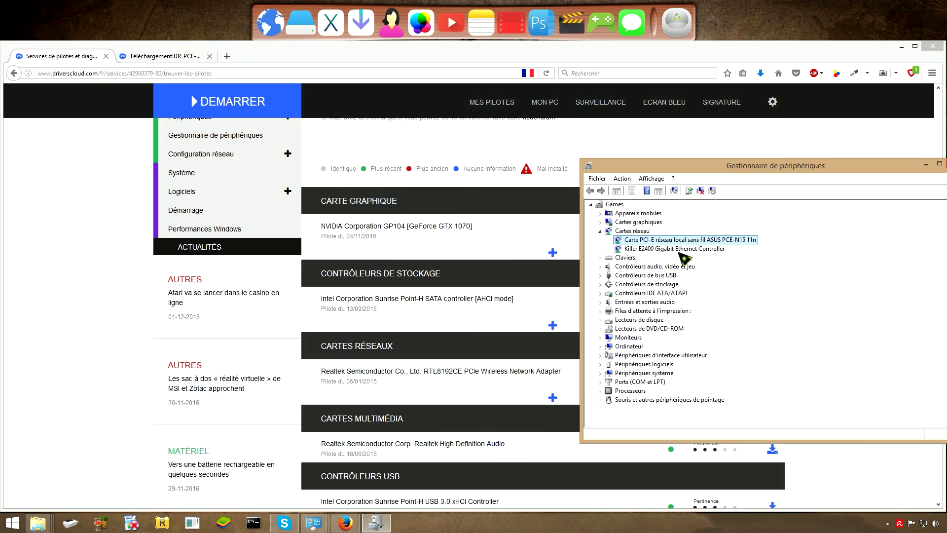
click(640, 222)
click(601, 222)
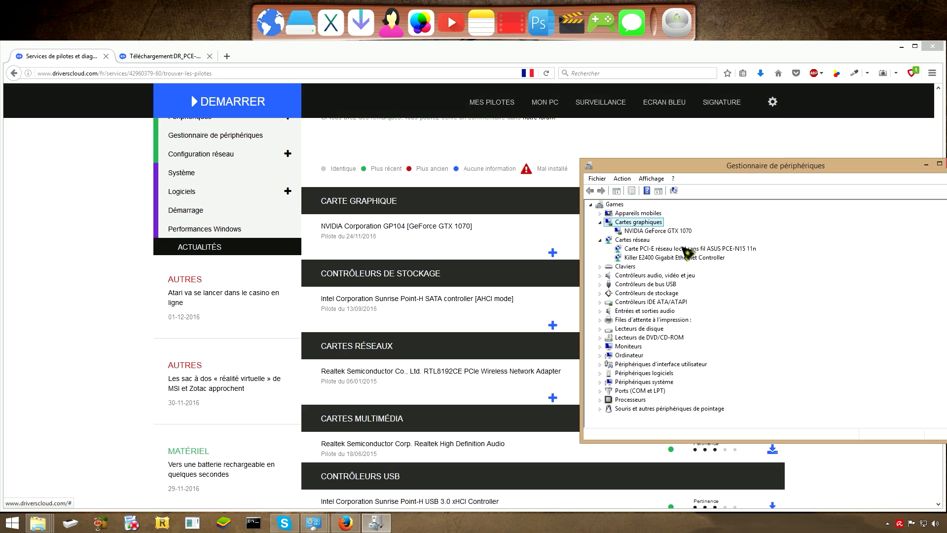
- Compare the NVIDIA GeForce GTX 1070 device with the DriversCloud graphics card entry, and collapse Cartes graphiques
key(Down)
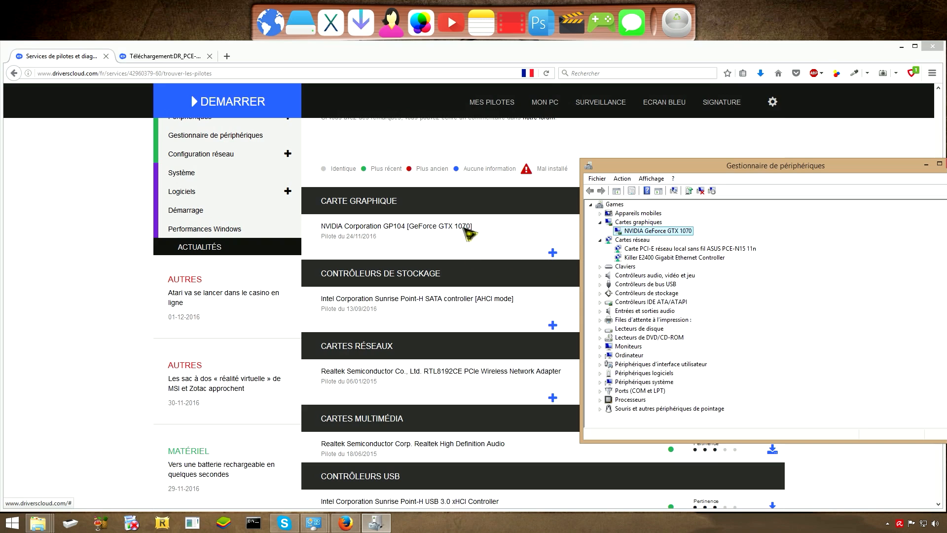
key(Left)
key(Left)
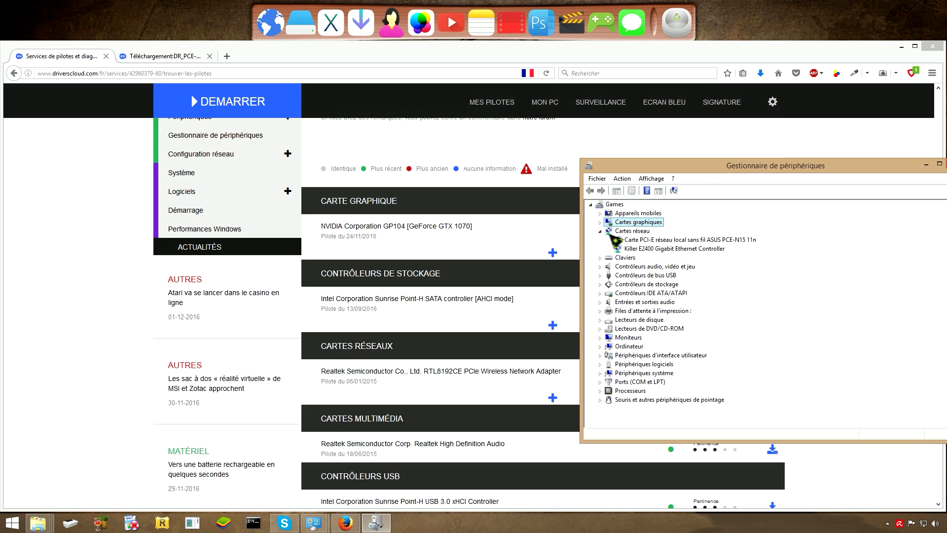
- Open the ASUS PCE-N15 11n wireless card's properties and start updating its driver
click(664, 250)
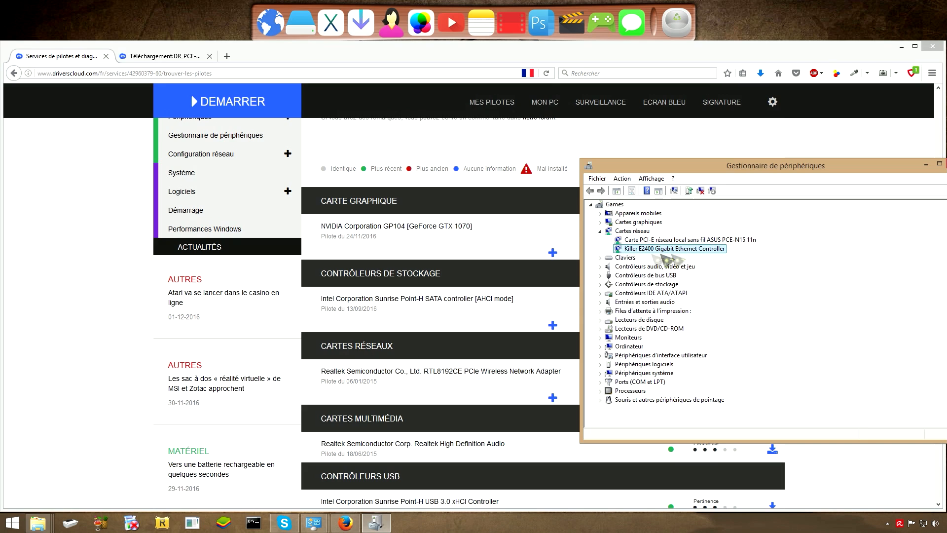
click(683, 241)
drag(789, 170, 687, 153)
right_click(595, 228)
click(625, 278)
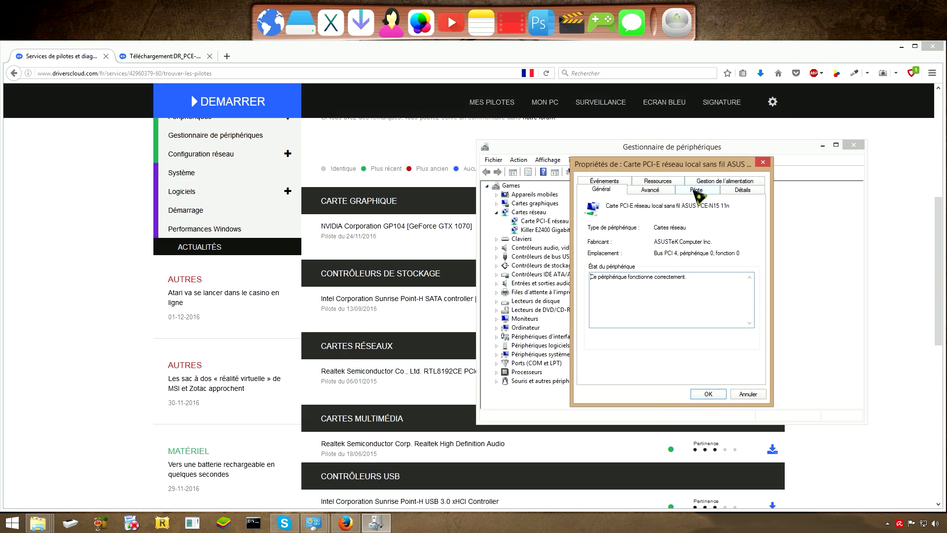
click(696, 191)
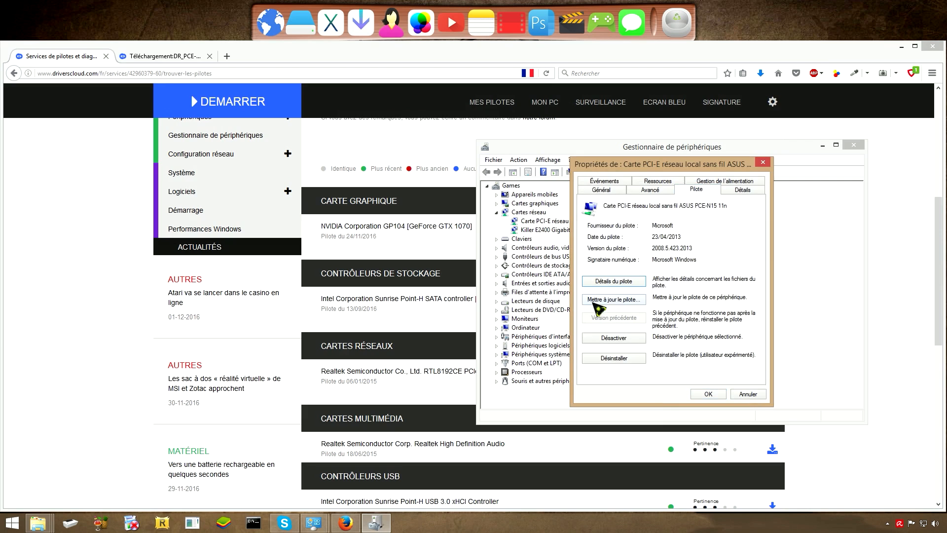
click(628, 302)
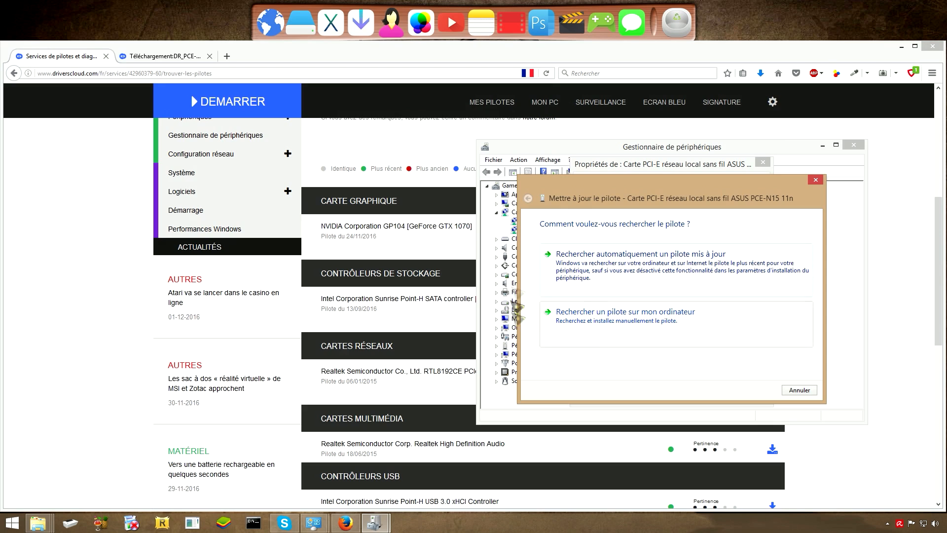
- Choose to search for the driver on the computer and set the search location to the DR_PCE-N15_V1018 folder on the Bureau
click(639, 327)
key(BackSpace)
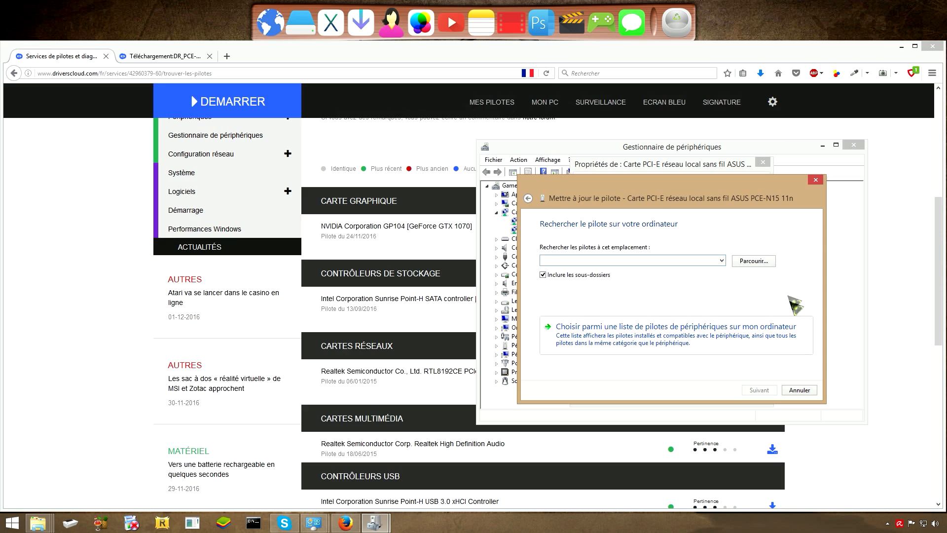
click(755, 261)
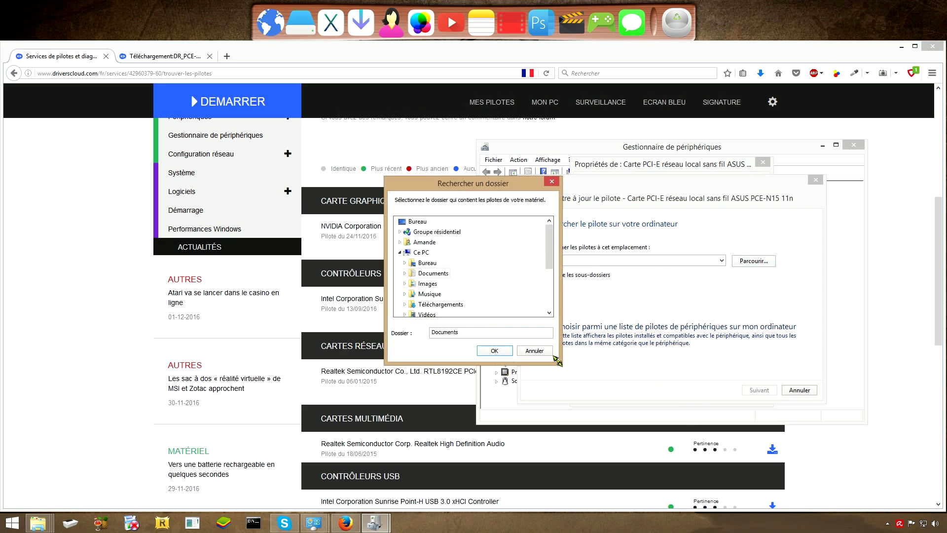
drag(557, 361, 741, 447)
drag(553, 184, 513, 159)
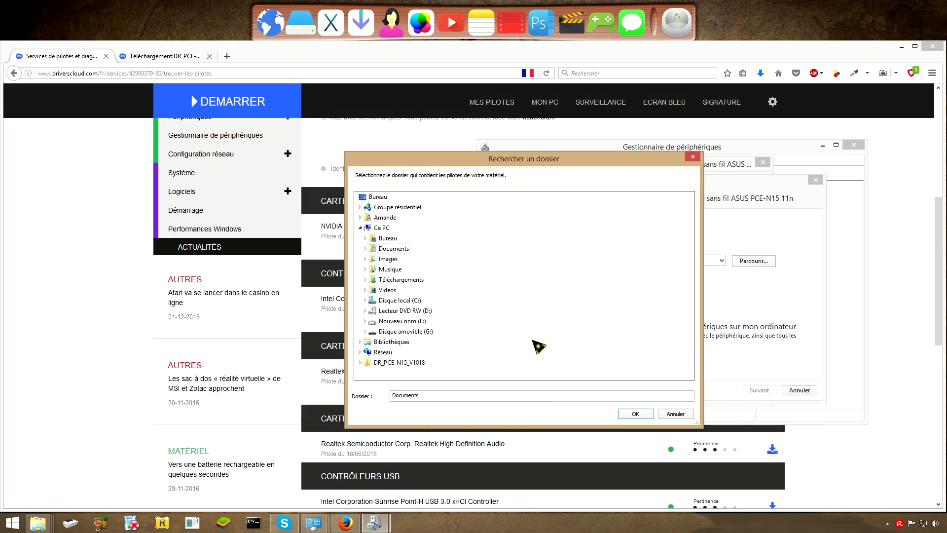
double_click(389, 239)
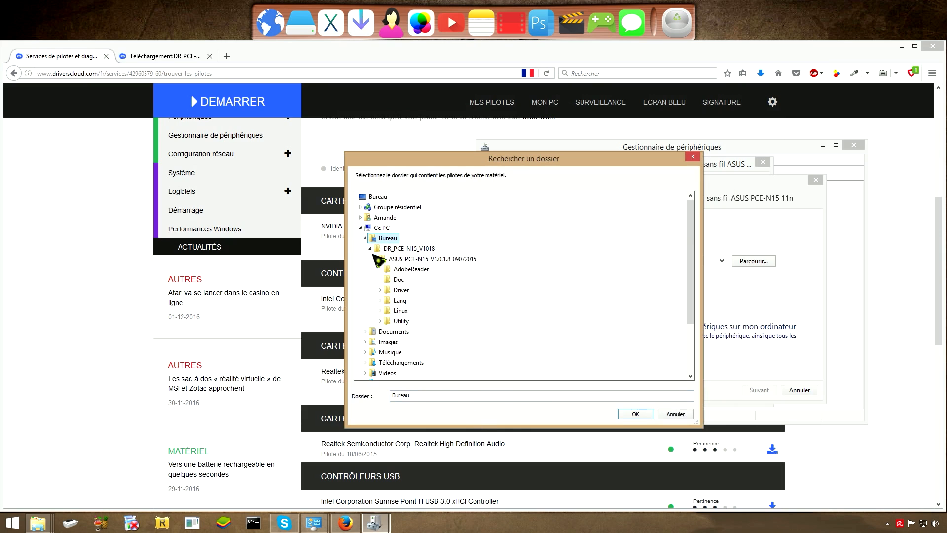
click(371, 249)
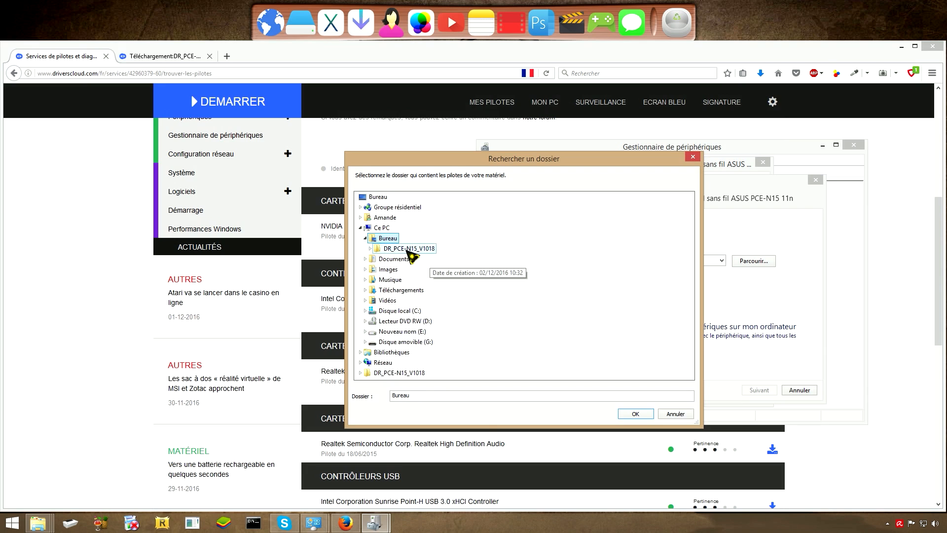
double_click(409, 249)
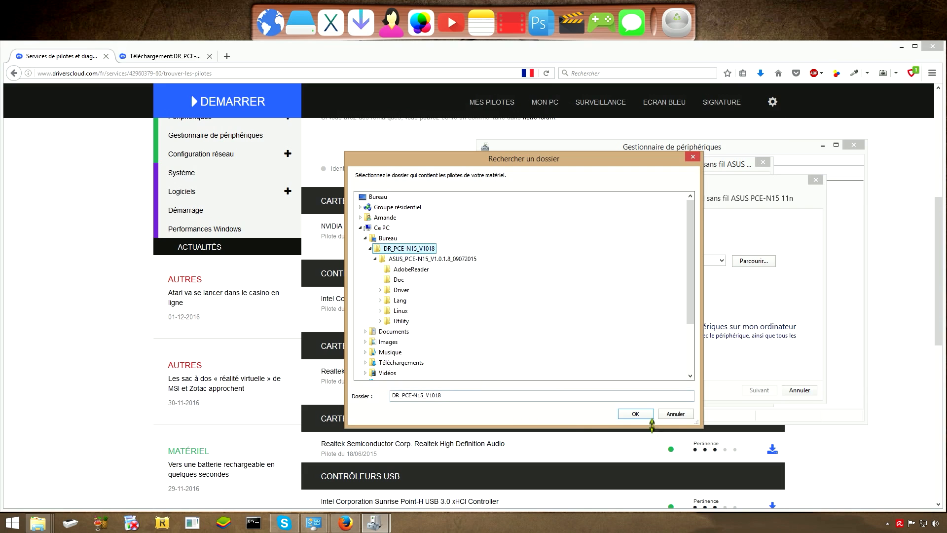
click(636, 414)
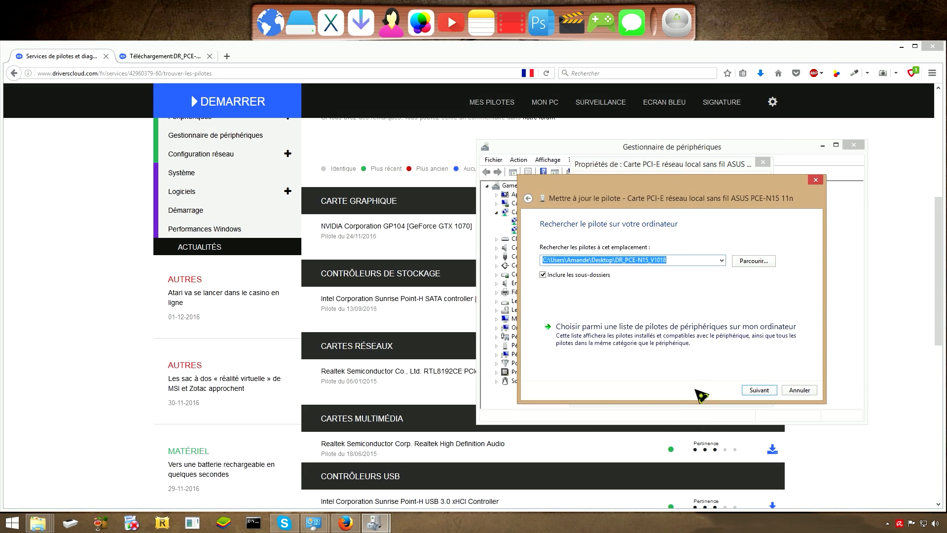
- Install the wireless card driver from the chosen folder and close the Device Manager
click(760, 390)
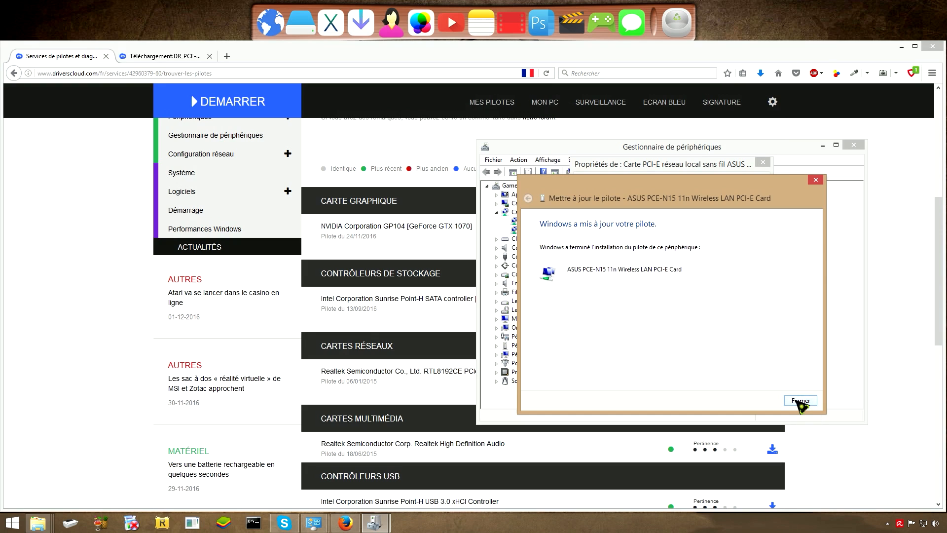
click(800, 400)
click(708, 394)
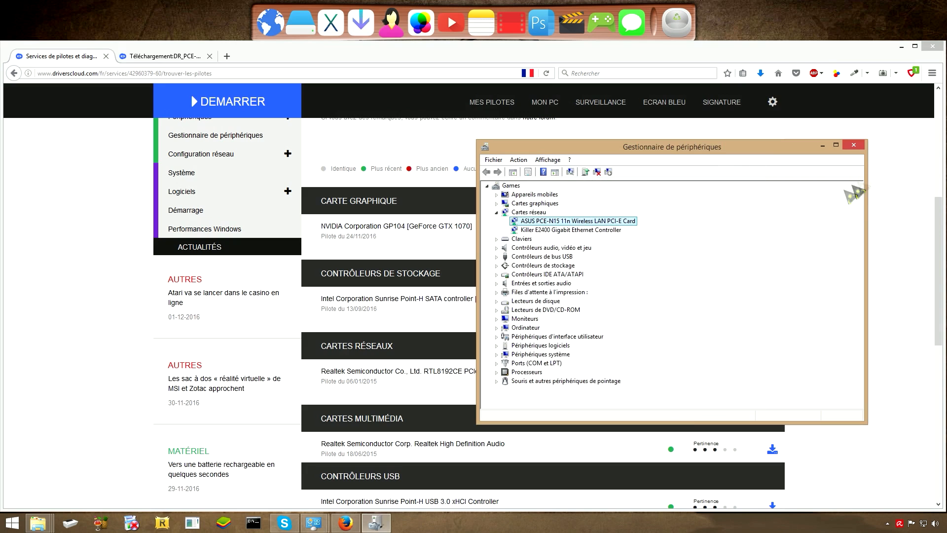
click(856, 145)
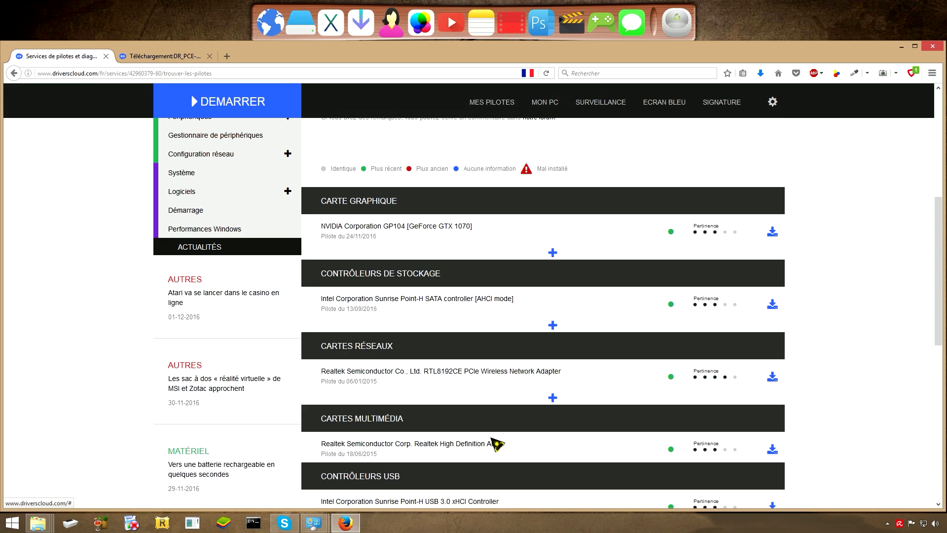
- Open the DriversCloud start page and request the 64-bit offline detection download, dismissing the save dialog
click(272, 112)
scroll(243, 288, down, 5)
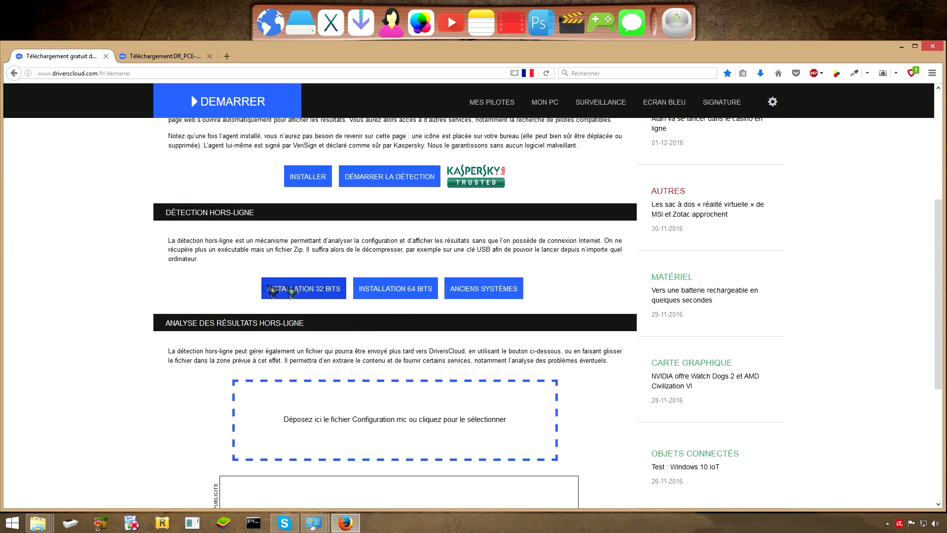
click(408, 296)
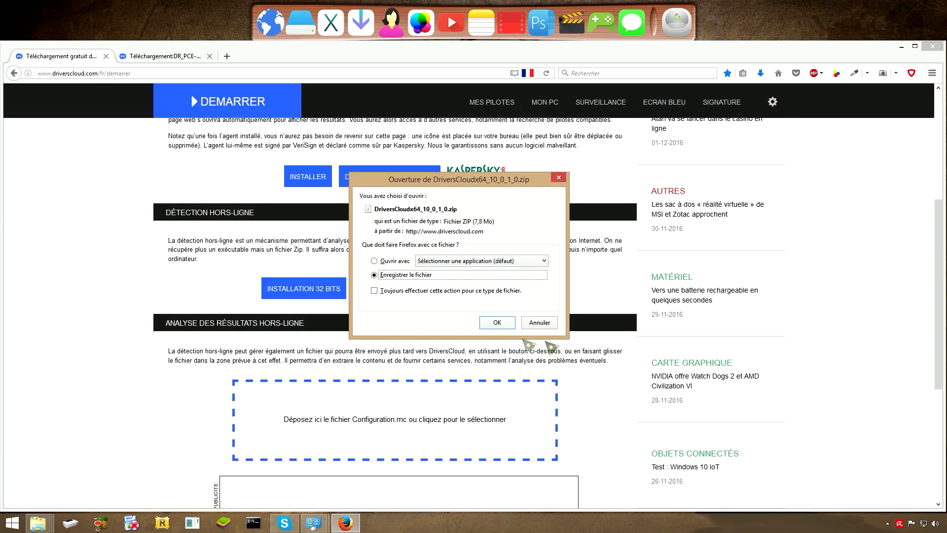
click(540, 321)
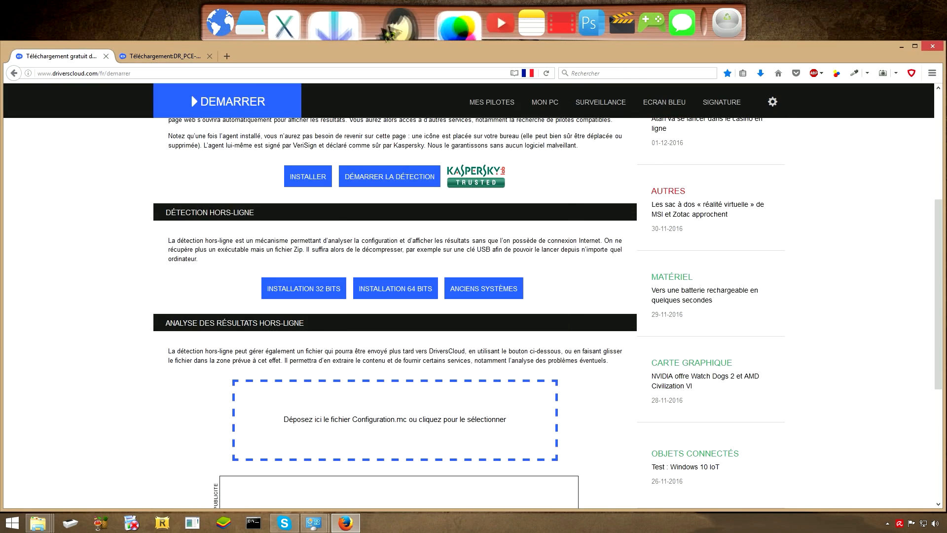
- Launch the DriversCloud agent from the DriversCloudx64_10_0_1_0 folder in Téléchargements and authorise it to make changes
click(361, 22)
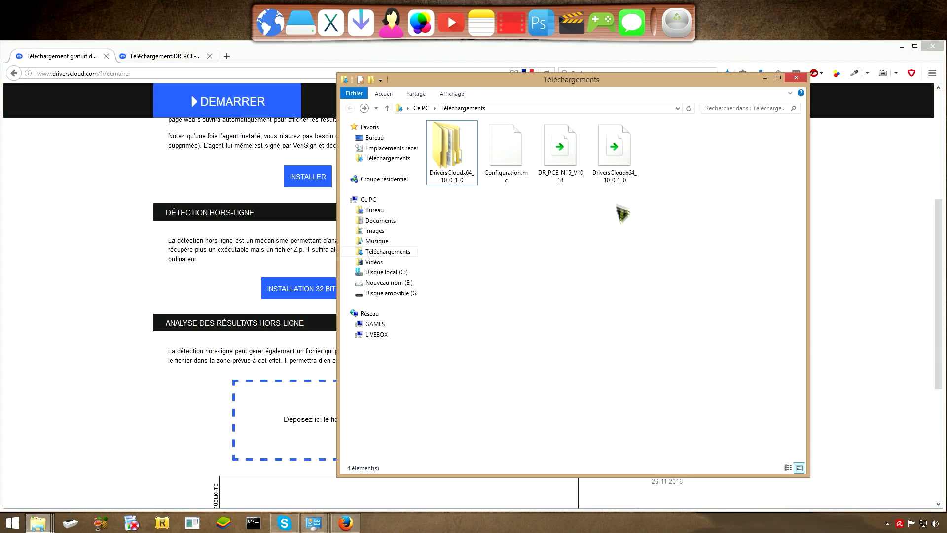
click(618, 175)
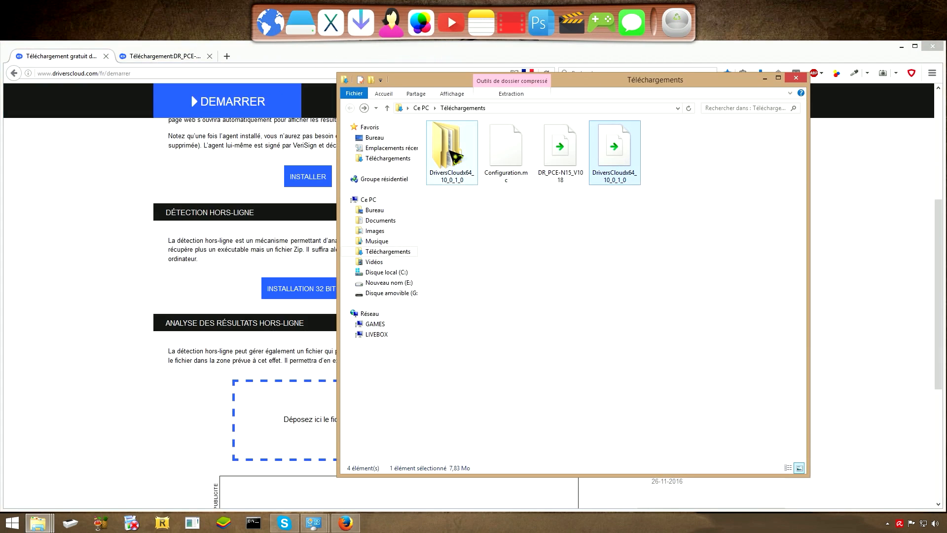
click(451, 154)
double_click(452, 154)
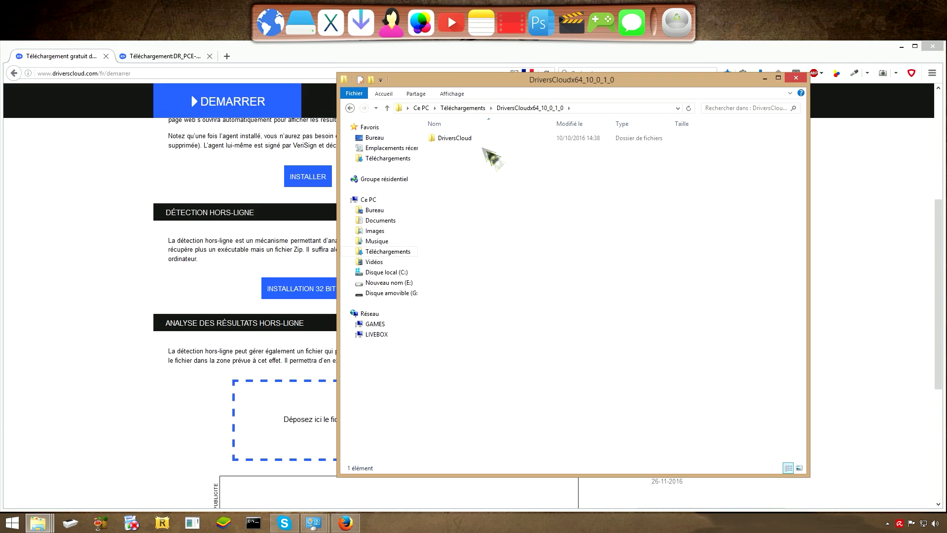
double_click(456, 139)
double_click(459, 211)
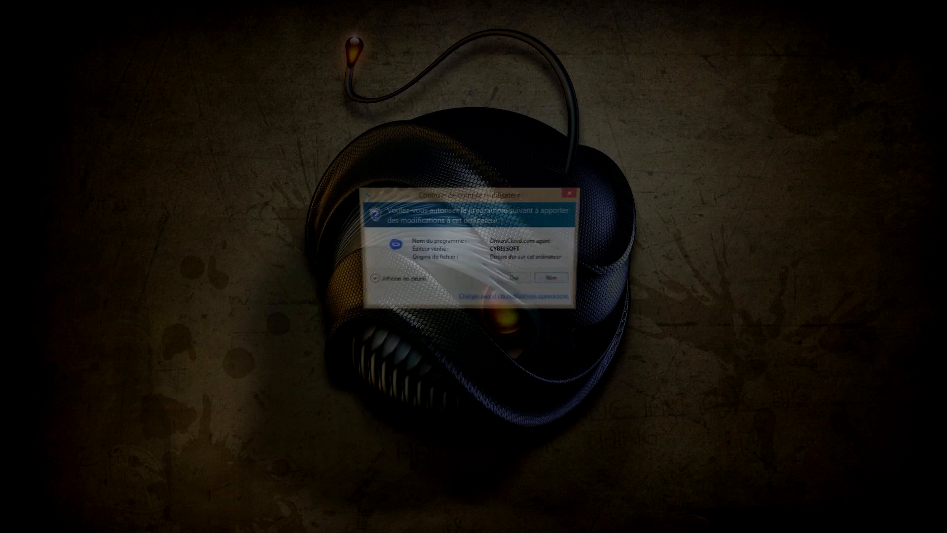
click(517, 280)
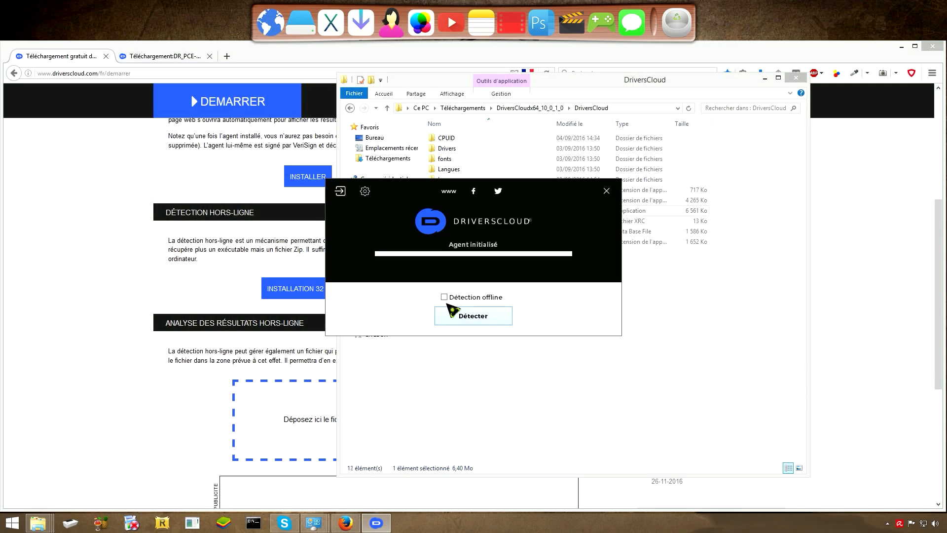
- Run the offline detection and save the result as Configuration.mc in Téléchargements, replacing the existing file
click(479, 323)
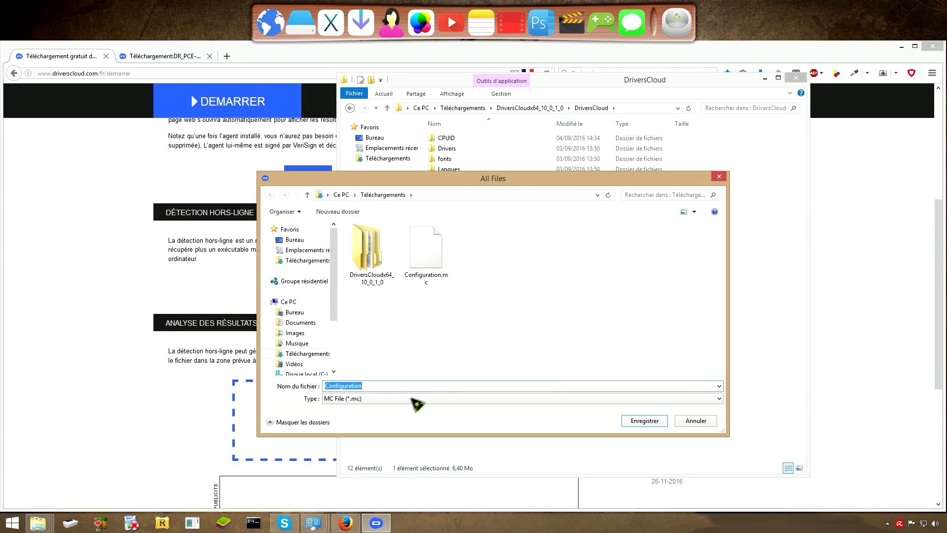
click(433, 269)
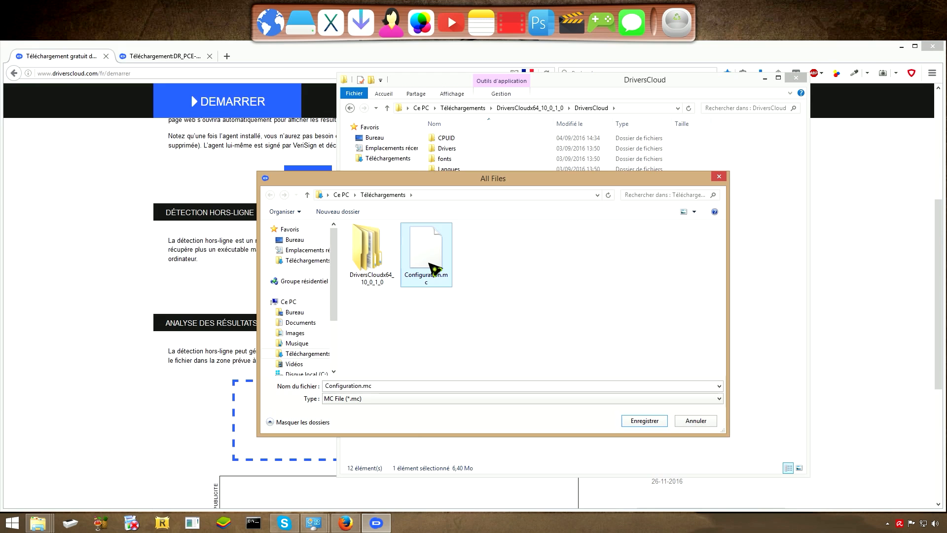
key(Delete)
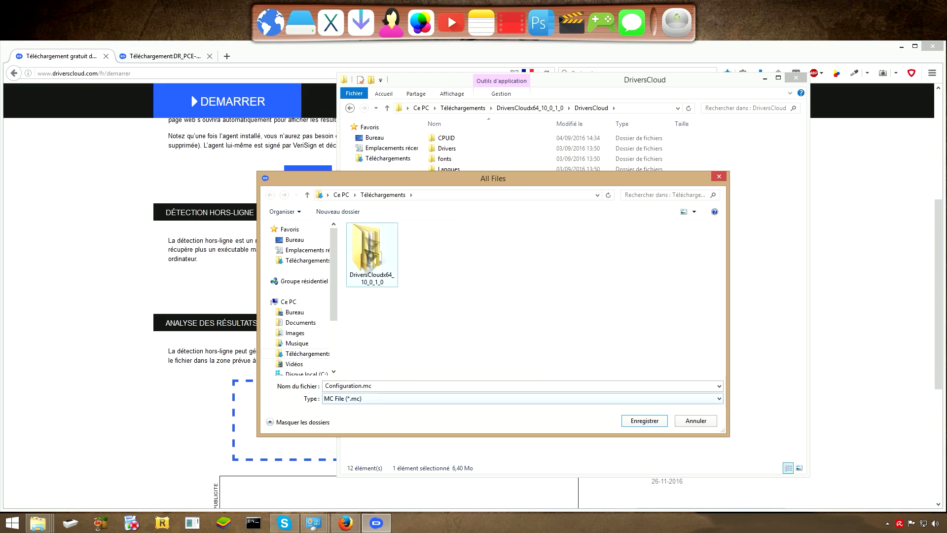
click(643, 421)
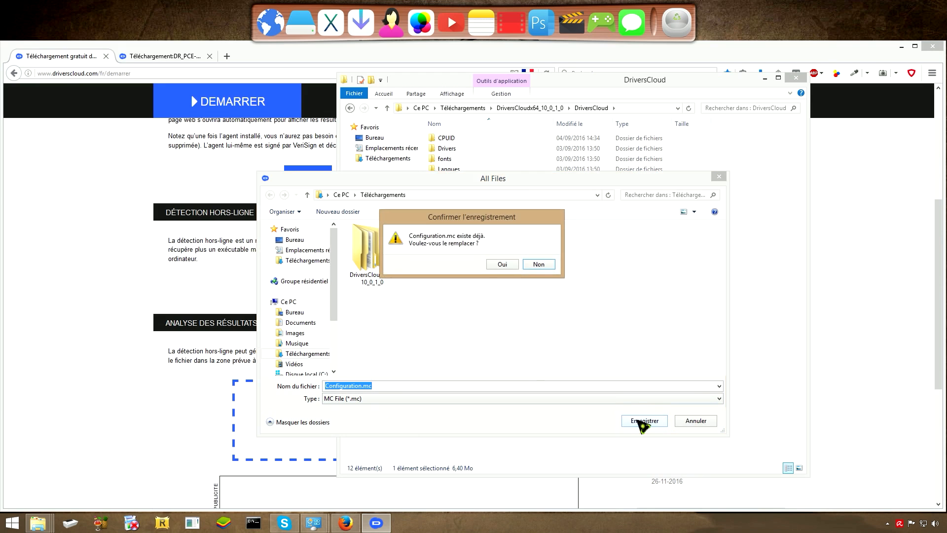
click(503, 265)
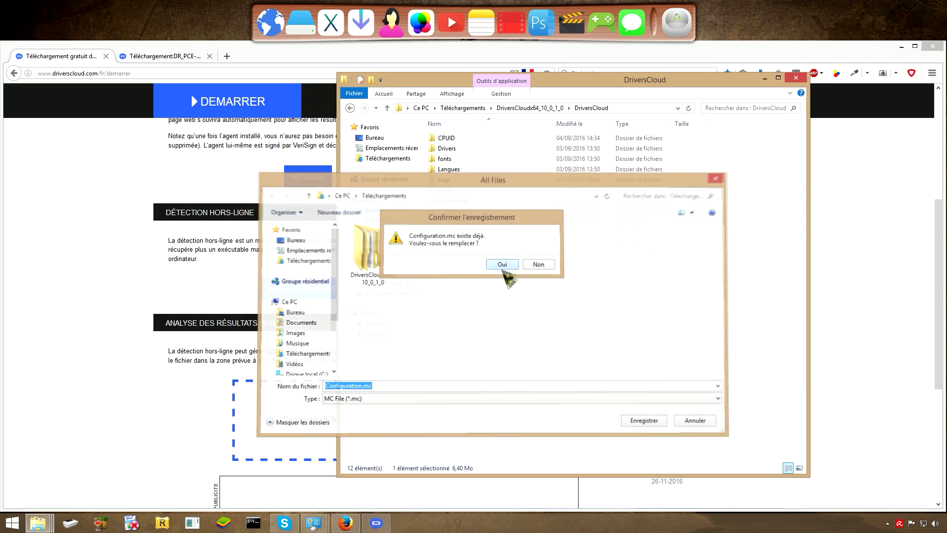
click(796, 77)
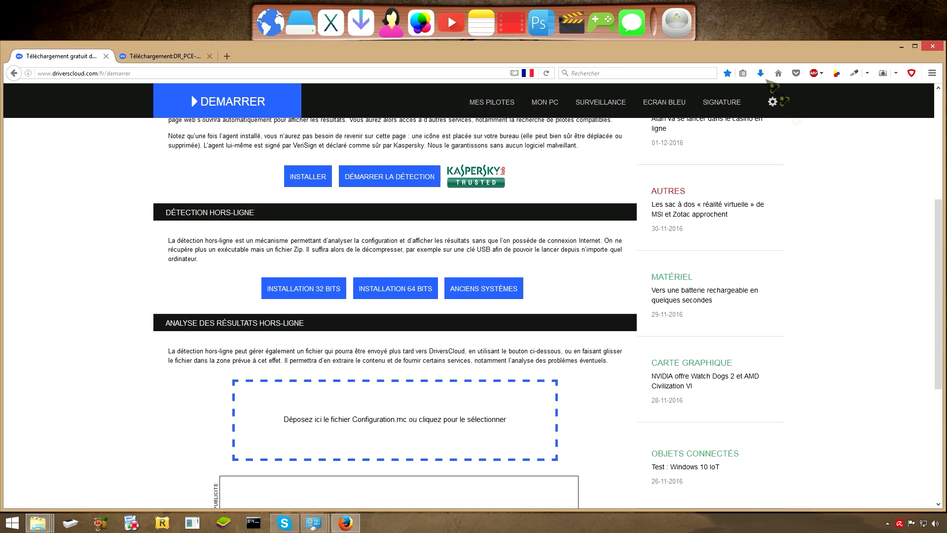
- Upload Configuration.mc from Téléchargements for offline result analysis and view the configuration summary
scroll(602, 409, down, 2)
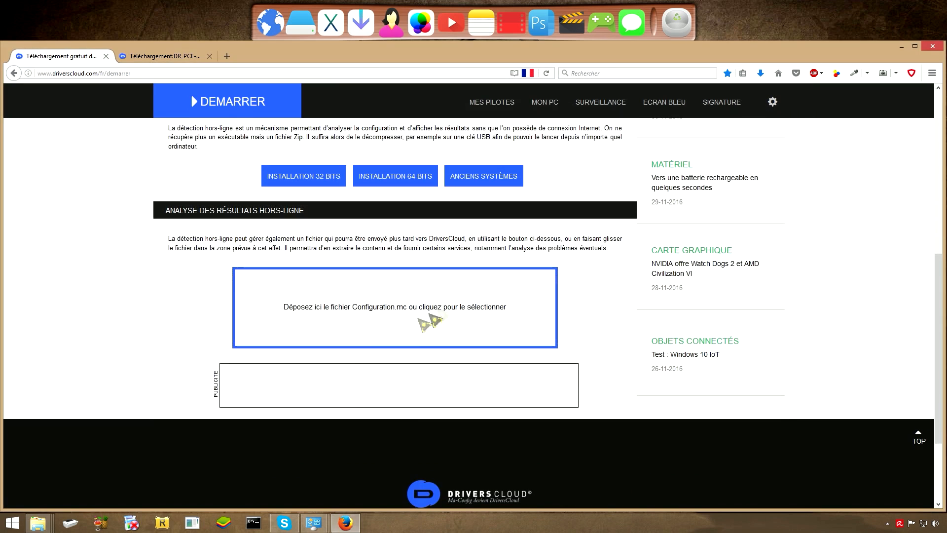
click(372, 313)
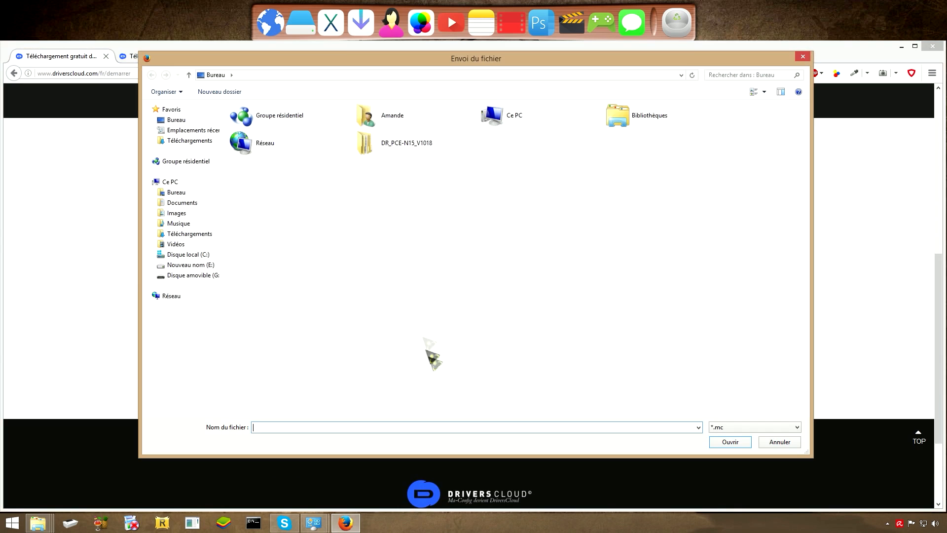
click(200, 142)
click(323, 143)
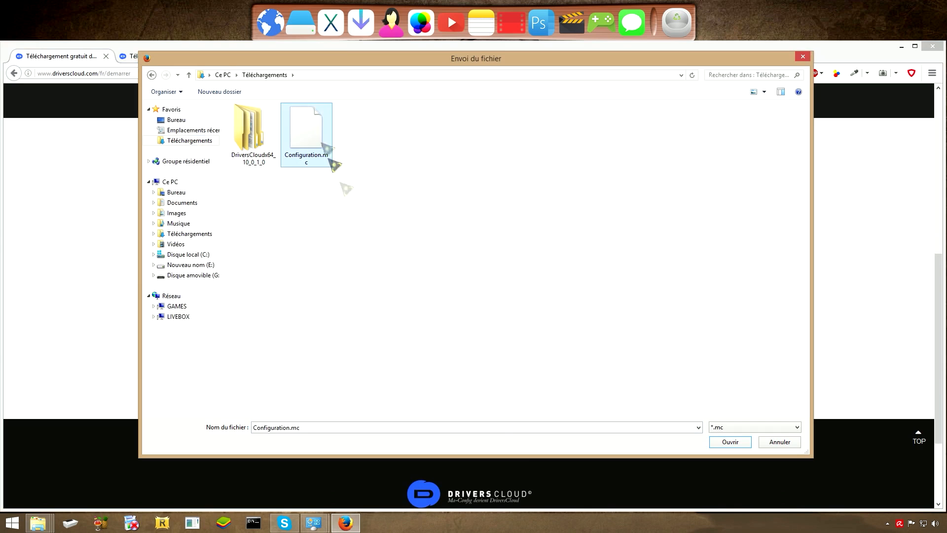
click(730, 443)
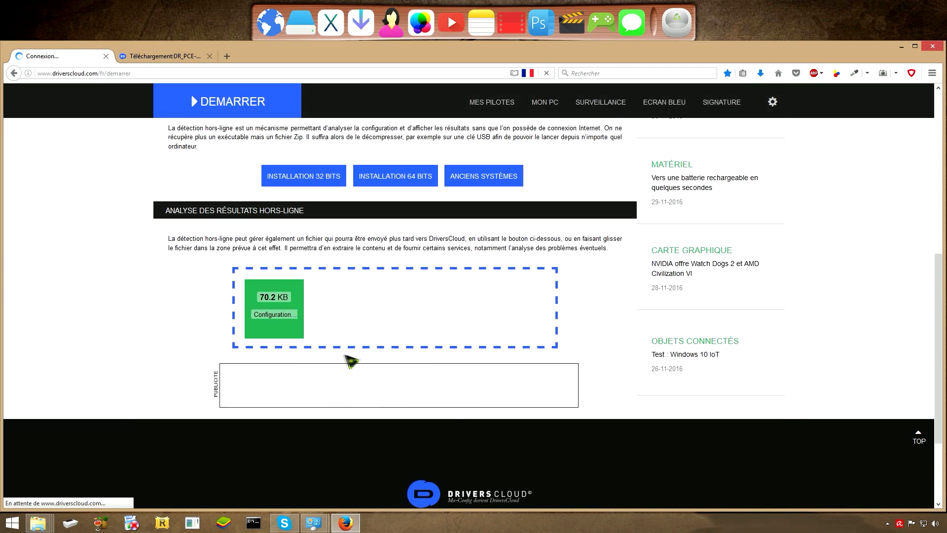
scroll(713, 374, down, 3)
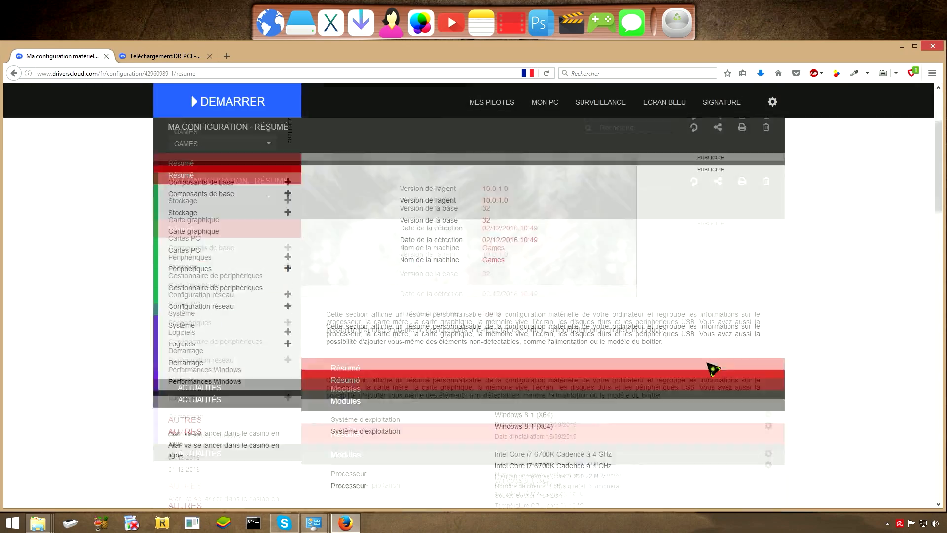
- Open the driver search for the detected configuration and review the proposed drivers in each device category
scroll(774, 372, down, 10)
scroll(809, 366, down, 10)
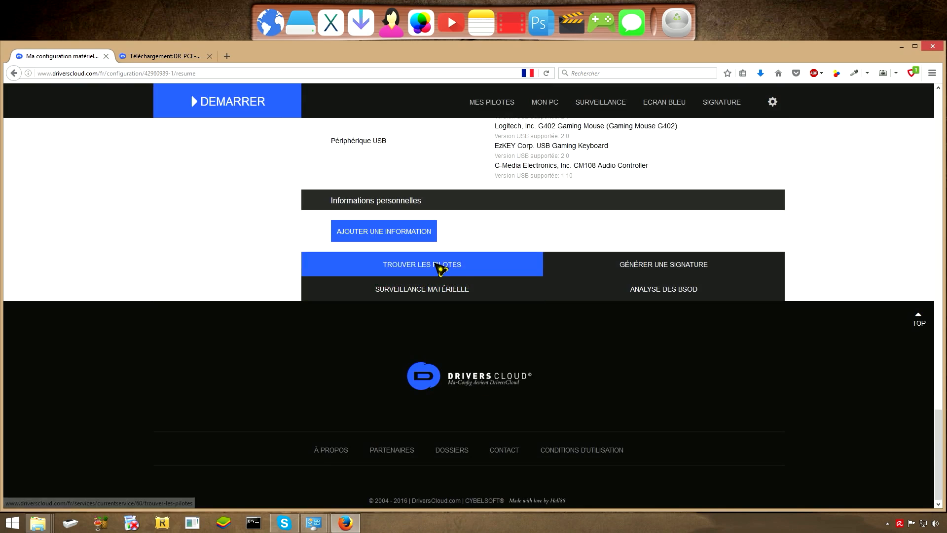
click(440, 269)
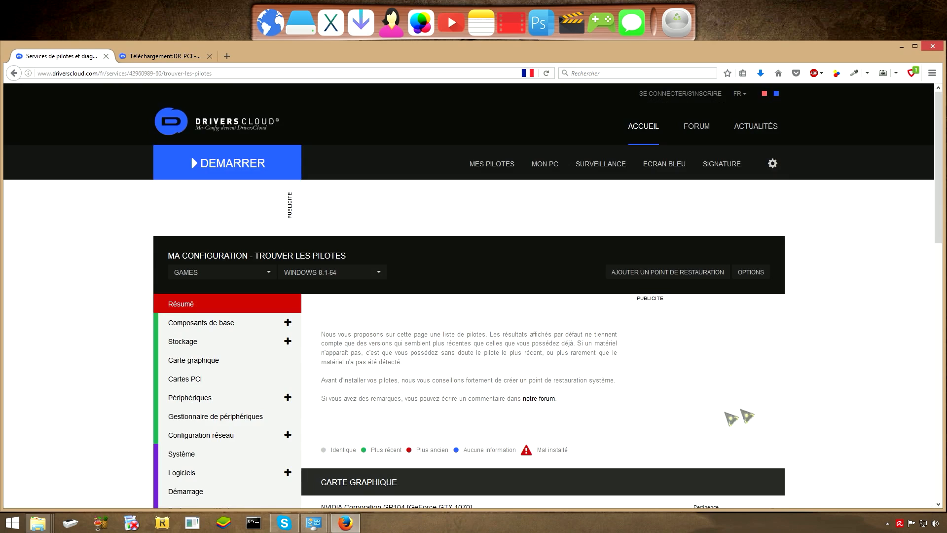
scroll(786, 409, down, 5)
scroll(787, 412, up, 3)
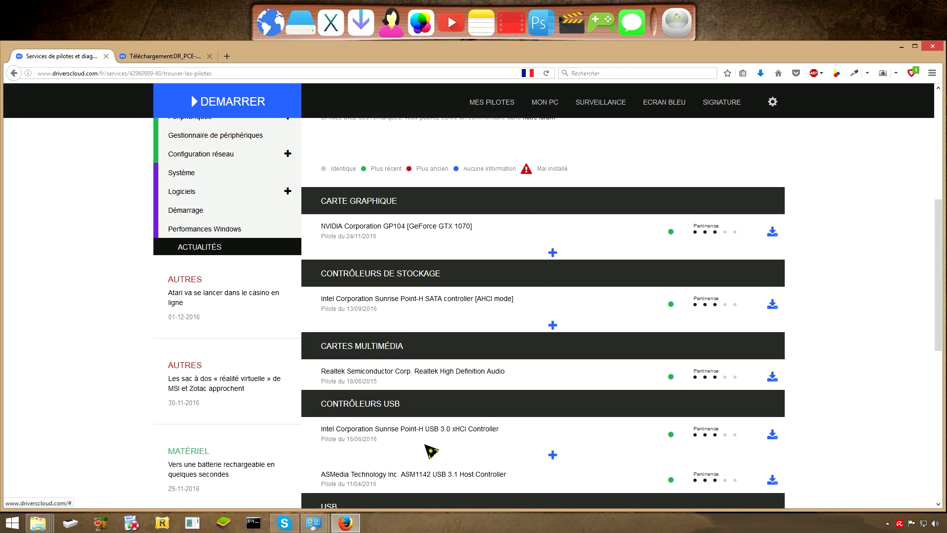
scroll(444, 434, down, 3)
scroll(802, 200, up, 3)
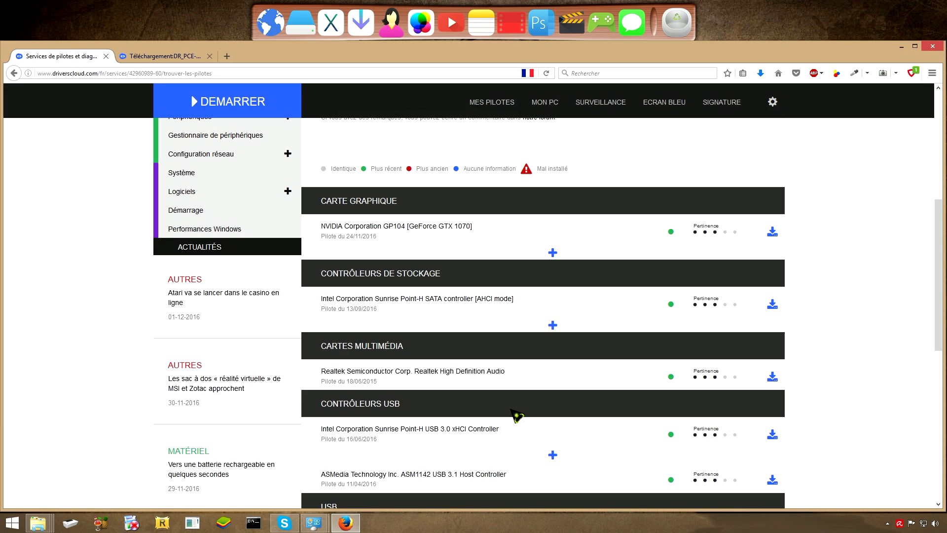
- Return to the DriversCloud start page and download the agent installer DriversCloud_Win.exe
click(224, 109)
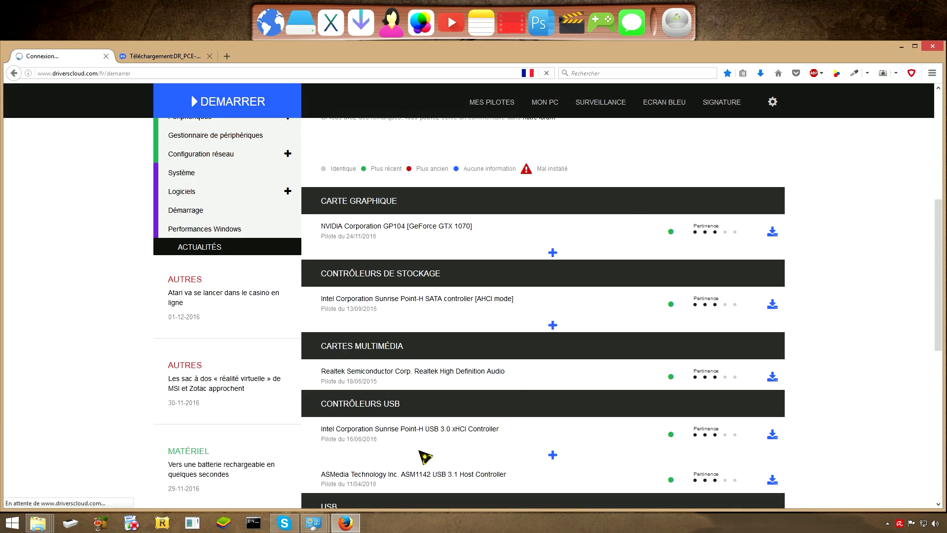
scroll(631, 439, down, 1)
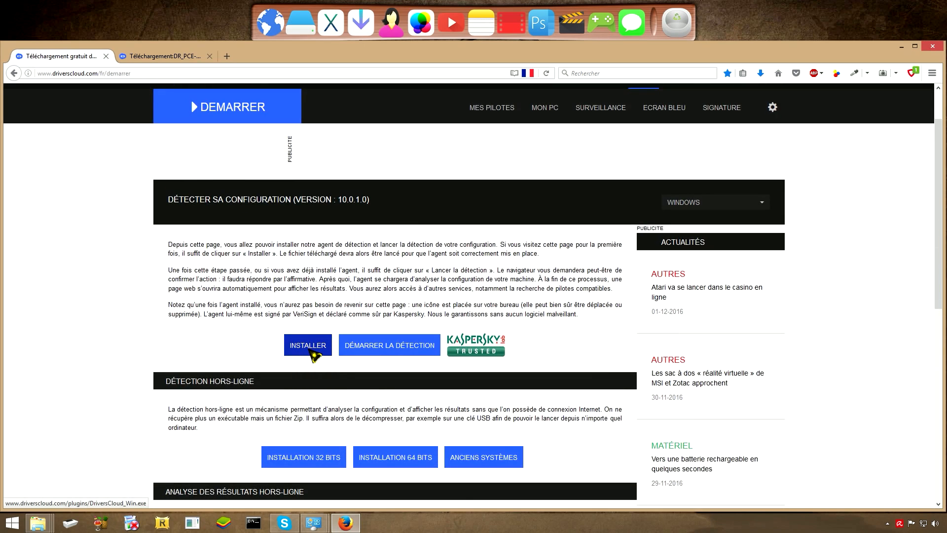
click(310, 349)
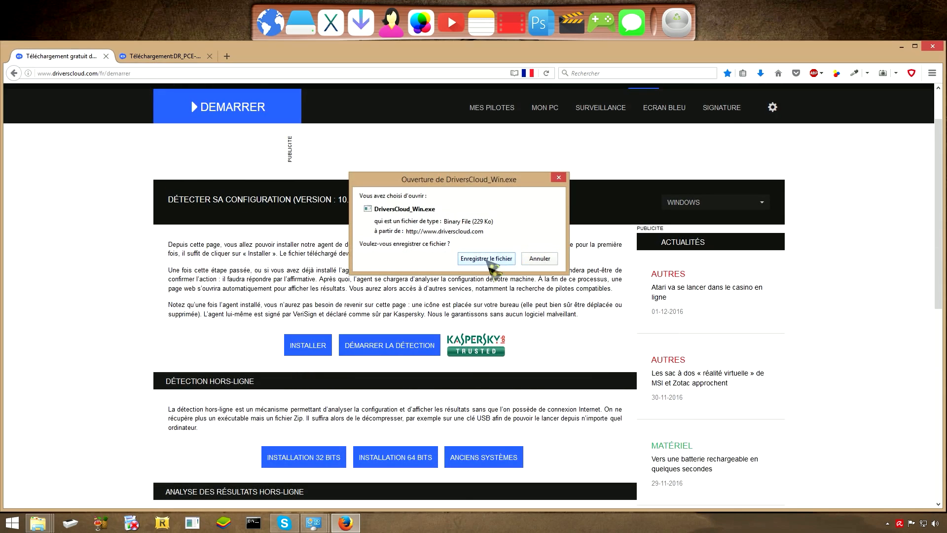
click(489, 260)
- Launch DriversCloud_Win from Téléchargements, authorise its changes, and install the agent in French with silent mode enabled
click(355, 24)
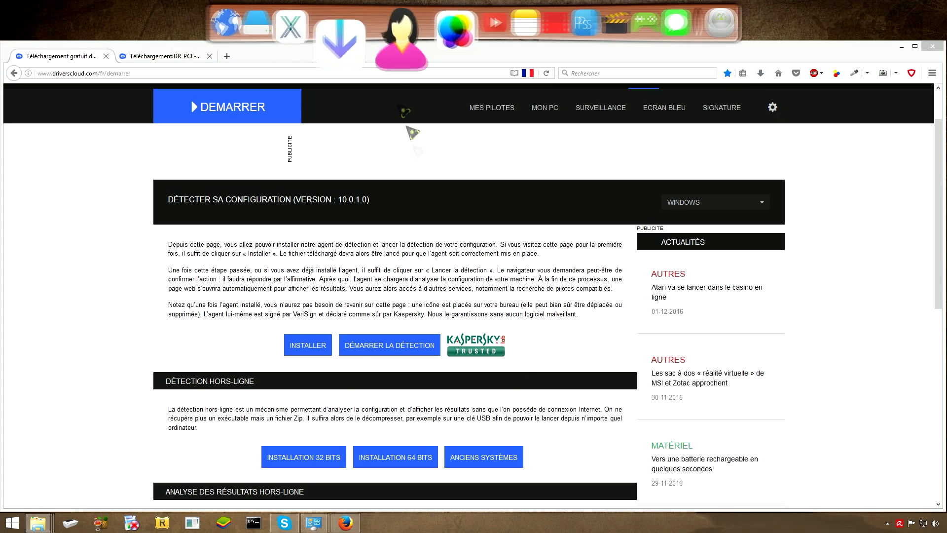
click(627, 163)
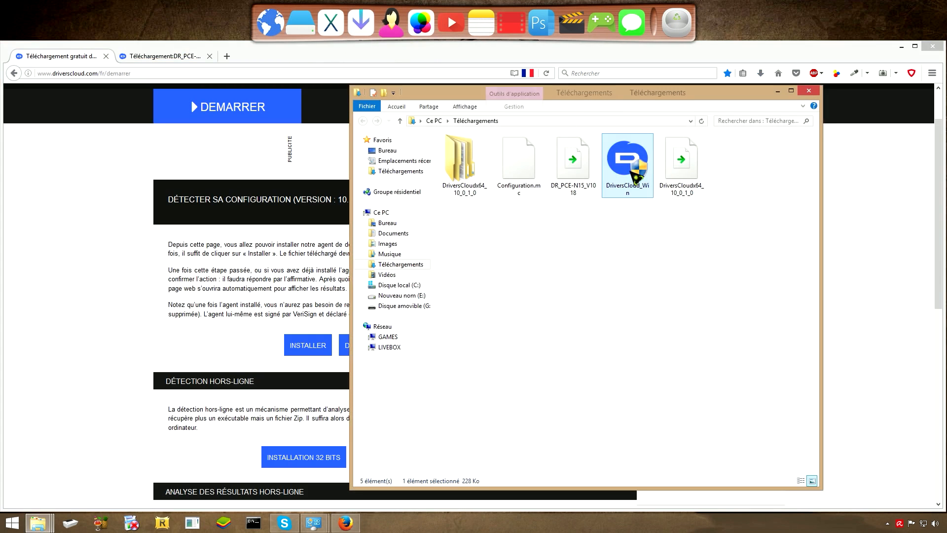
double_click(623, 176)
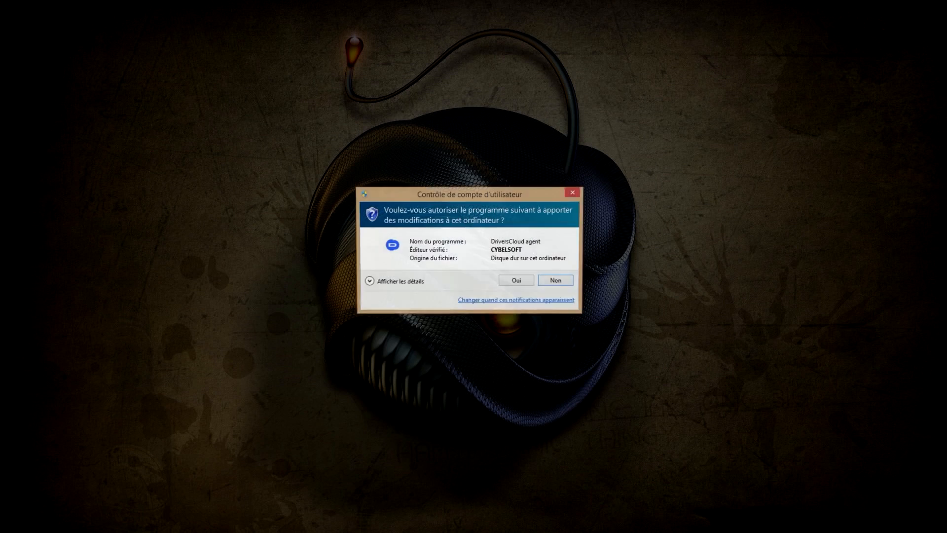
click(516, 276)
click(534, 342)
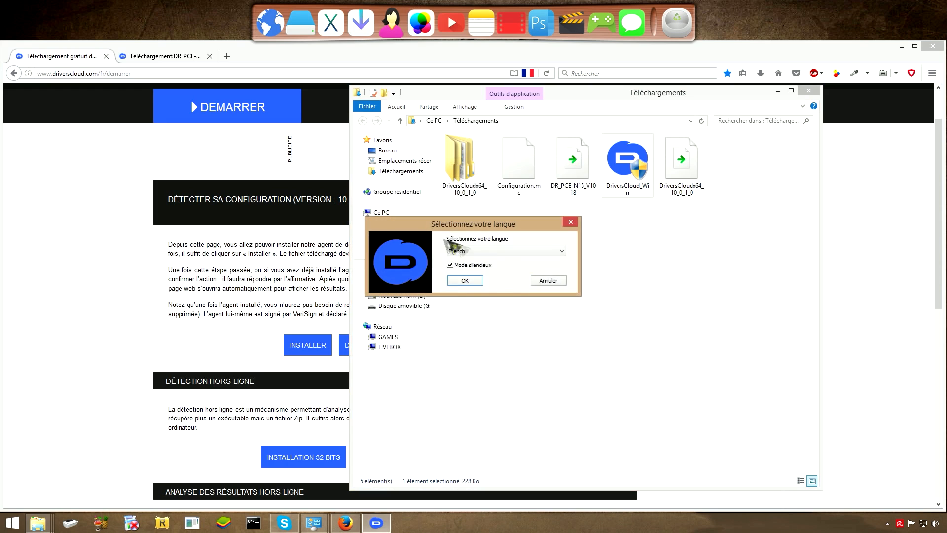
click(464, 280)
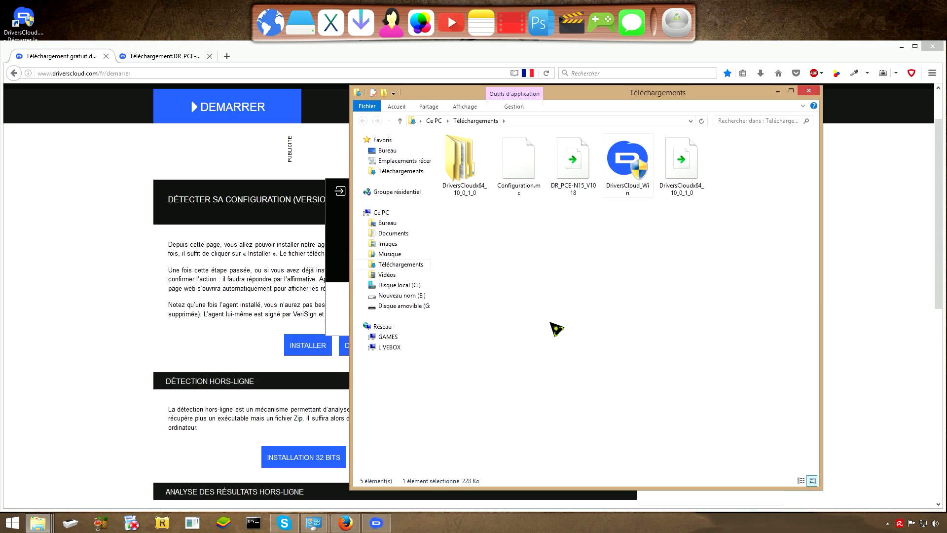
- Close the Téléchargements window, minimise the browser, and run the agent's detection with the offline option unchecked
click(808, 91)
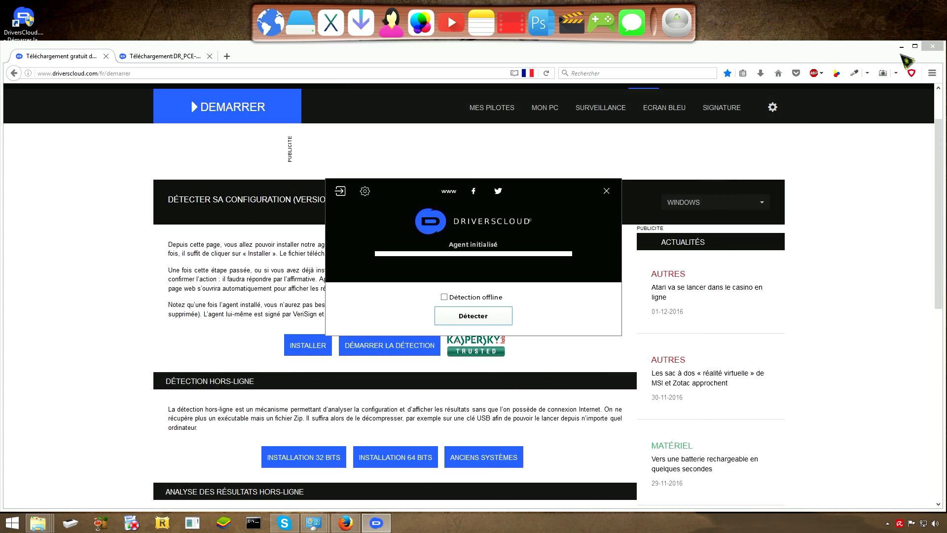
click(901, 46)
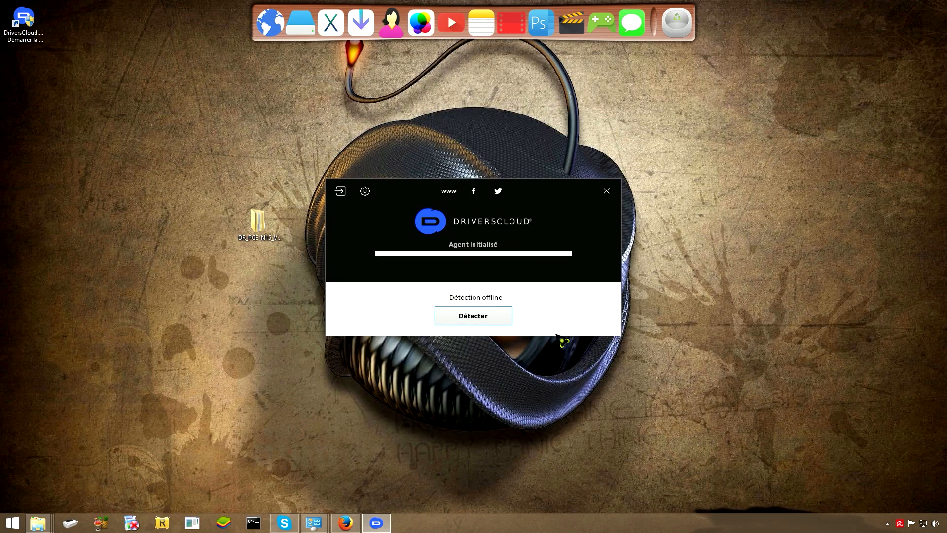
click(484, 322)
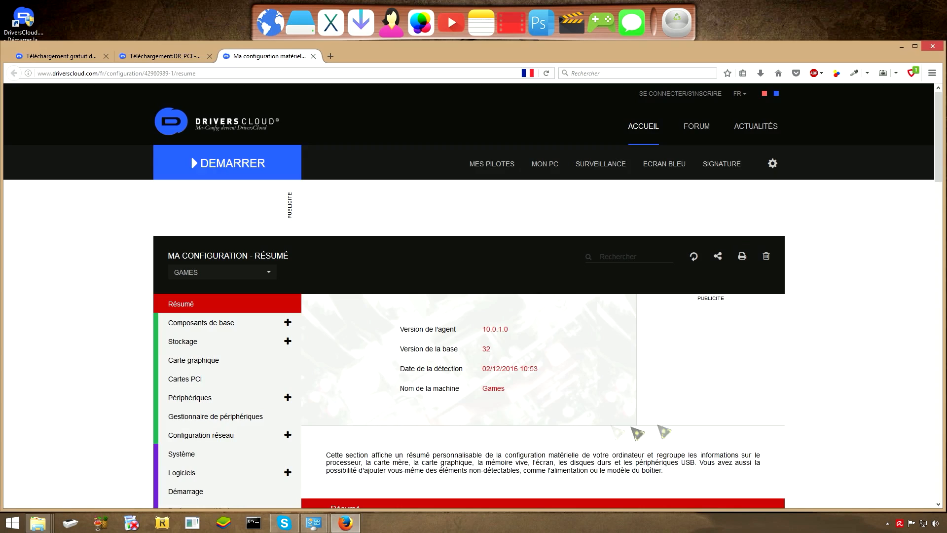
- Review the new configuration summary, from the operating system and processor down to the USB devices
scroll(624, 387, down, 4)
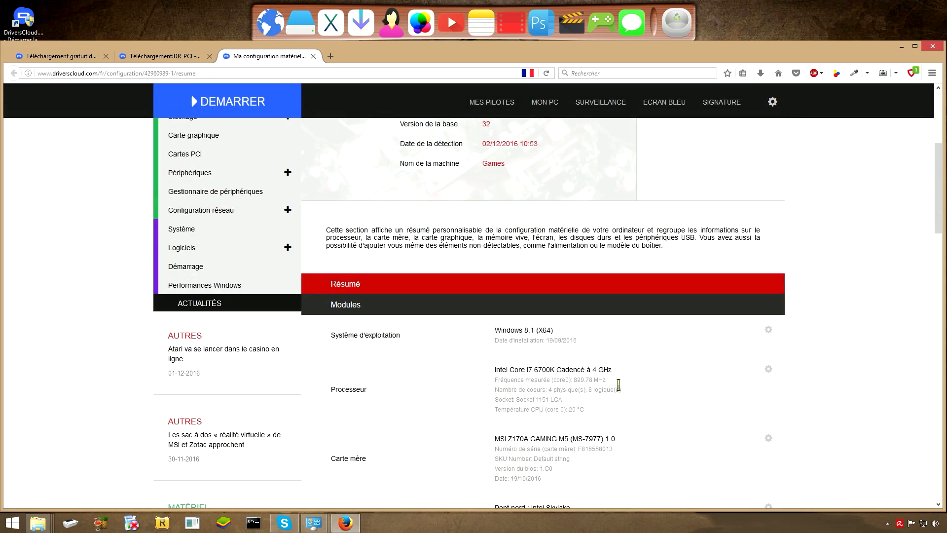
scroll(606, 391, down, 6)
scroll(630, 395, up, 9)
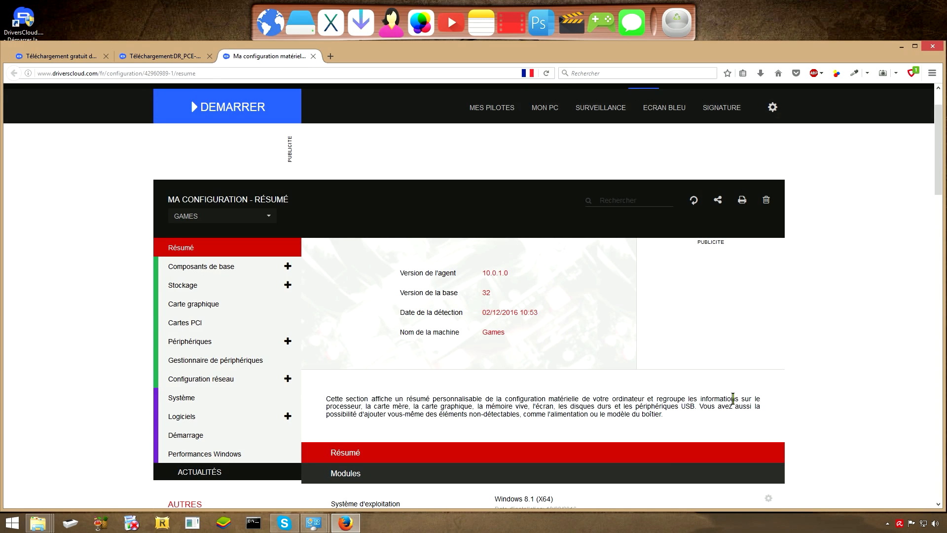
scroll(735, 393, up, 1)
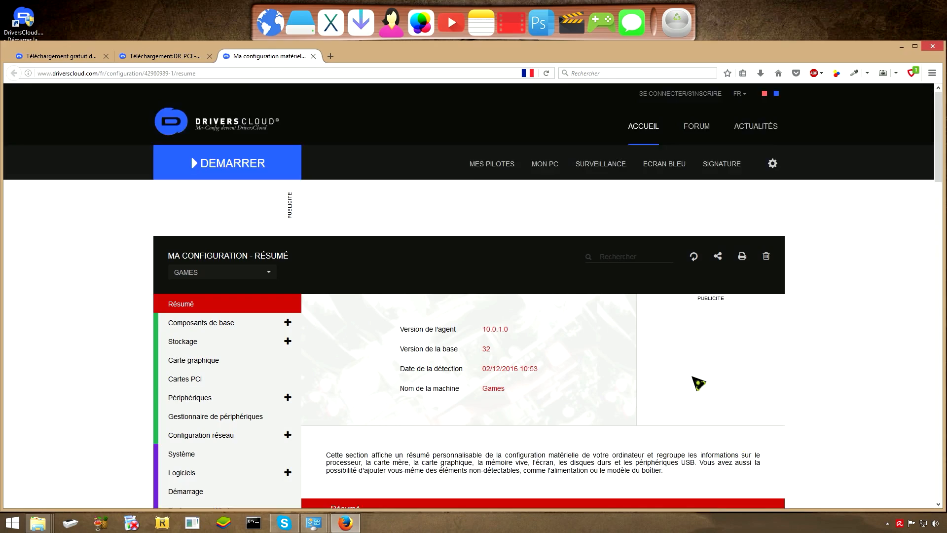
scroll(698, 383, down, 4)
scroll(698, 383, down, 10)
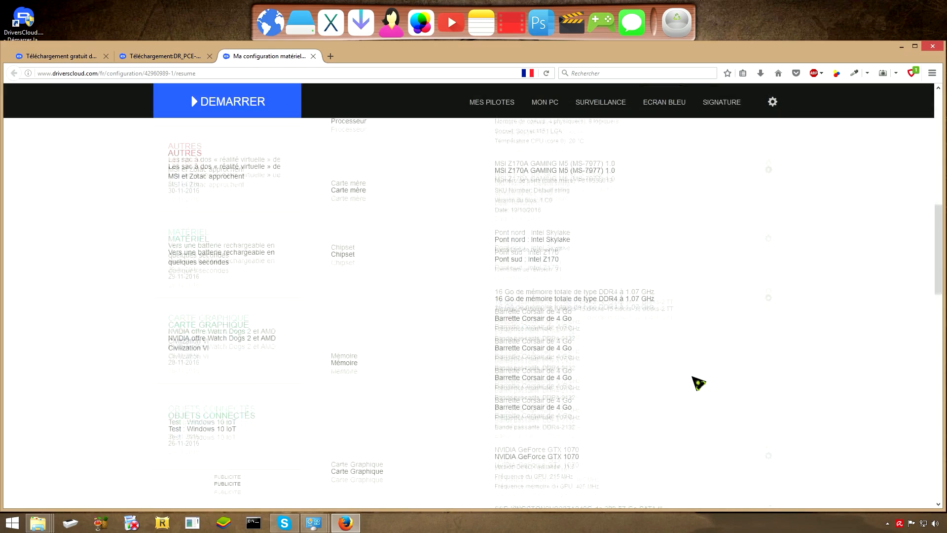
scroll(698, 383, down, 10)
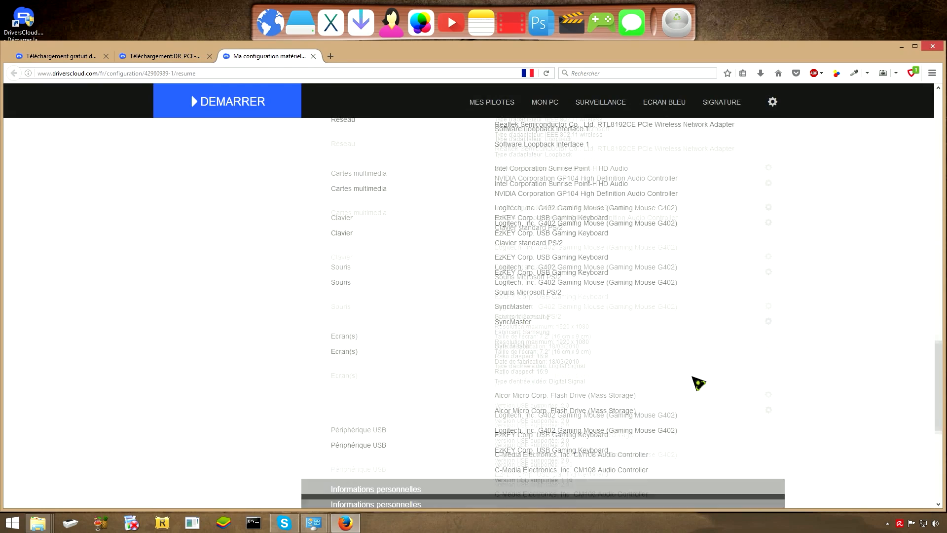
scroll(698, 383, down, 2)
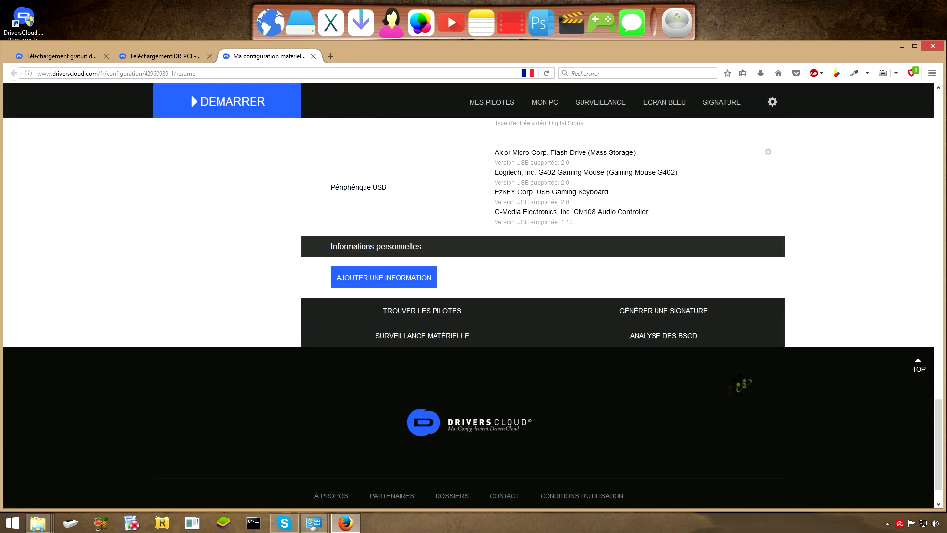
scroll(390, 349, down, 1)
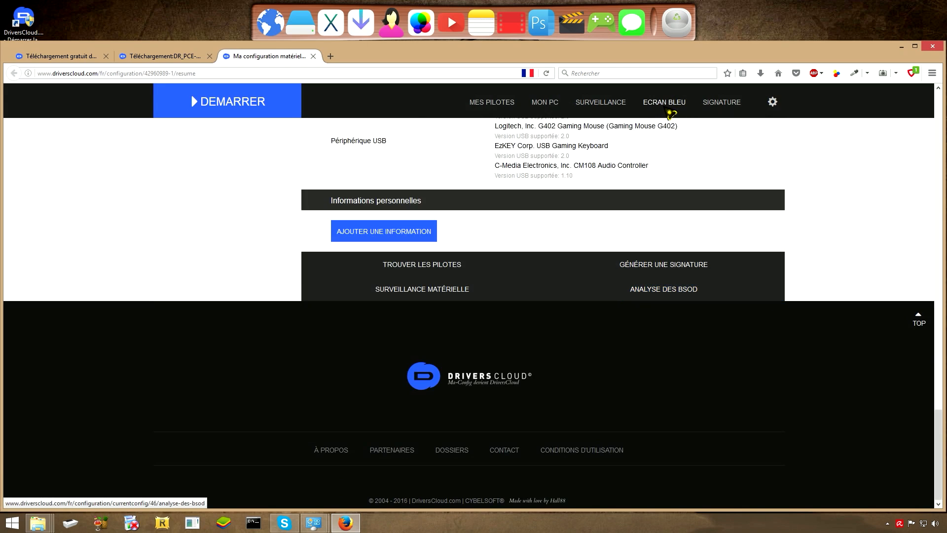
- Open the BSOD analysis for the configuration and read the instructions for enabling crash logs
click(676, 290)
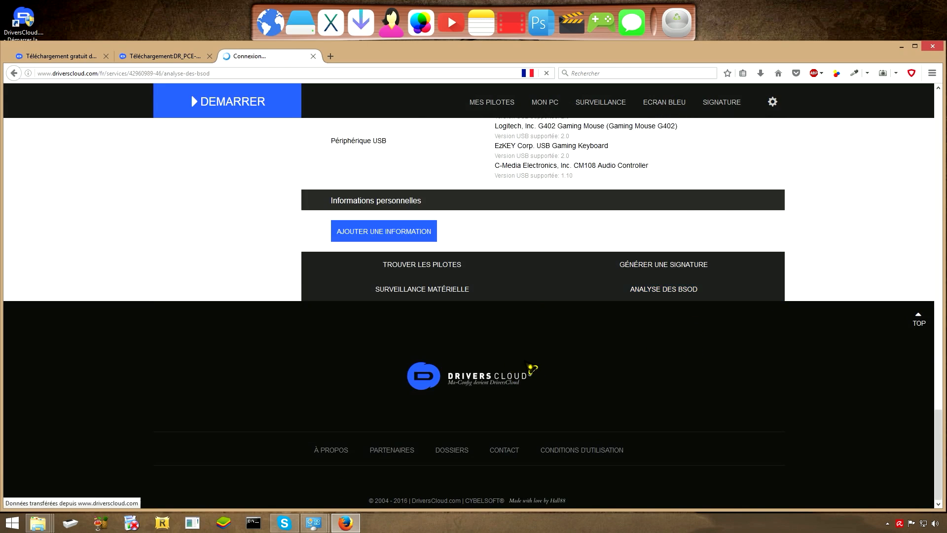
scroll(644, 407, down, 2)
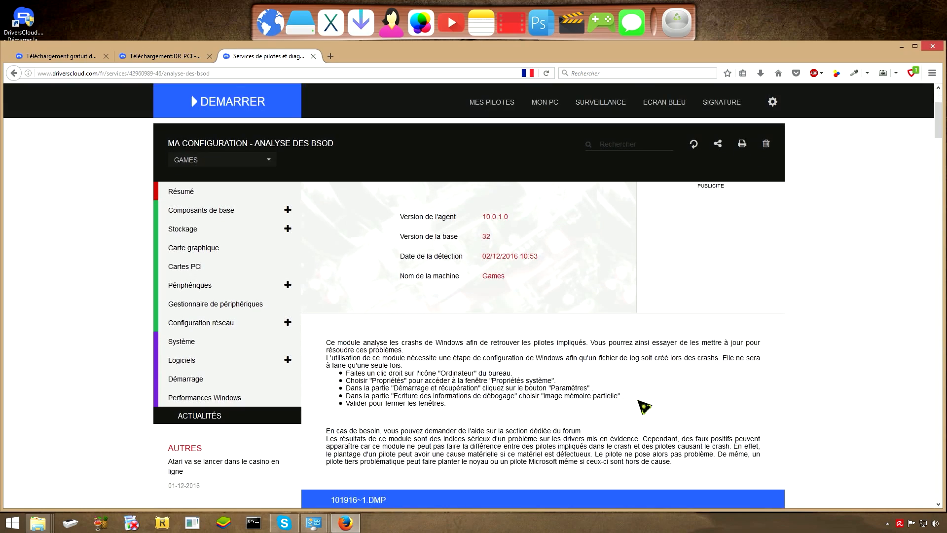
scroll(644, 407, down, 1)
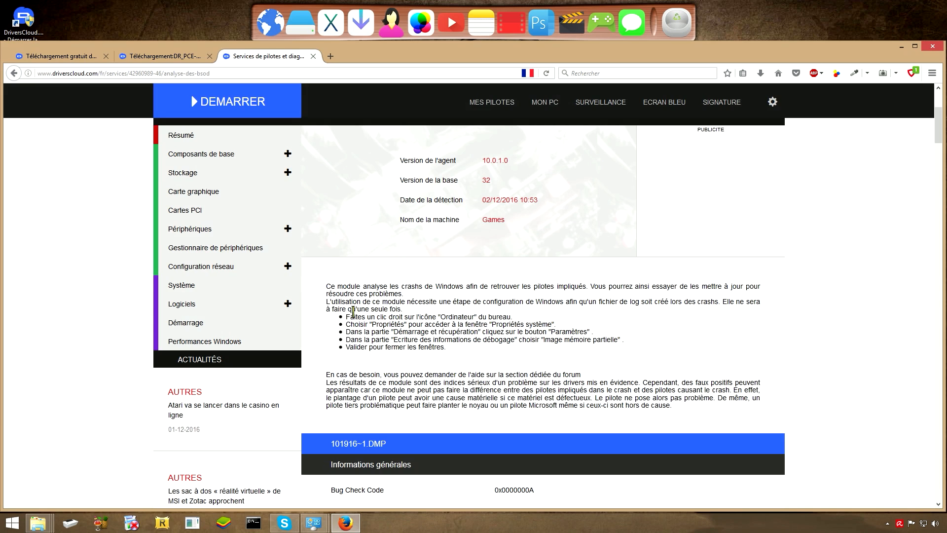
scroll(539, 428, up, 1)
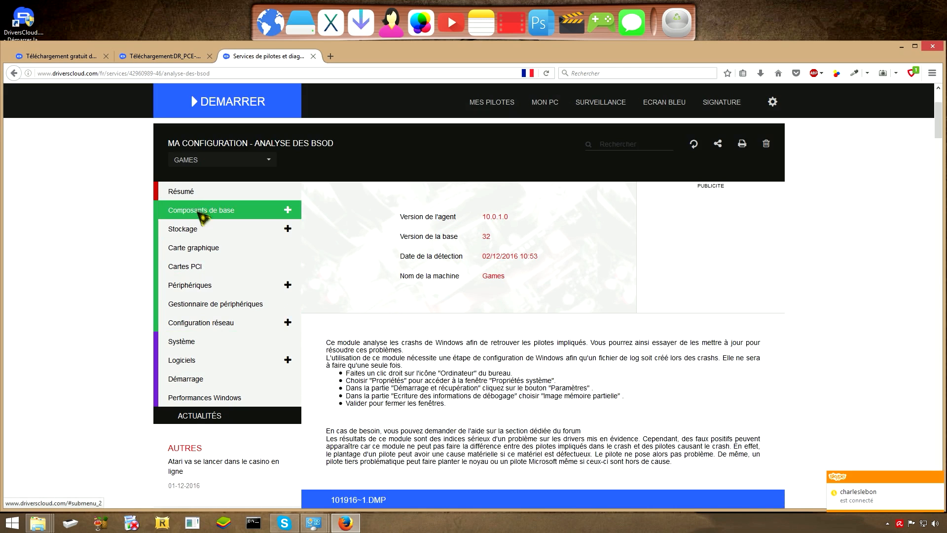
- Return to the configuration's Résumé page and look over its list of hardware modules
click(188, 194)
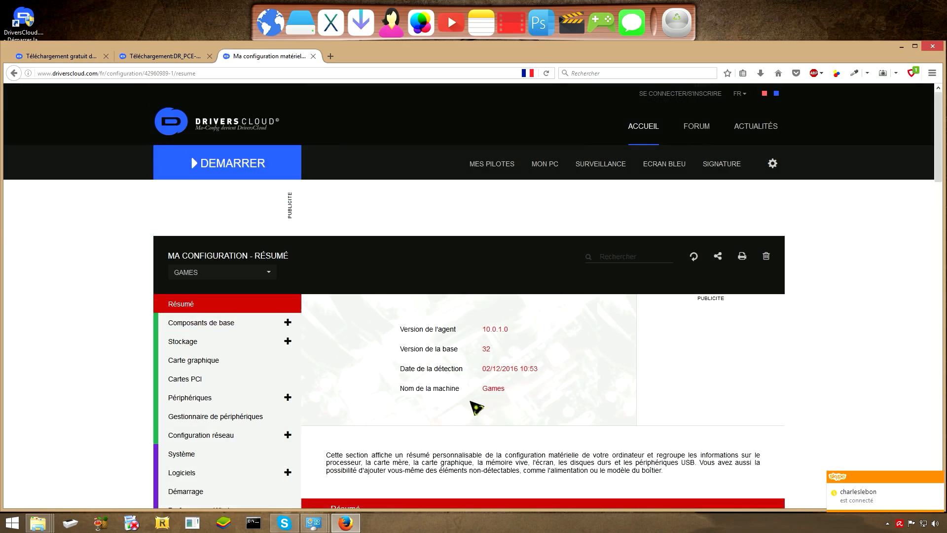
scroll(475, 407, down, 5)
scroll(471, 399, up, 5)
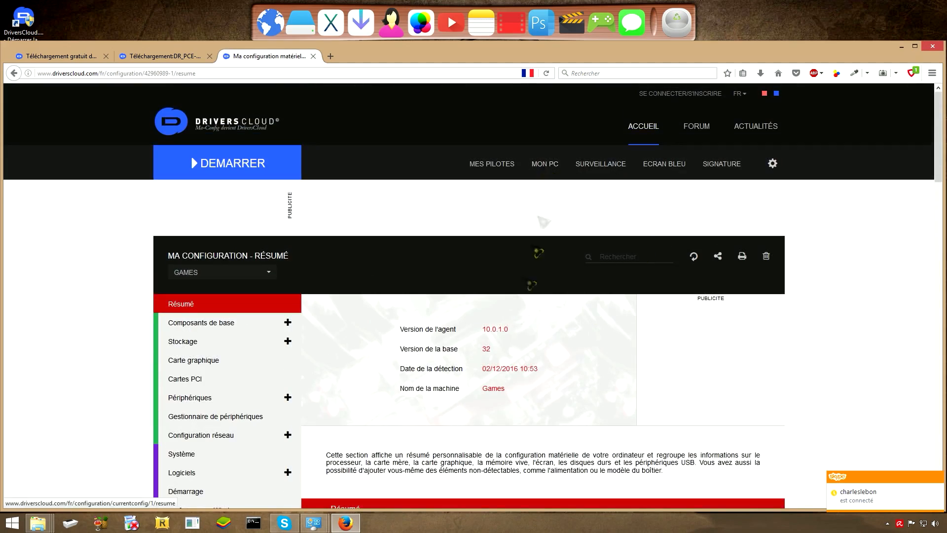
scroll(481, 407, down, 10)
scroll(481, 407, up, 5)
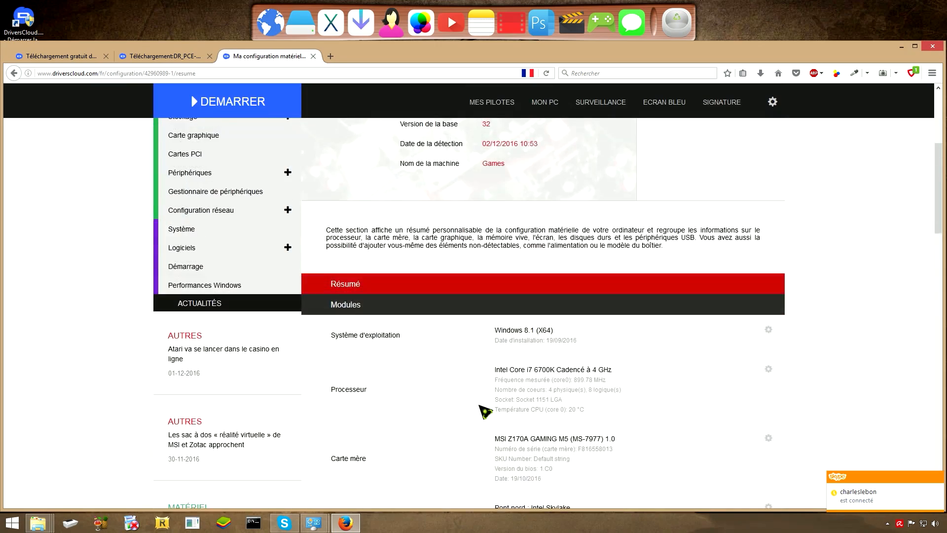
scroll(485, 411, up, 3)
- Open the Processeur details under Composants de base and examine the processor information
click(211, 268)
click(193, 304)
scroll(516, 380, down, 5)
scroll(550, 431, up, 4)
scroll(553, 432, down, 7)
scroll(553, 433, down, 10)
scroll(513, 412, up, 15)
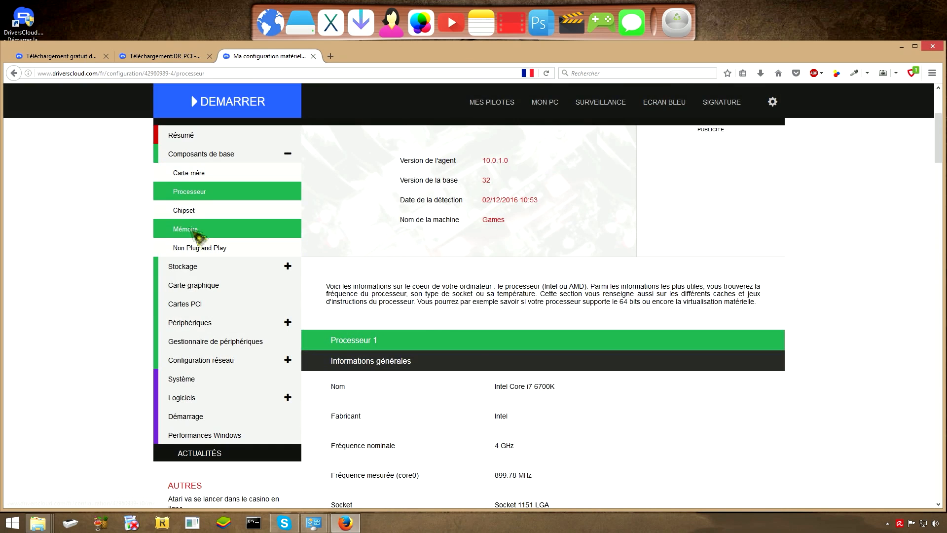